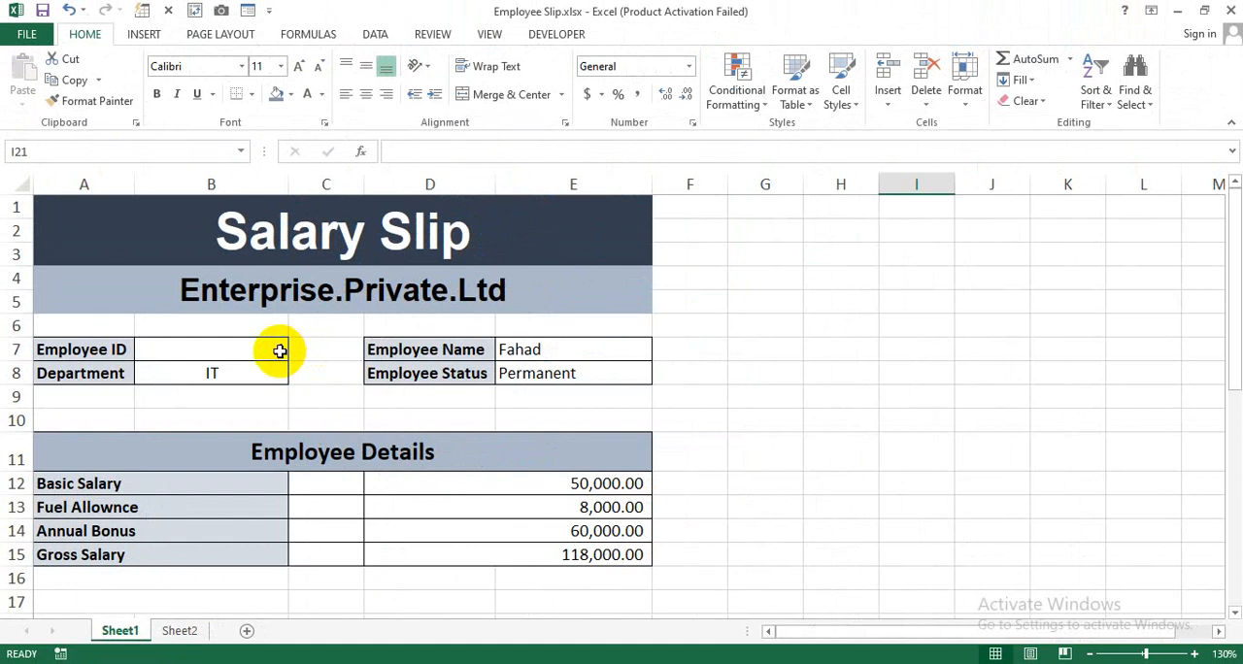
# Check the finished salary slip by choosing Employee IDs 2, 3 and 7 in cell B7, one after another.
pyautogui.click(537, 315)
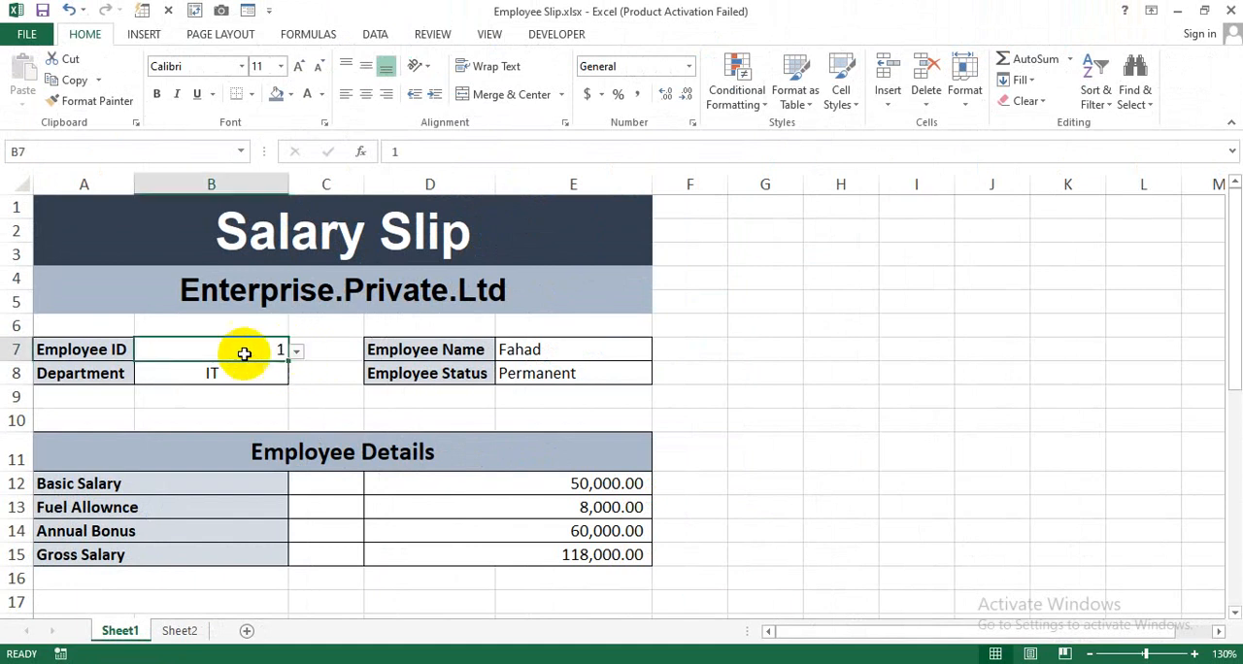
pyautogui.click(297, 354)
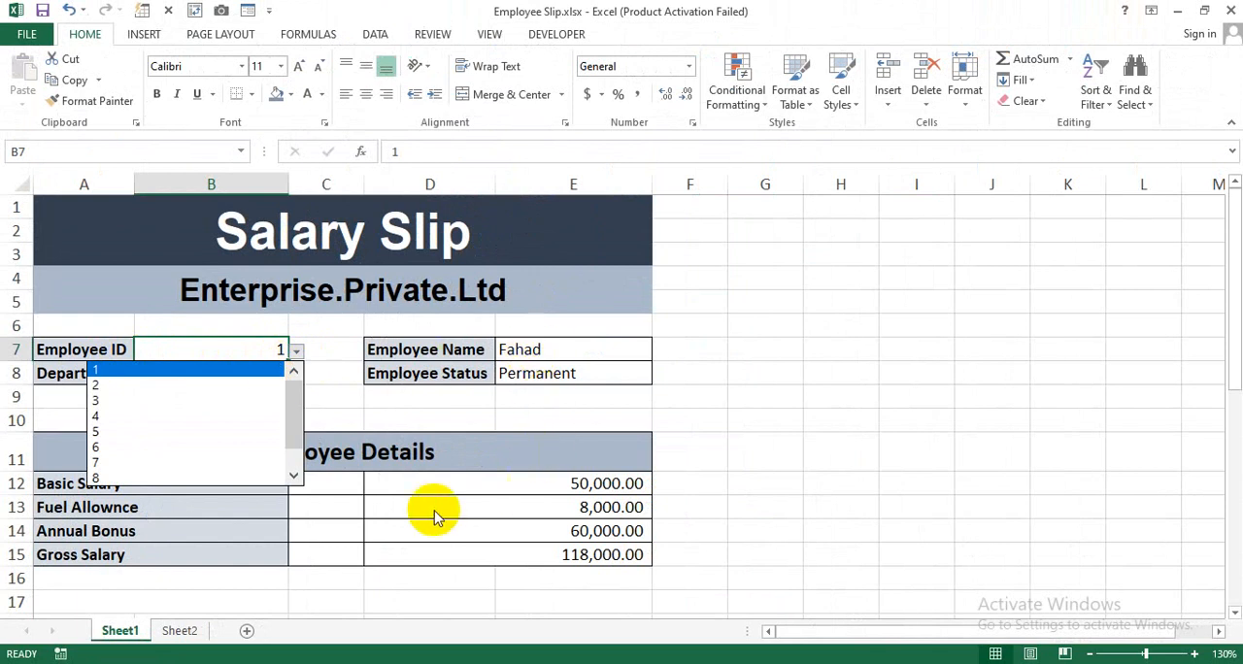
pyautogui.click(234, 392)
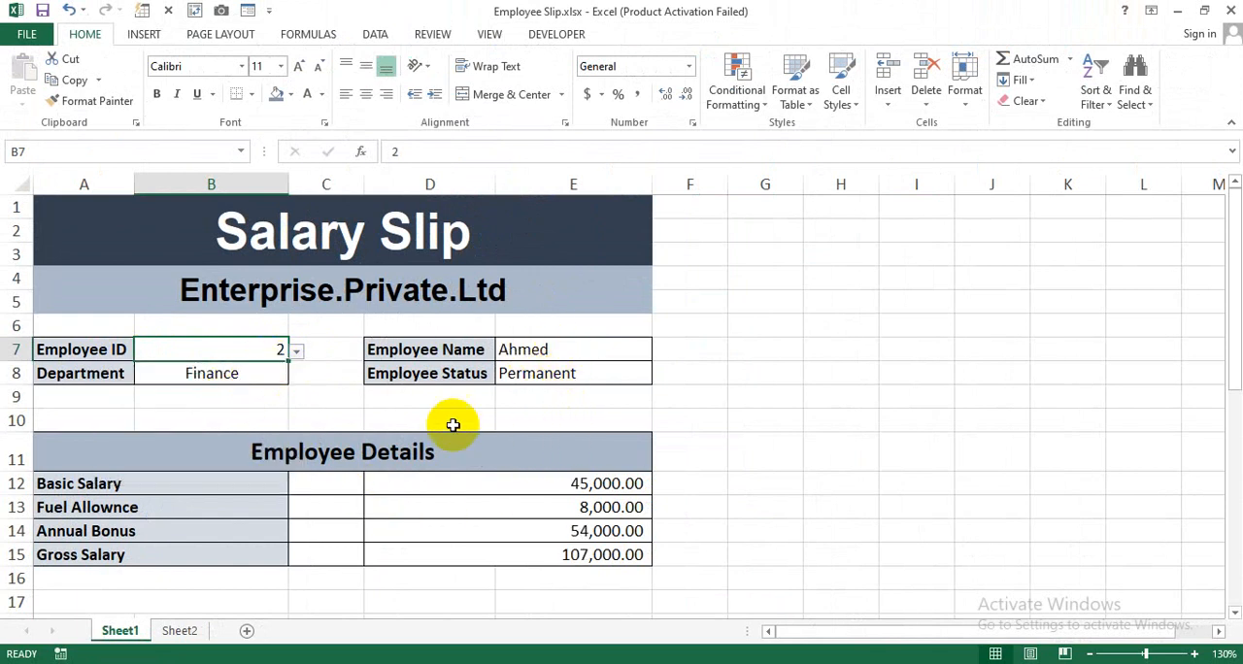
pyautogui.click(296, 353)
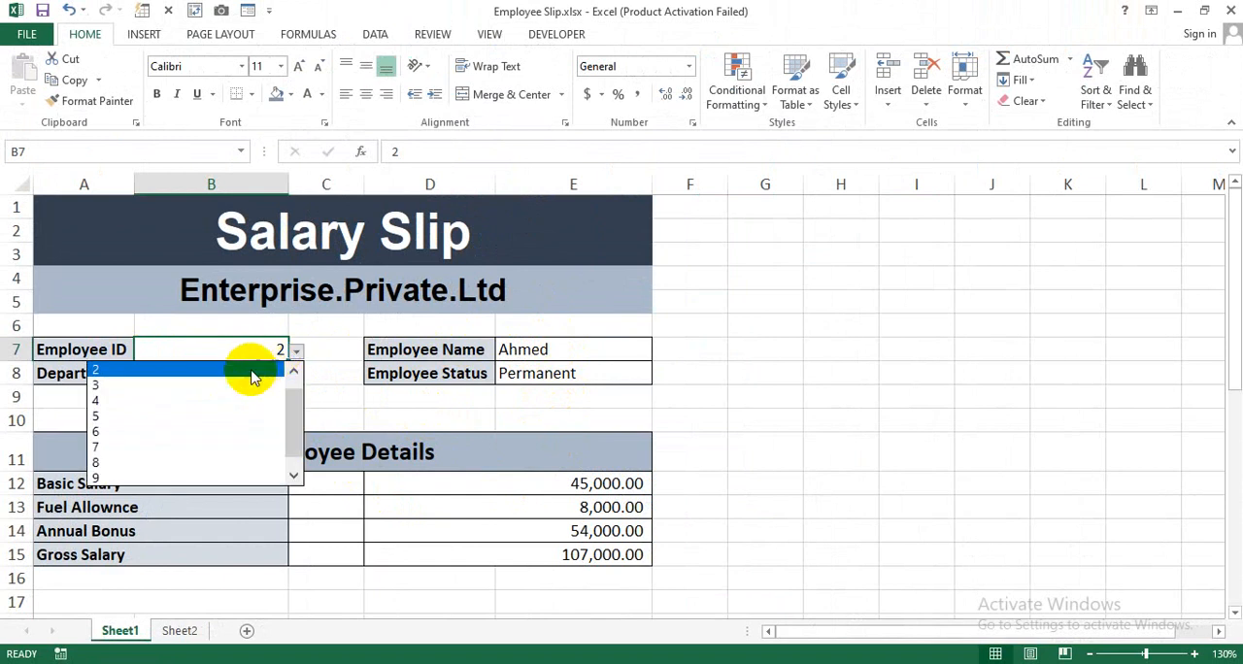
pyautogui.click(242, 387)
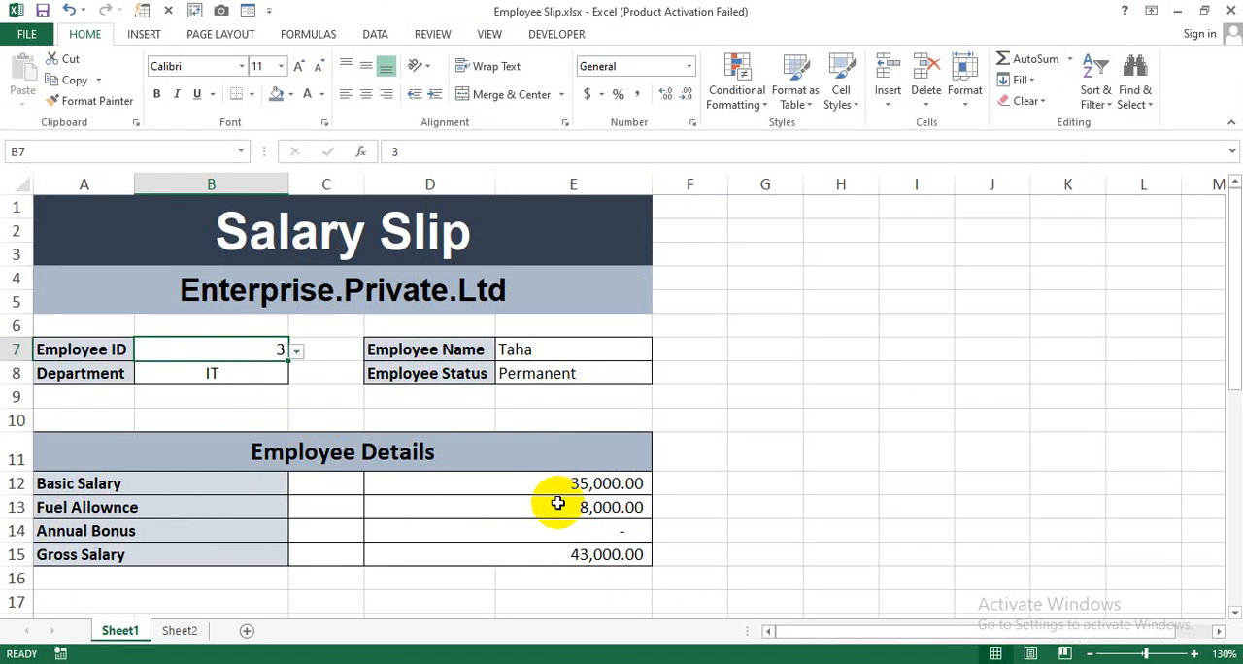
pyautogui.click(297, 351)
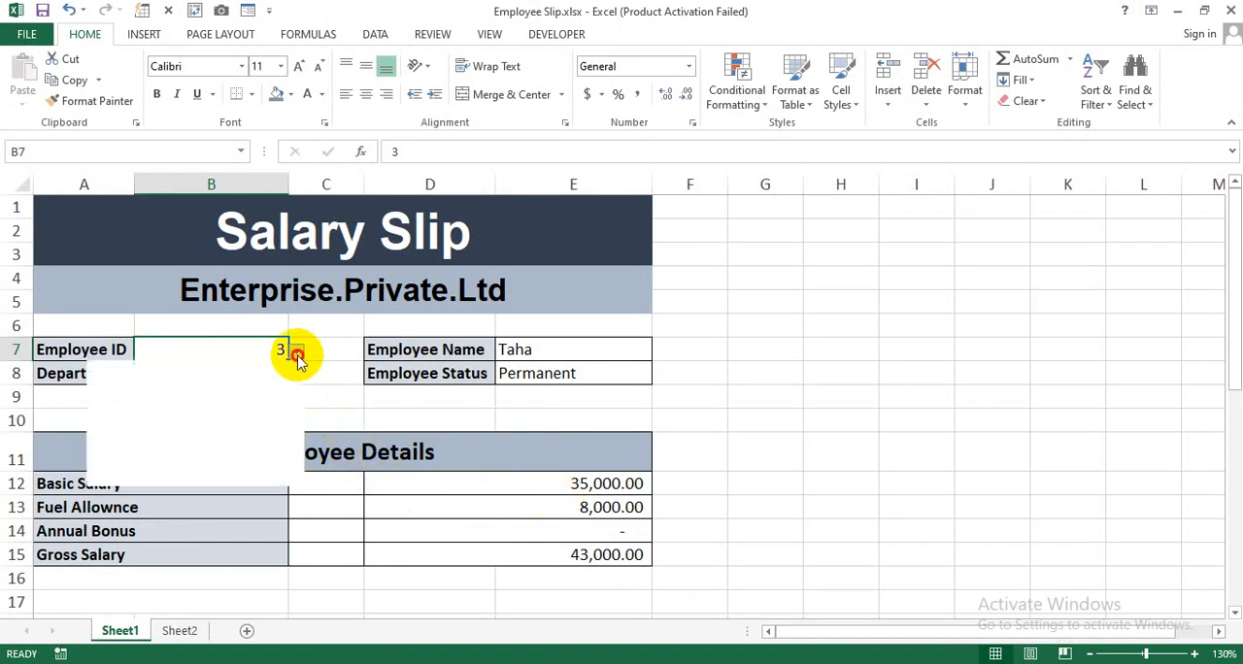
pyautogui.moveTo(296, 434)
pyautogui.mouseDown()
pyautogui.moveTo(297, 378)
pyautogui.moveTo(297, 422)
pyautogui.mouseUp()
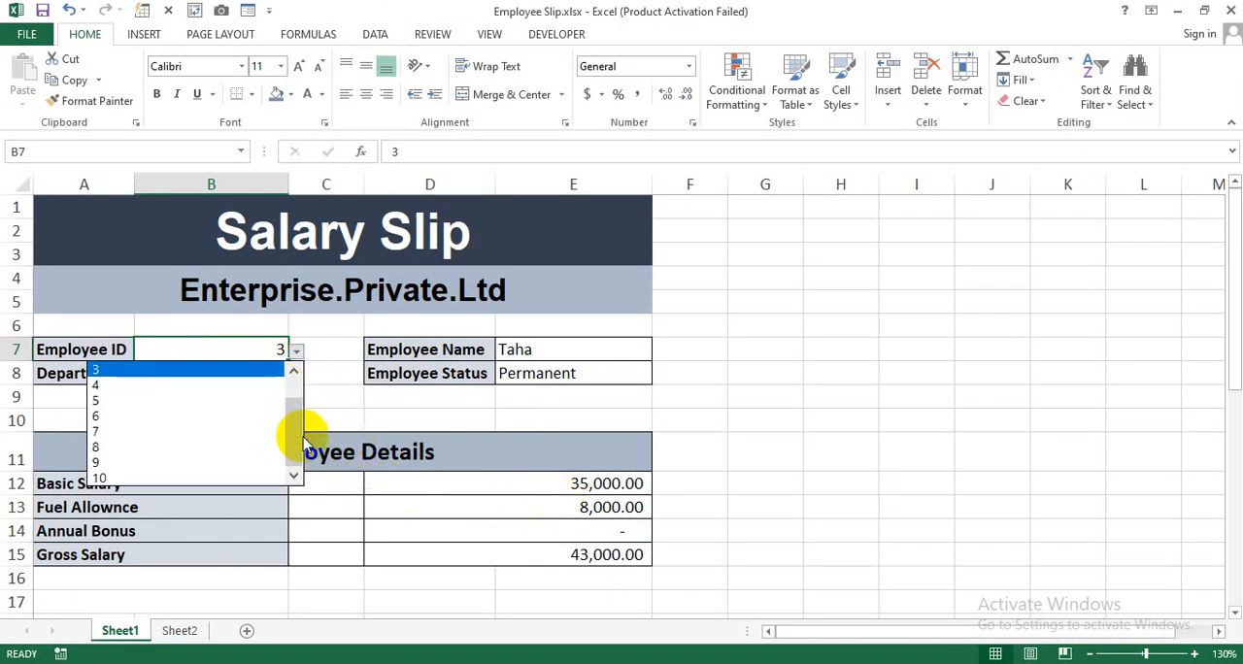
pyautogui.click(222, 432)
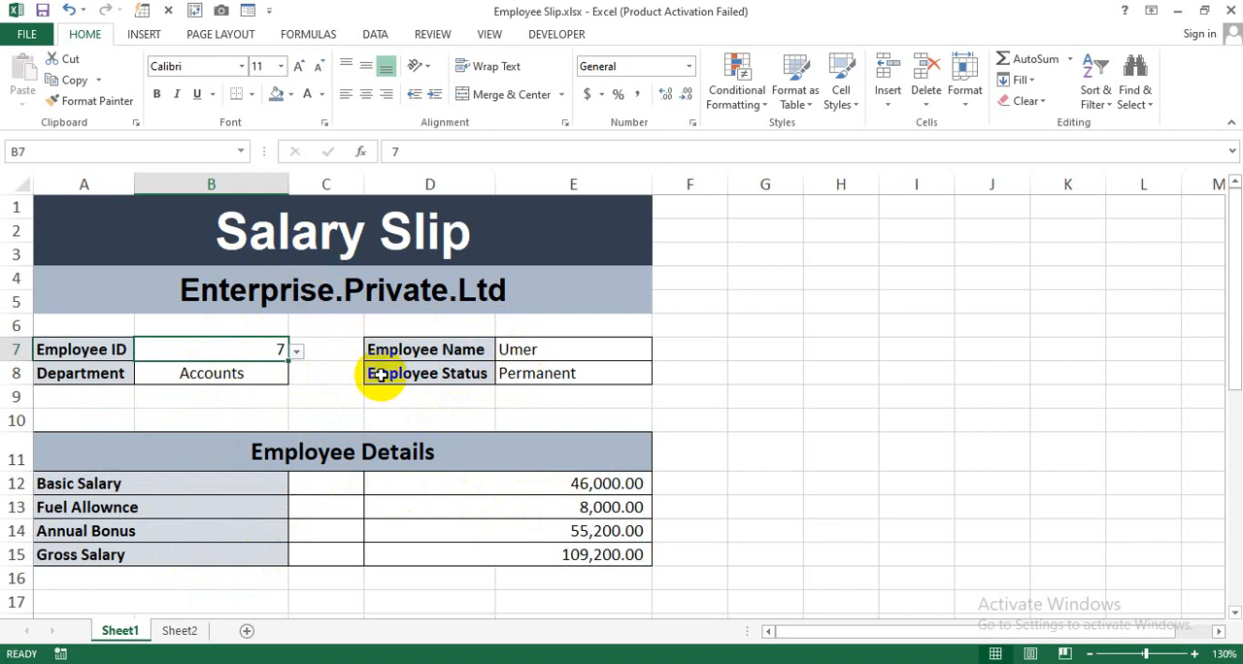
# View the employee data on Sheet2, return to Sheet1, and close the Employee Slip.xlsx workbook.
pyautogui.click(179, 631)
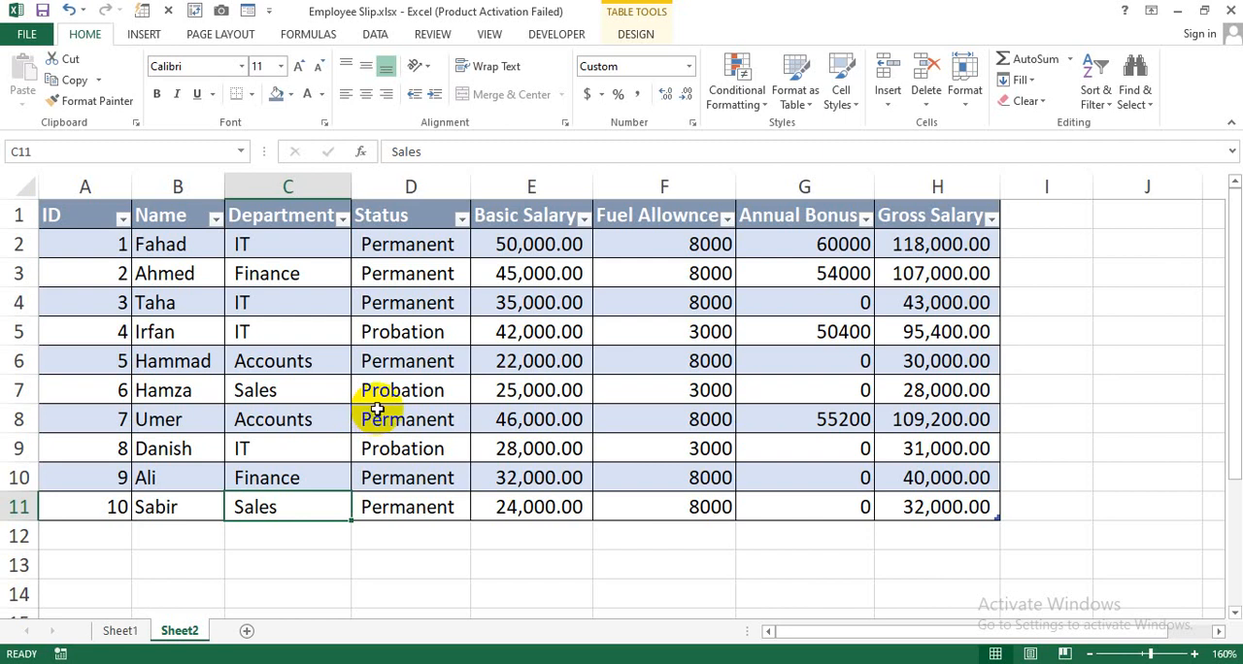
pyautogui.click(120, 631)
pyautogui.click(660, 420)
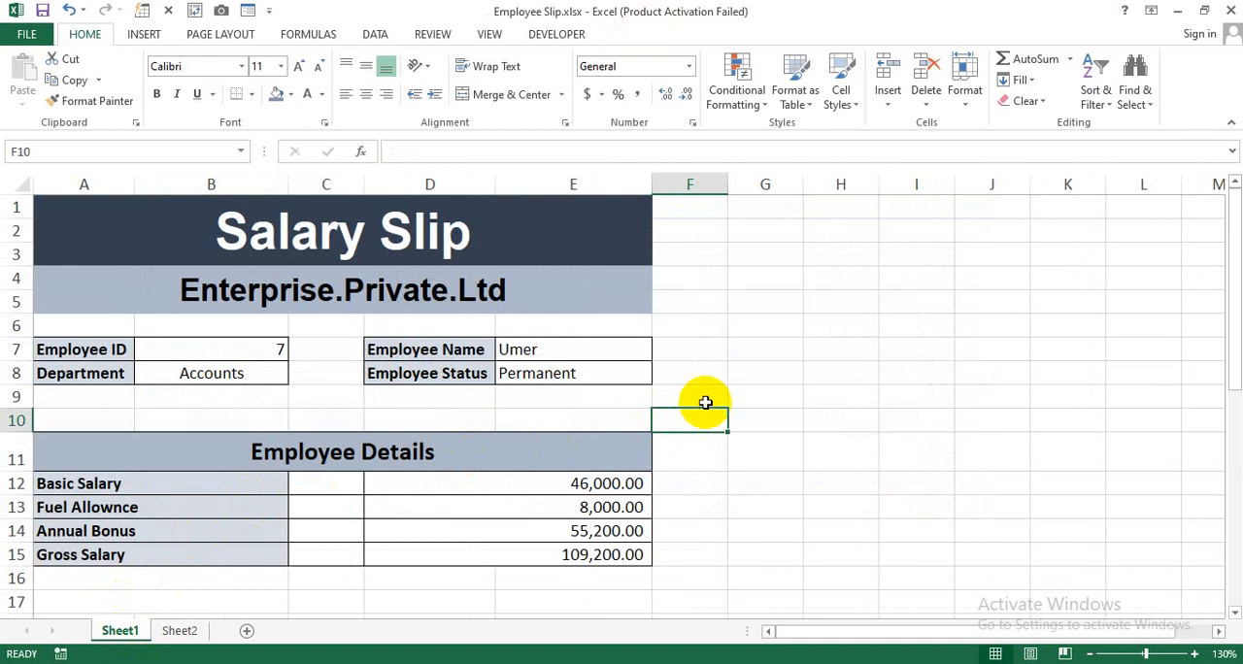
pyautogui.click(1230, 11)
pyautogui.click(630, 370)
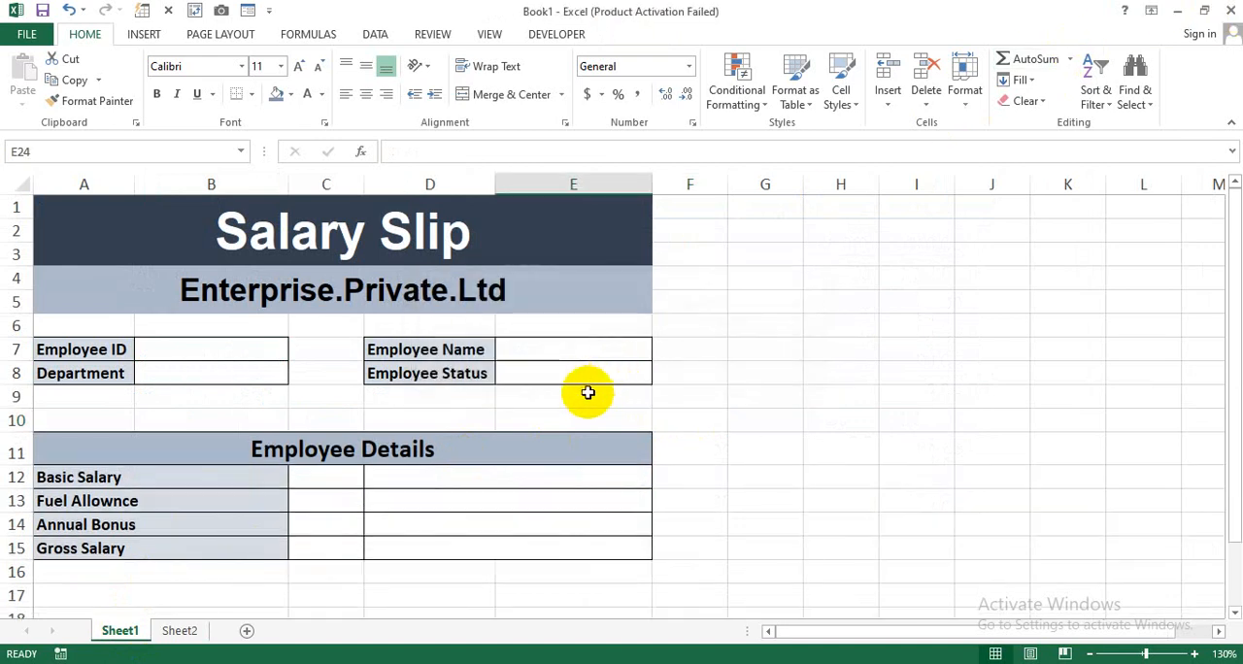
# Examine the blank salary slip layout on Sheet1 and the employee data range on Sheet2 of Book1.
pyautogui.click(714, 414)
pyautogui.click(729, 400)
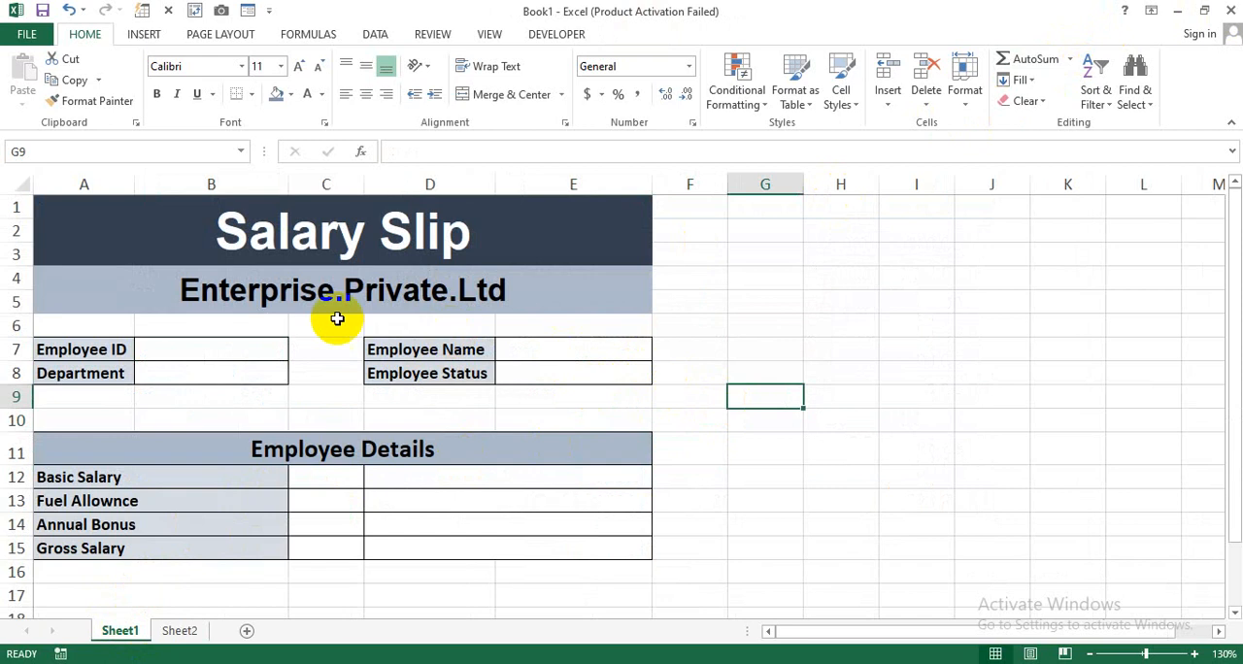
pyautogui.moveTo(145, 250); pyautogui.dragTo(336, 550)
pyautogui.click(254, 575)
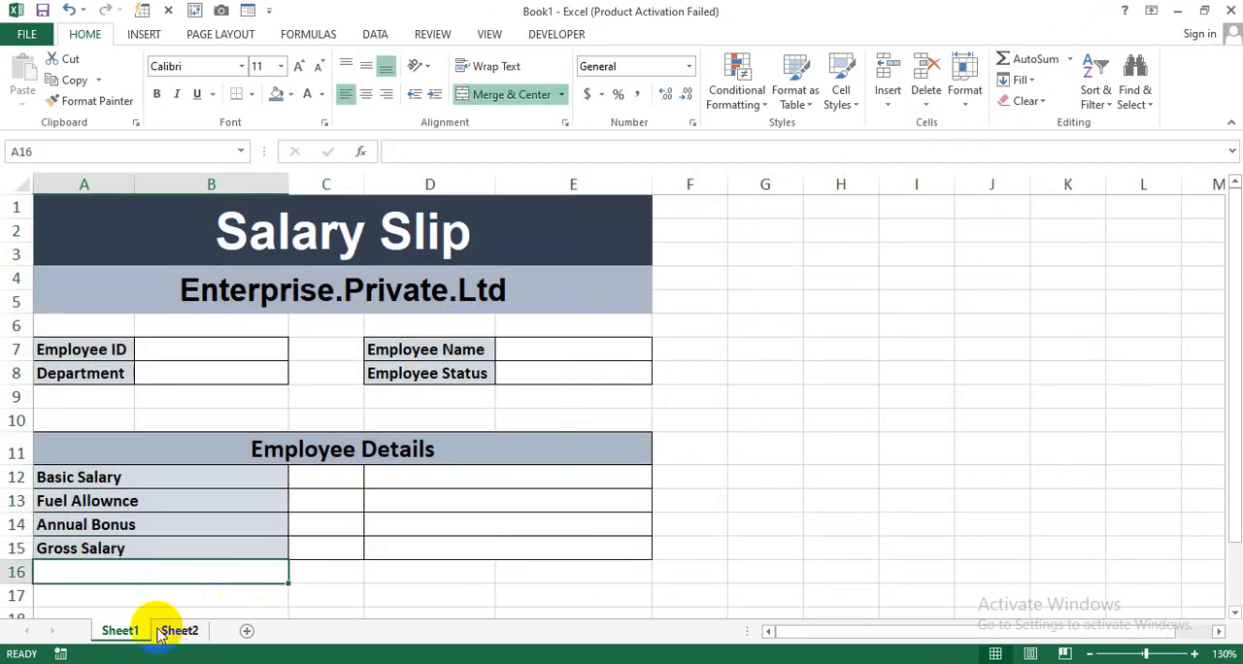
pyautogui.click(171, 630)
pyautogui.click(243, 302)
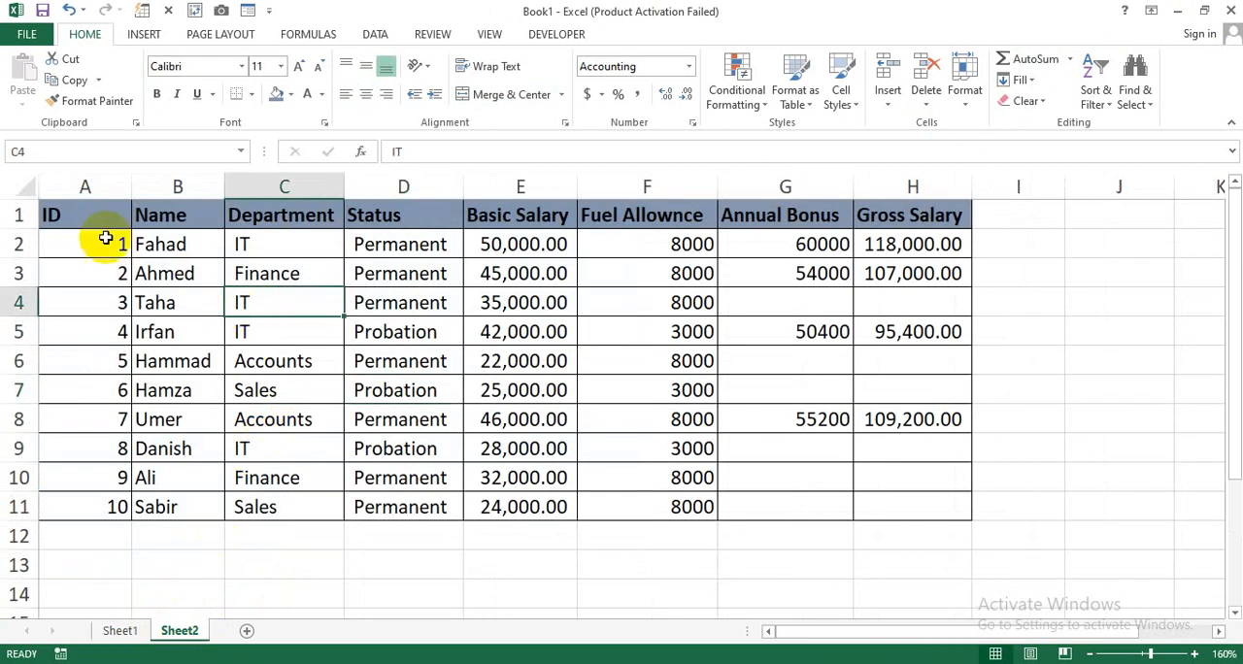
pyautogui.moveTo(97, 217); pyautogui.dragTo(879, 539)
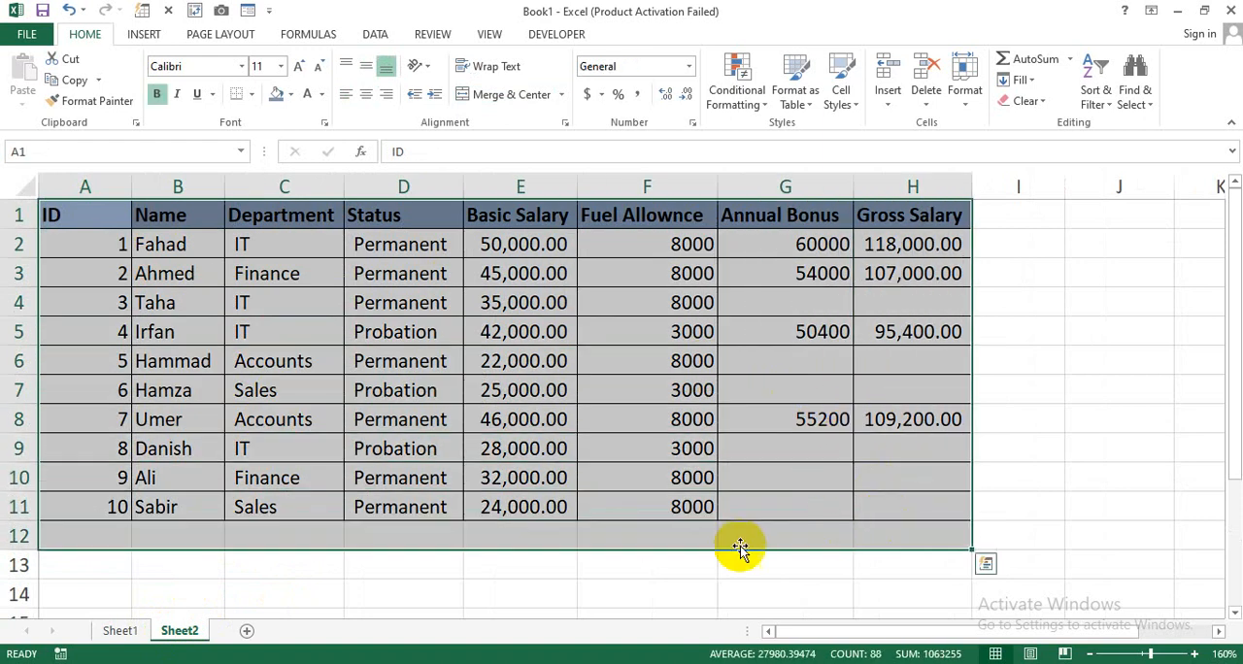
pyautogui.click(599, 575)
pyautogui.click(121, 630)
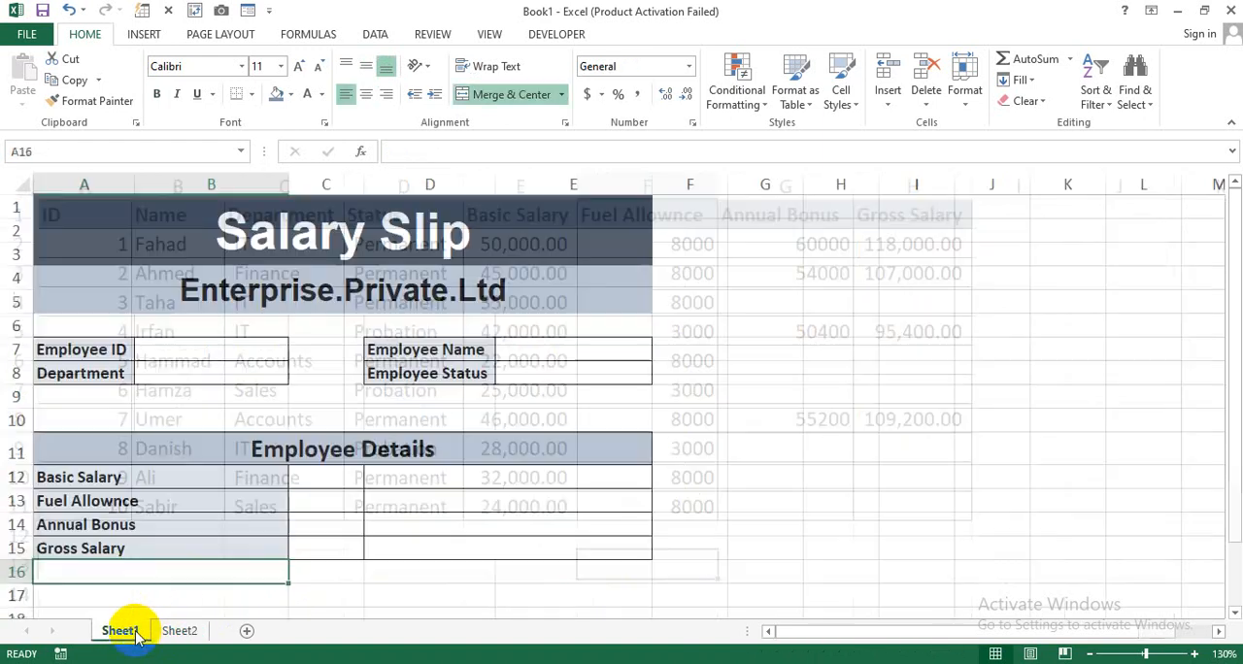
pyautogui.click(264, 423)
# Add list data validation to Employee ID cell B7, using =Sheet2!$A$2:$A$11 as the source.
pyautogui.click(221, 351)
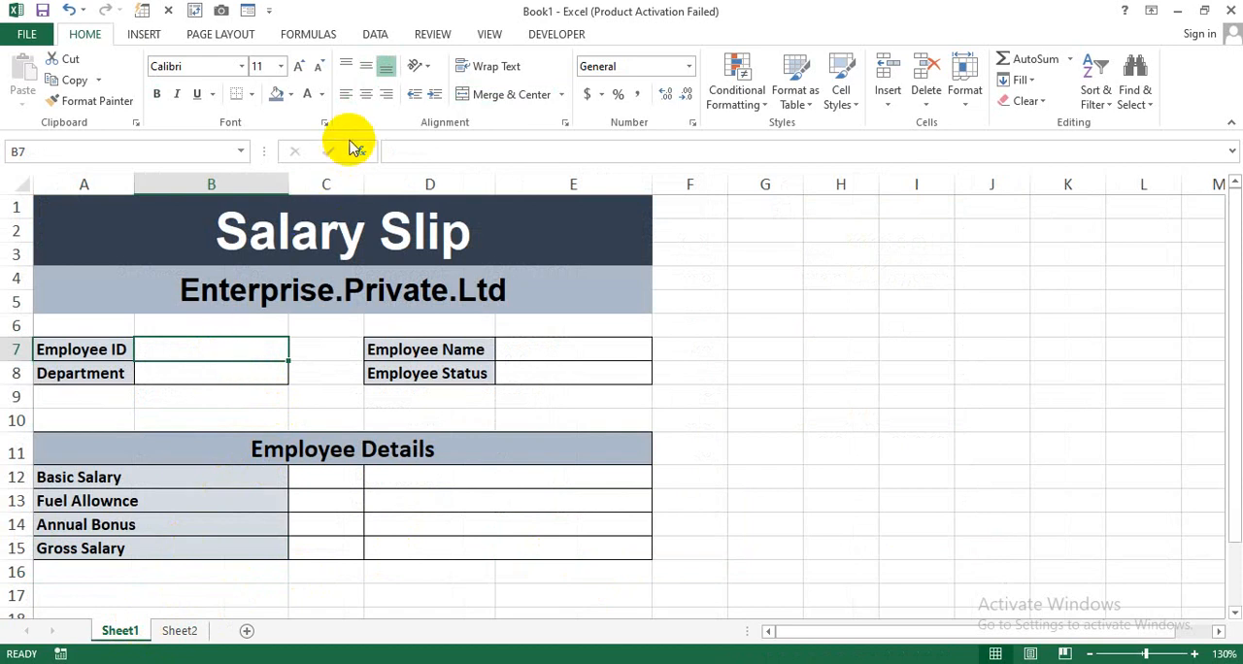
pyautogui.click(384, 43)
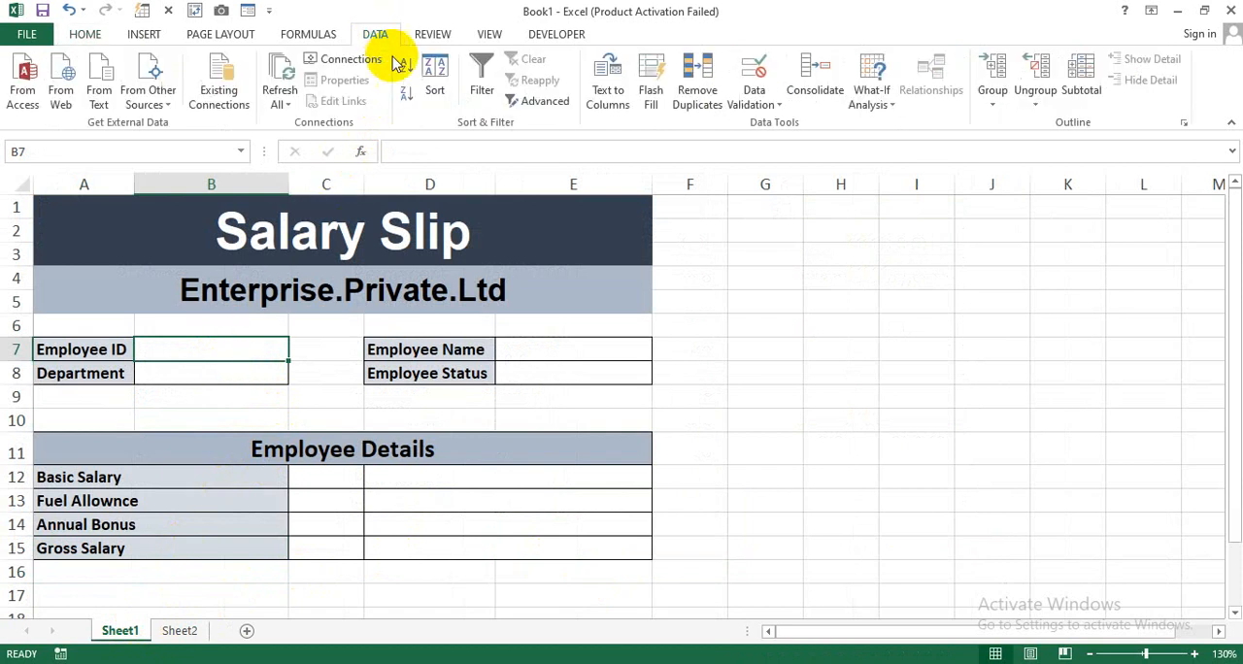
pyautogui.click(777, 105)
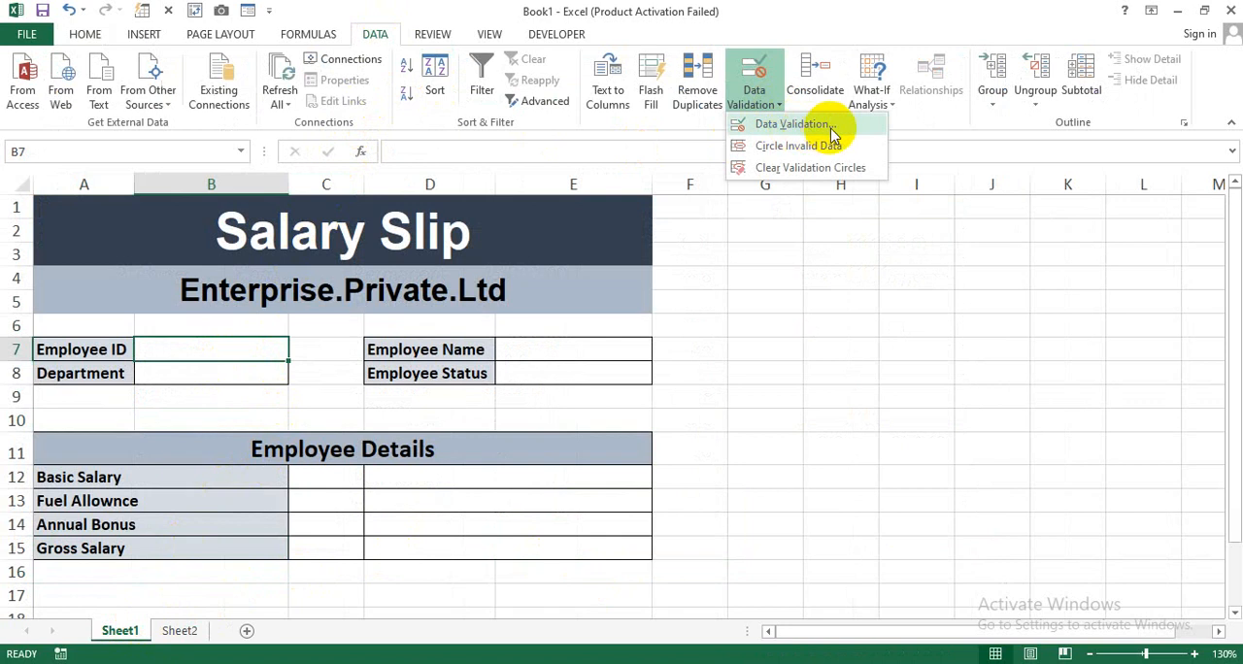
pyautogui.click(833, 126)
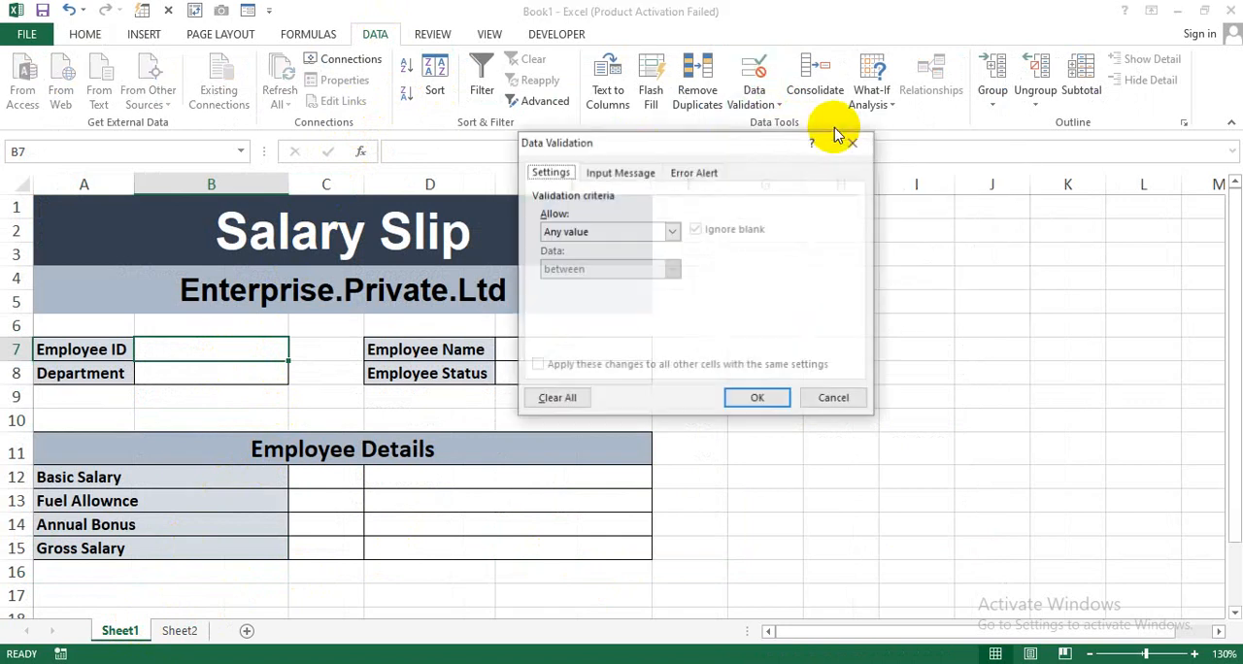
pyautogui.click(610, 235)
pyautogui.click(590, 283)
pyautogui.click(590, 306)
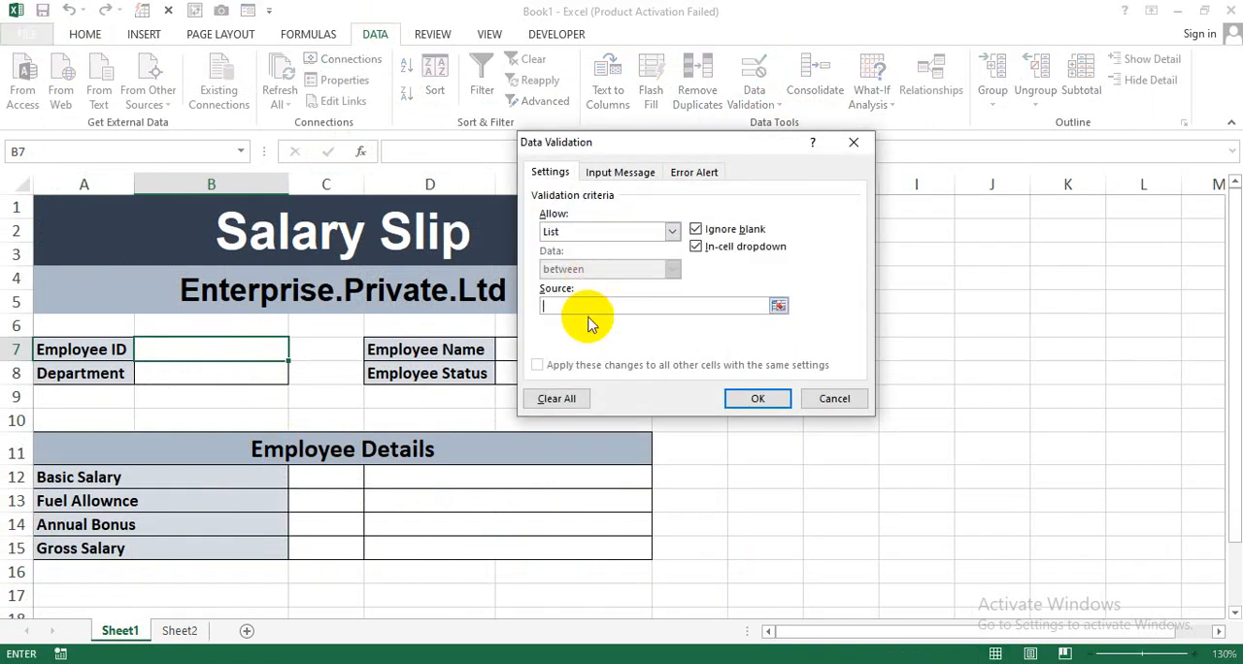
pyautogui.click(180, 630)
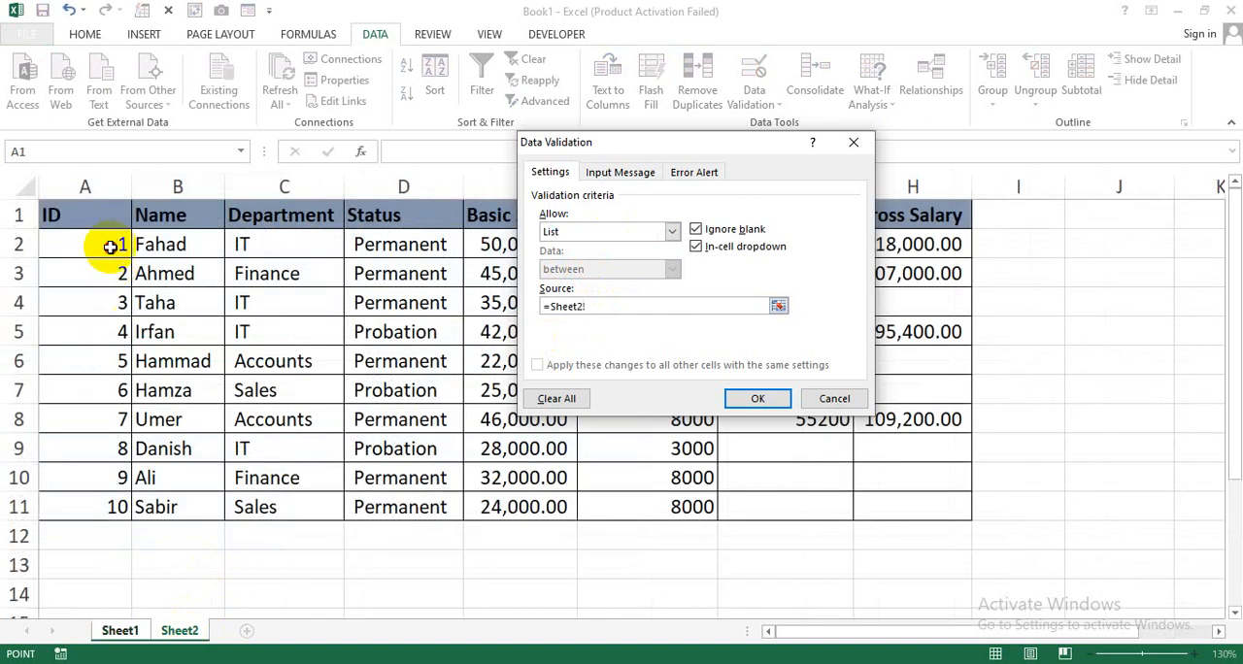
pyautogui.moveTo(109, 246); pyautogui.dragTo(111, 505)
pyautogui.click(741, 398)
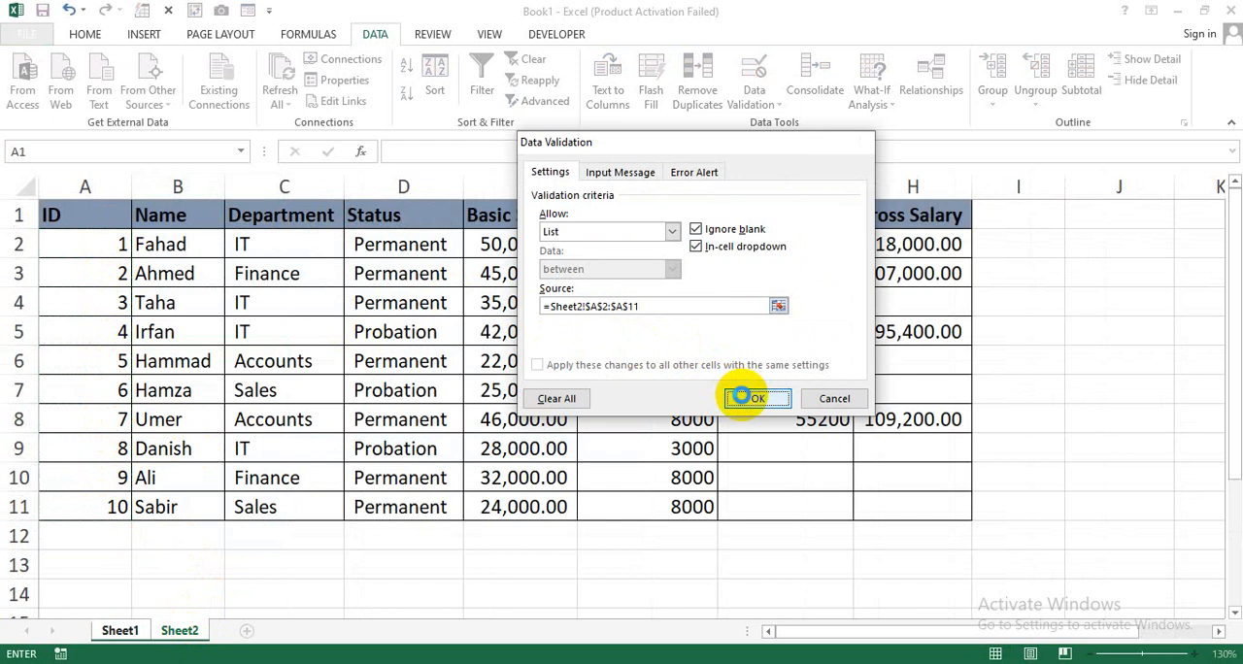
# Try the Employee ID drop-down in B7 with 2, and set it to 1.
pyautogui.click(295, 350)
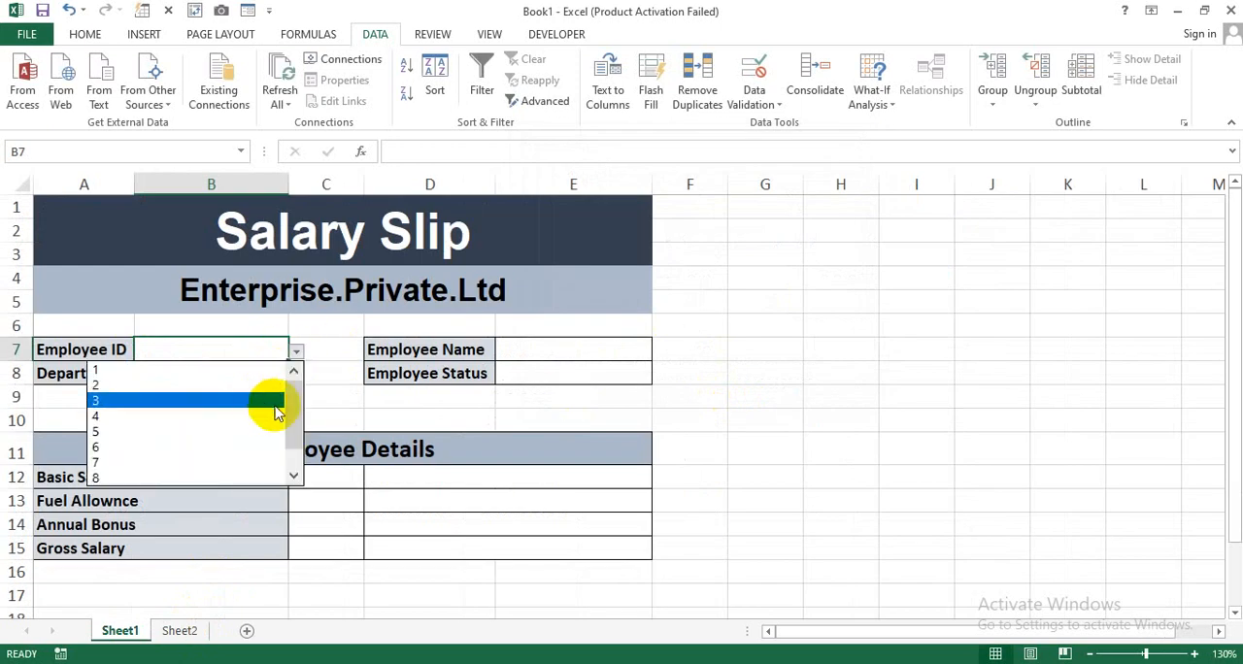
pyautogui.click(222, 385)
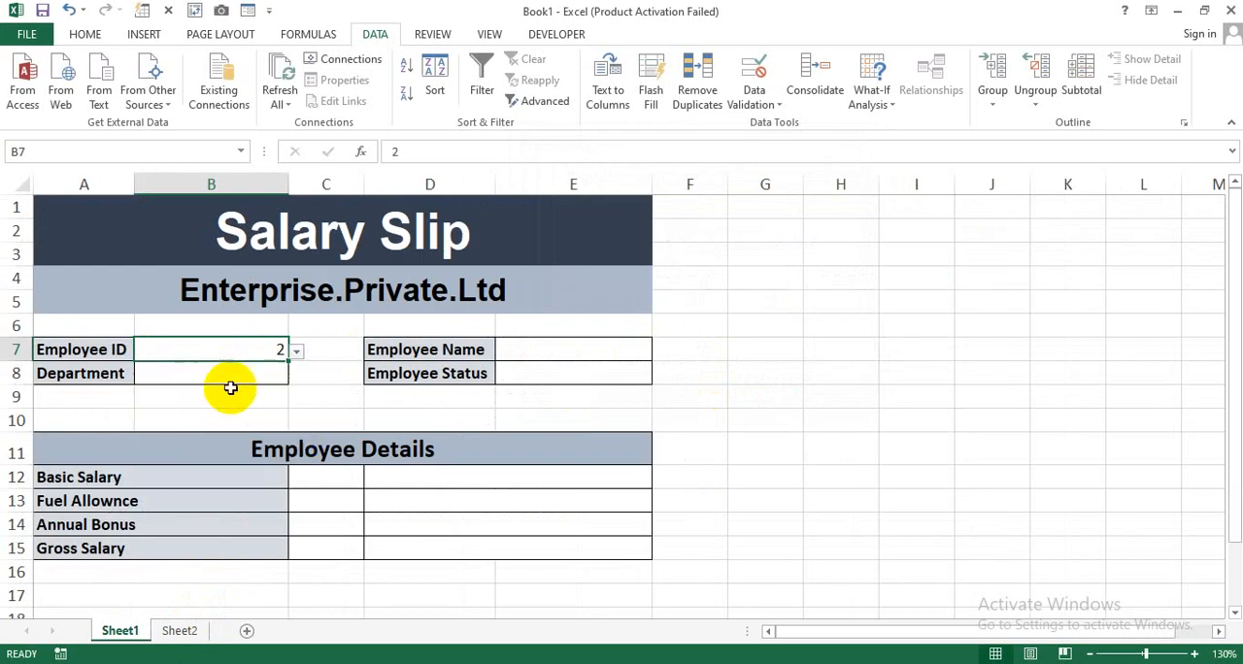
pyautogui.click(297, 351)
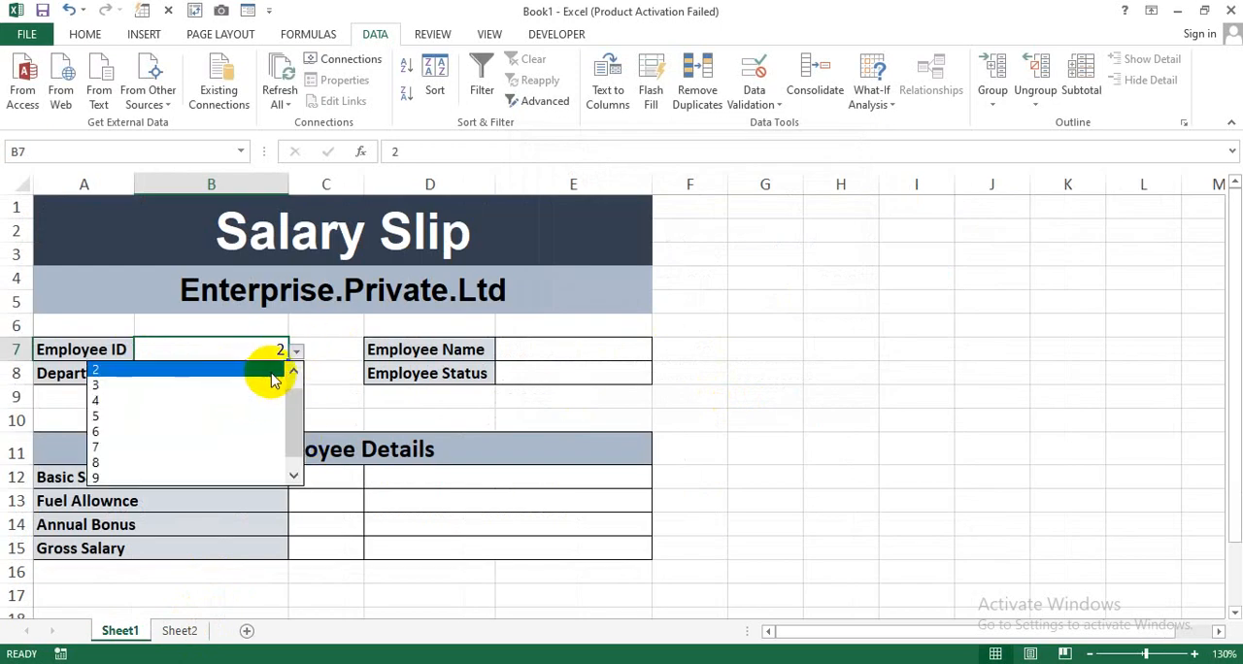
pyautogui.scroll(1, 282, 381)
pyautogui.click(213, 370)
pyautogui.click(330, 386)
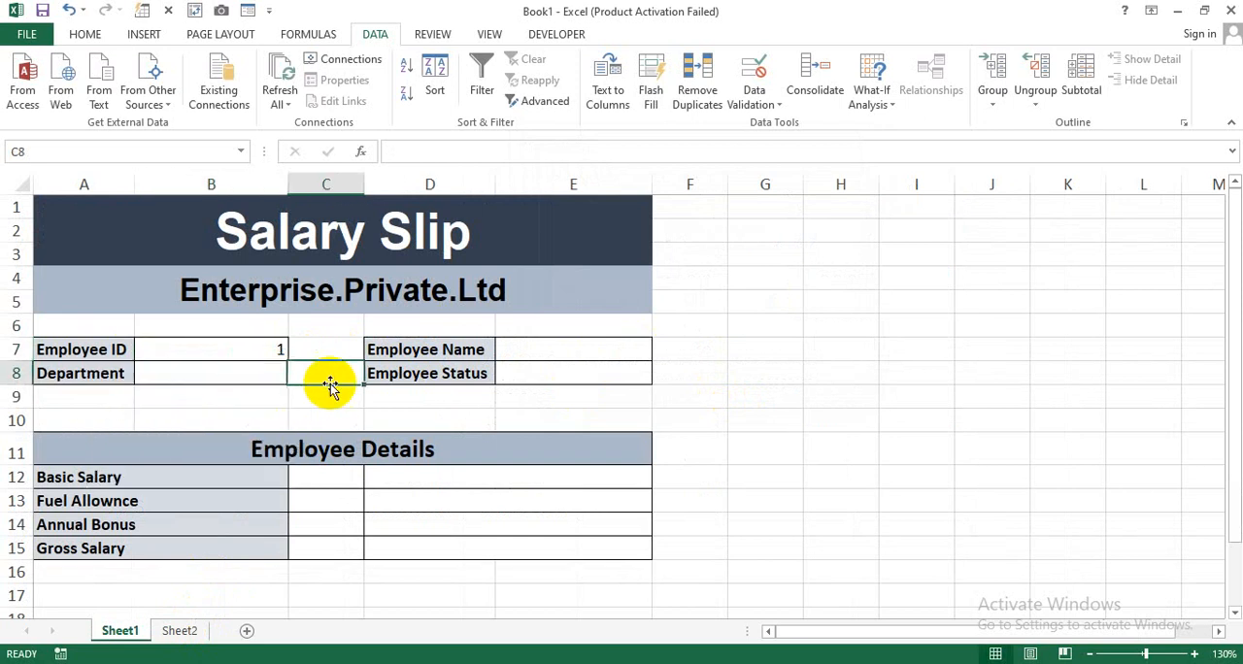
# Convert the employee data range A1:H11 on Sheet2 into an Excel table.
pyautogui.click(544, 354)
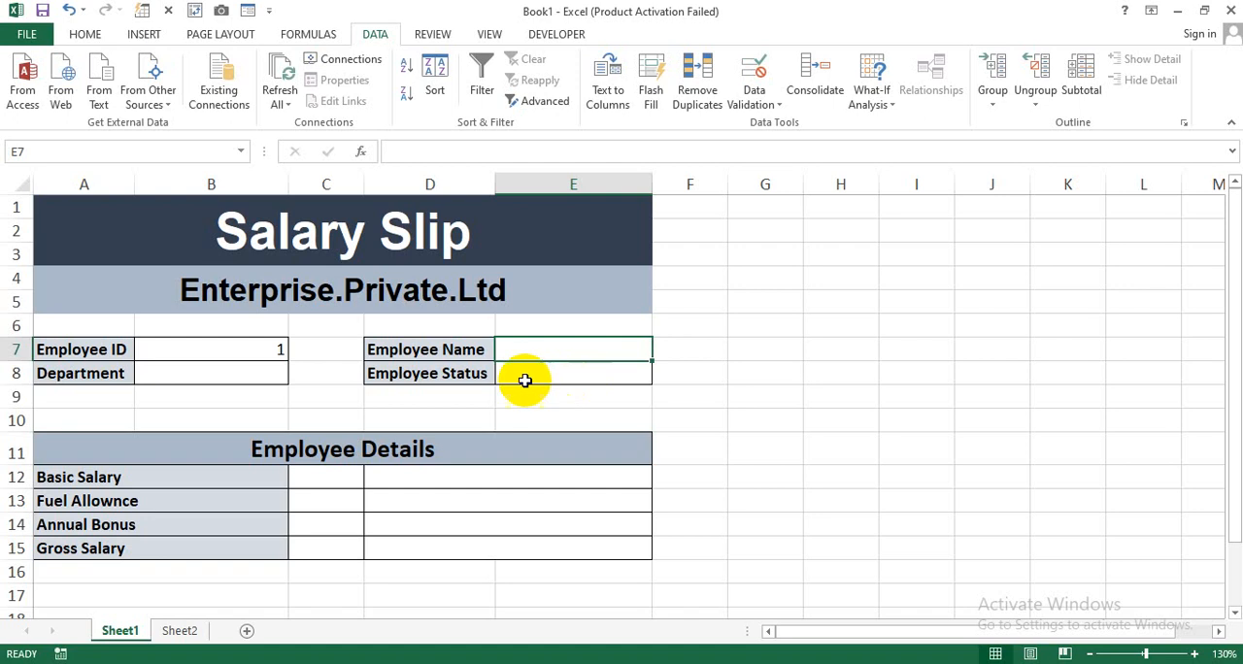
pyautogui.click(180, 630)
pyautogui.click(306, 292)
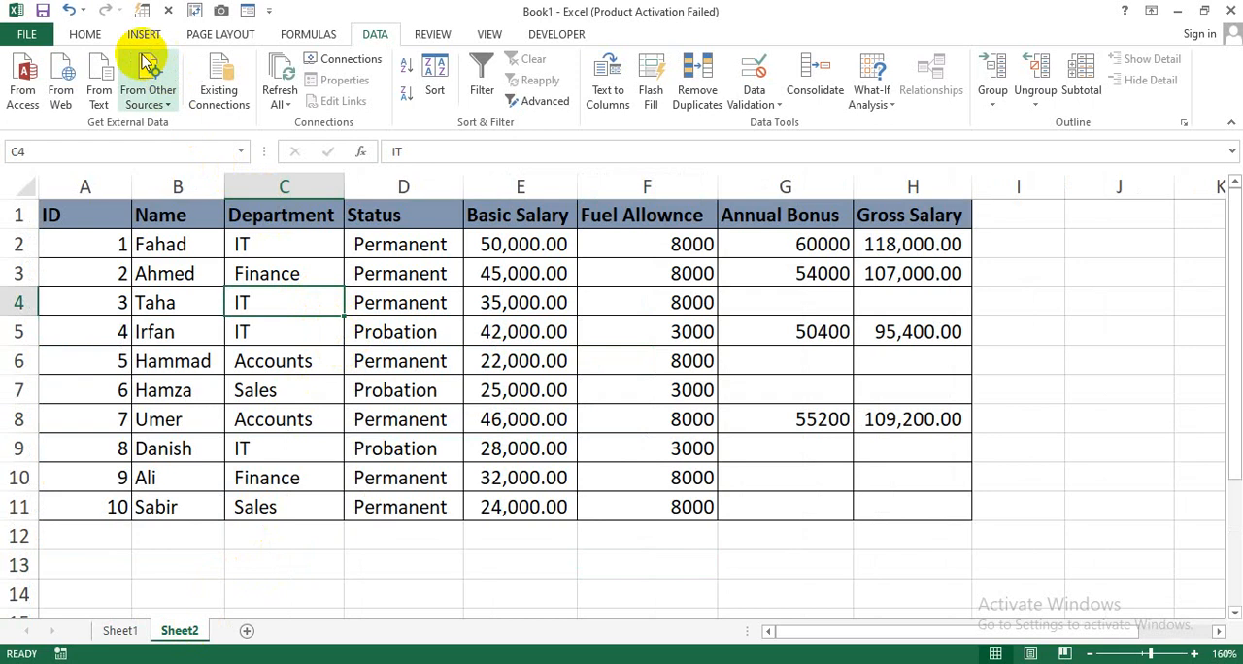
pyautogui.hotkey('ctrl', 'a')
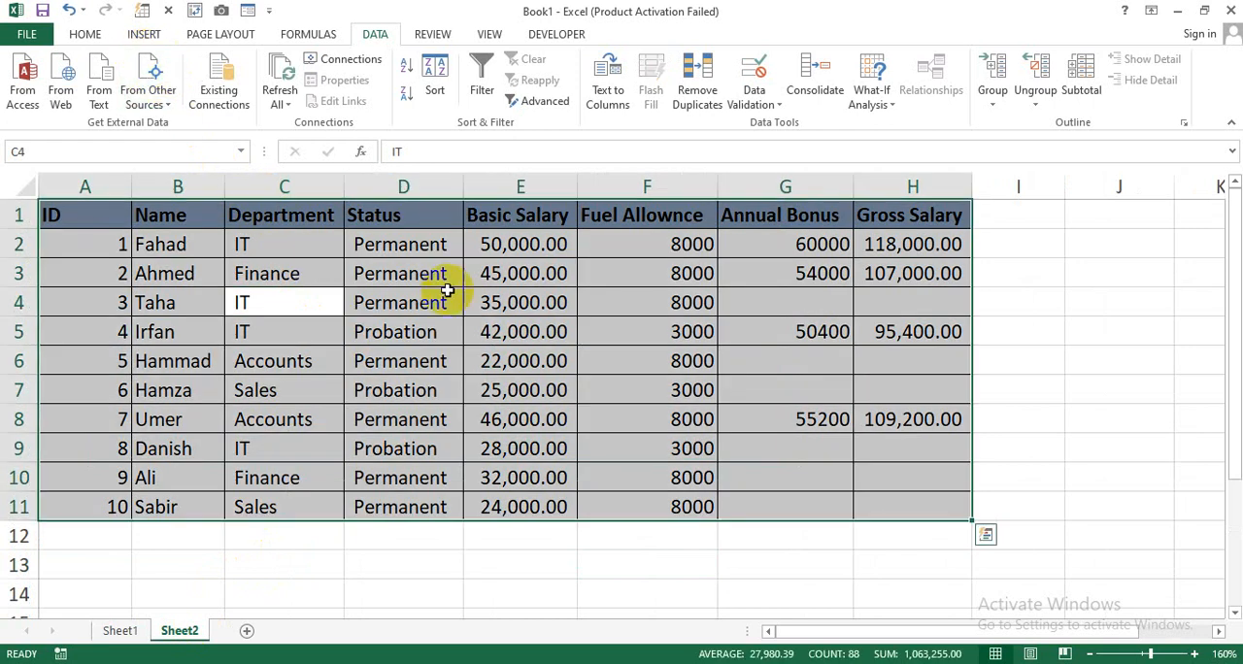
pyautogui.click(145, 34)
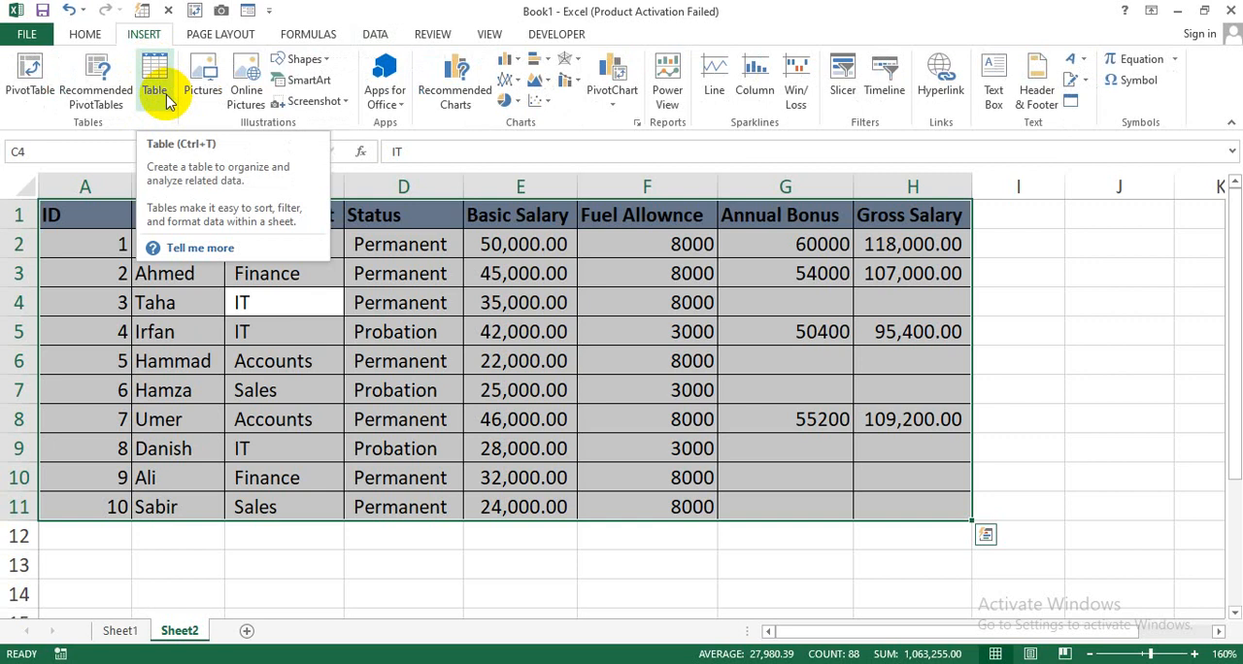
pyautogui.click(156, 89)
pyautogui.click(675, 325)
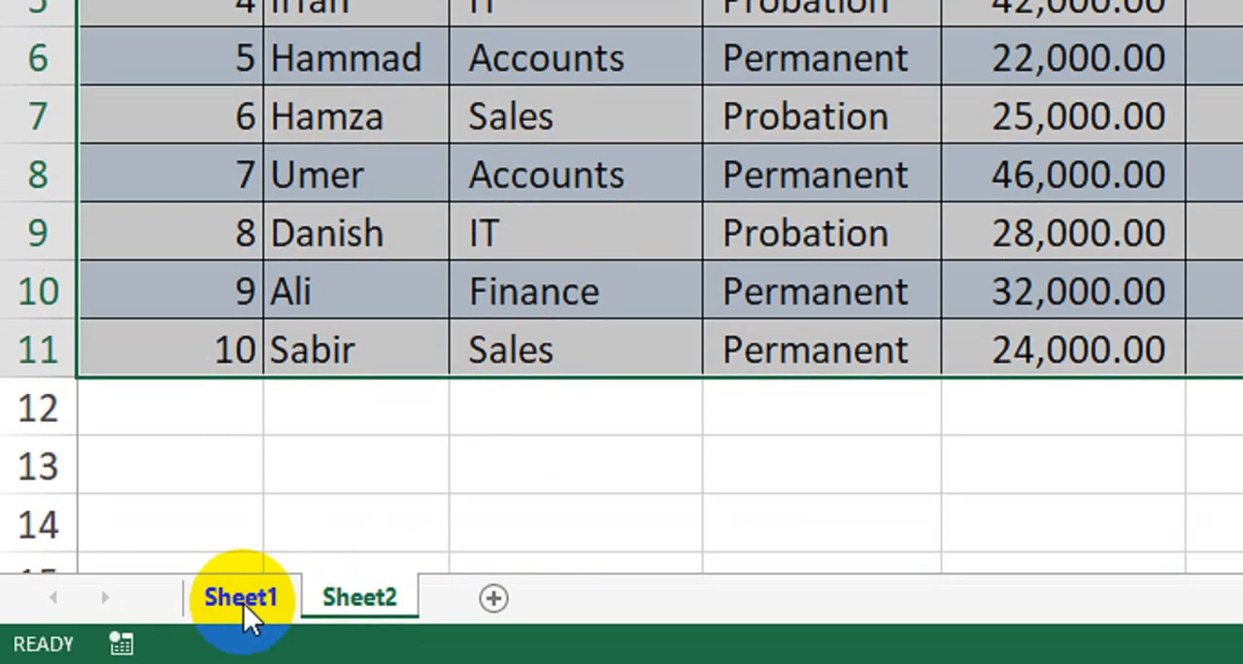
# Return to the salary slip on Sheet1 and look over its Employee ID cell and empty detail fields.
pyautogui.click(244, 604)
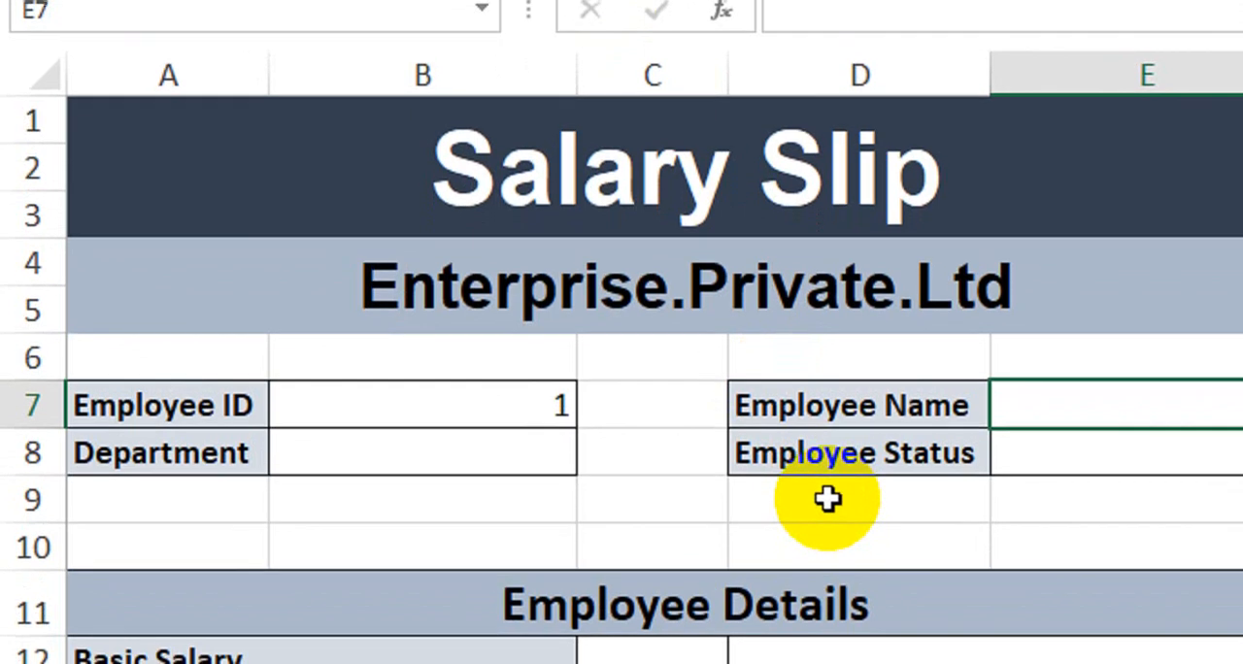
pyautogui.click(339, 402)
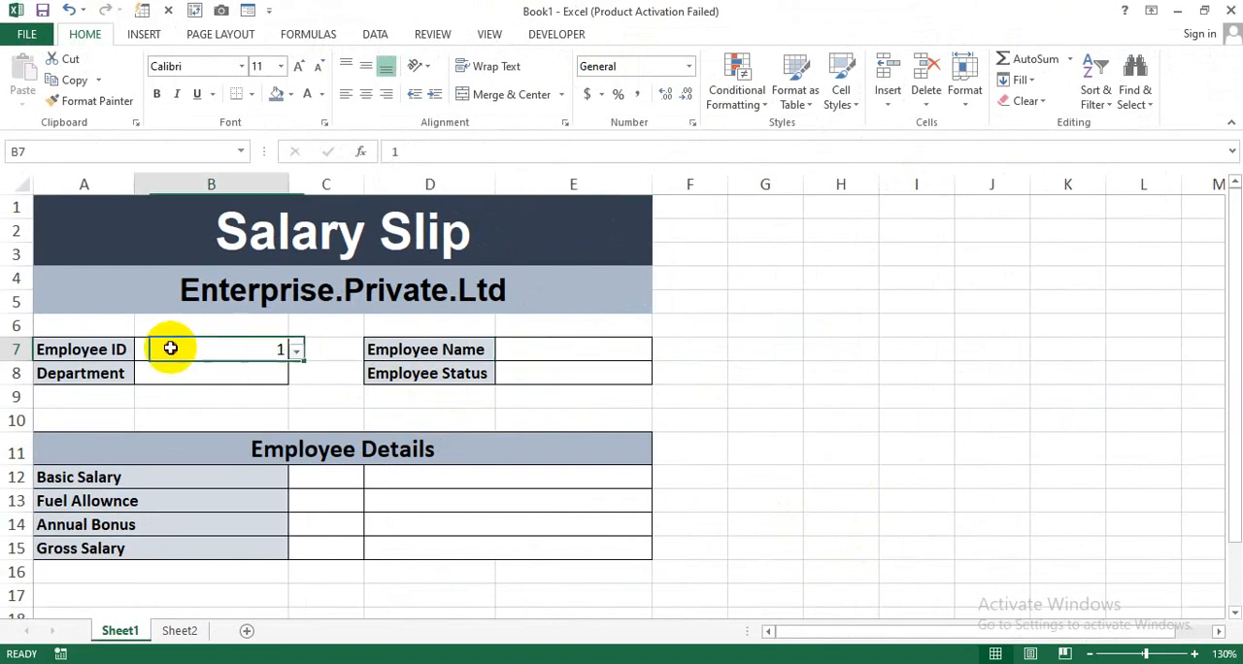
pyautogui.moveTo(170, 348); pyautogui.dragTo(525, 530)
pyautogui.click(503, 398)
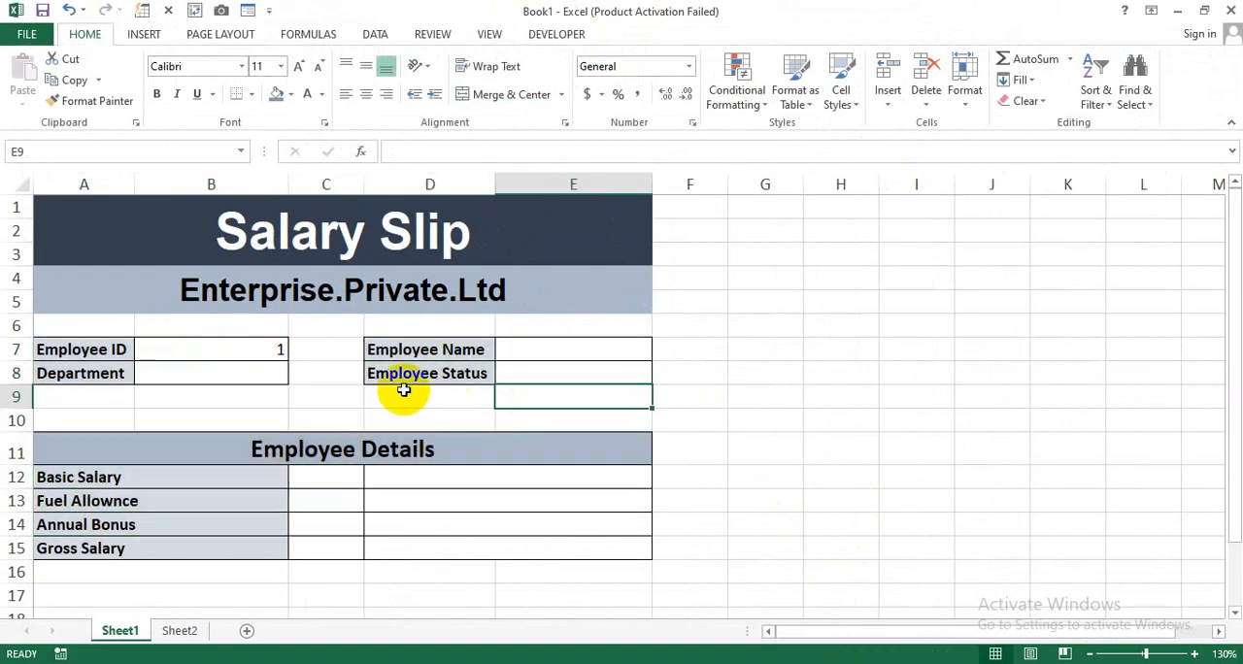
# Look over the salary slip's fields on Sheet1 and the employee table on Sheet2 that holds their data.
pyautogui.click(371, 349)
pyautogui.click(394, 377)
pyautogui.click(243, 391)
pyautogui.click(397, 393)
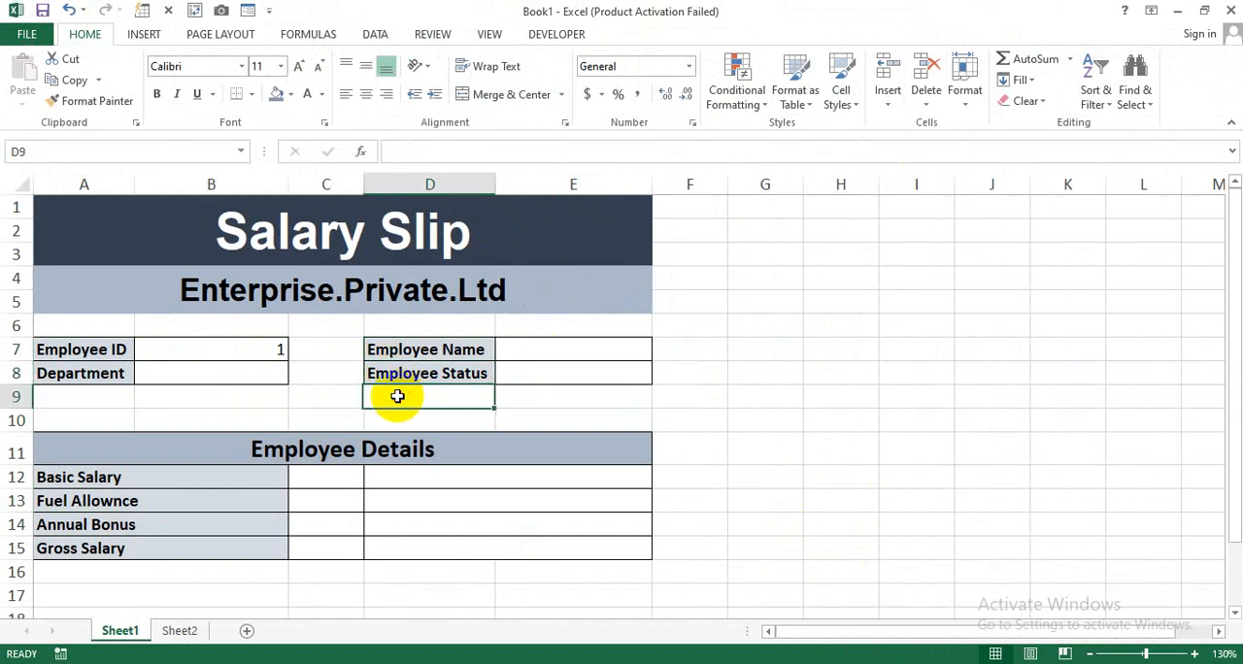
pyautogui.click(408, 373)
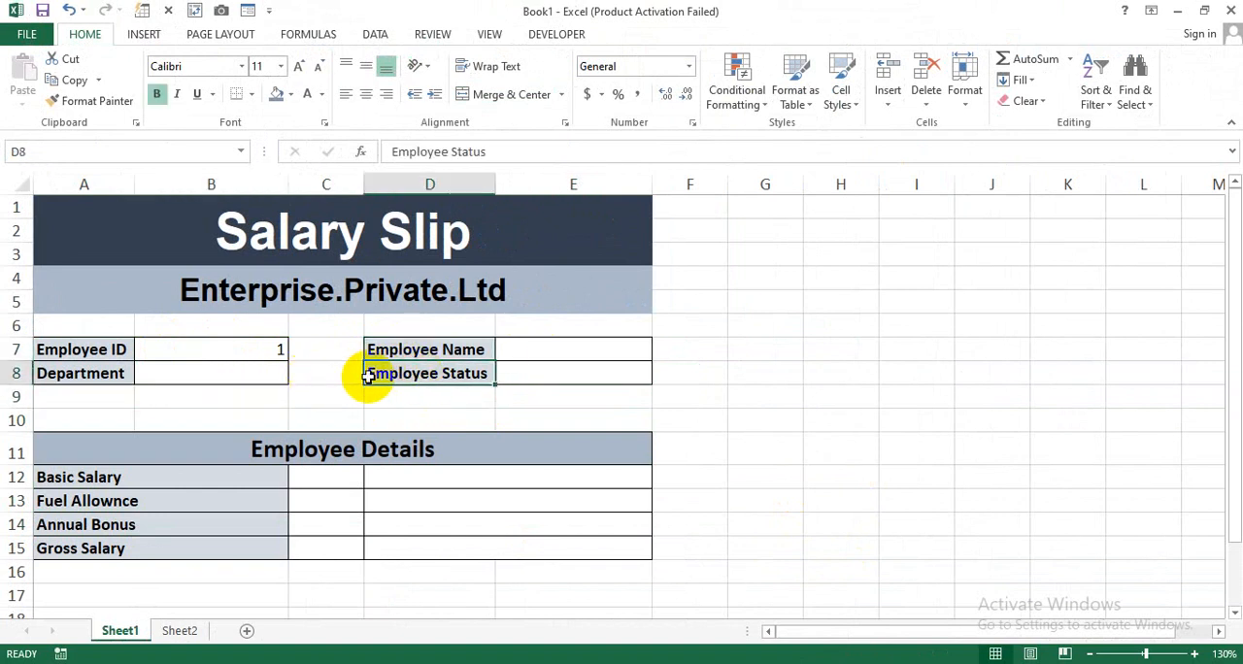
pyautogui.click(215, 349)
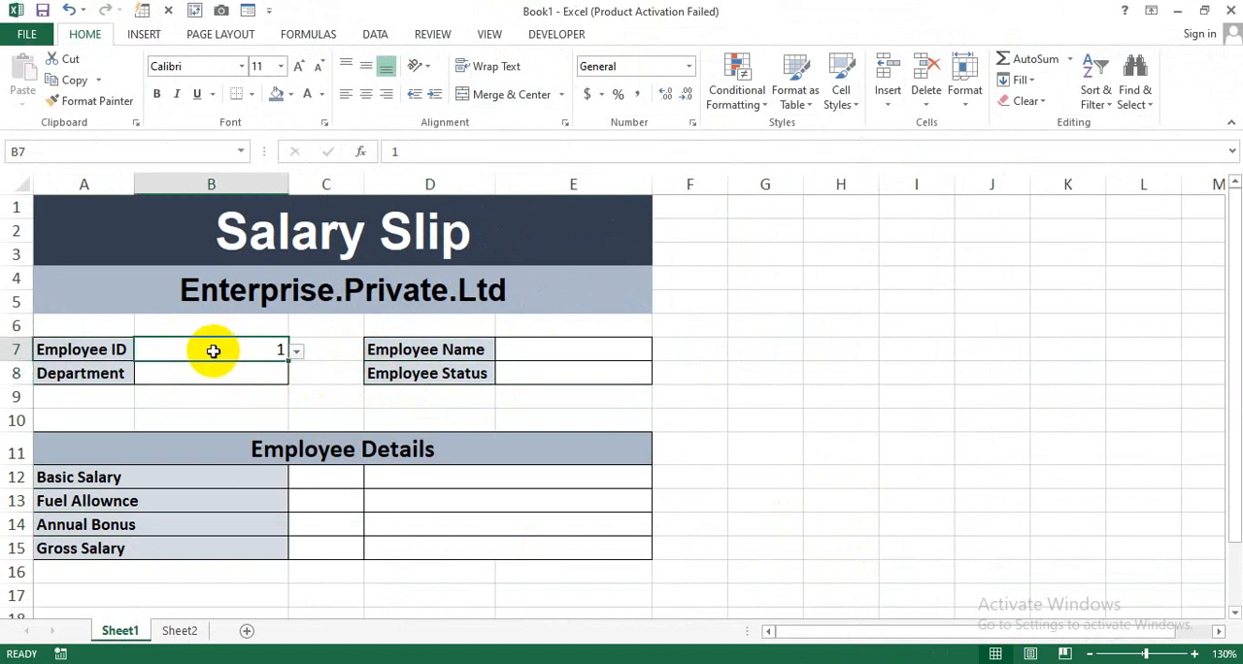
pyautogui.click(538, 348)
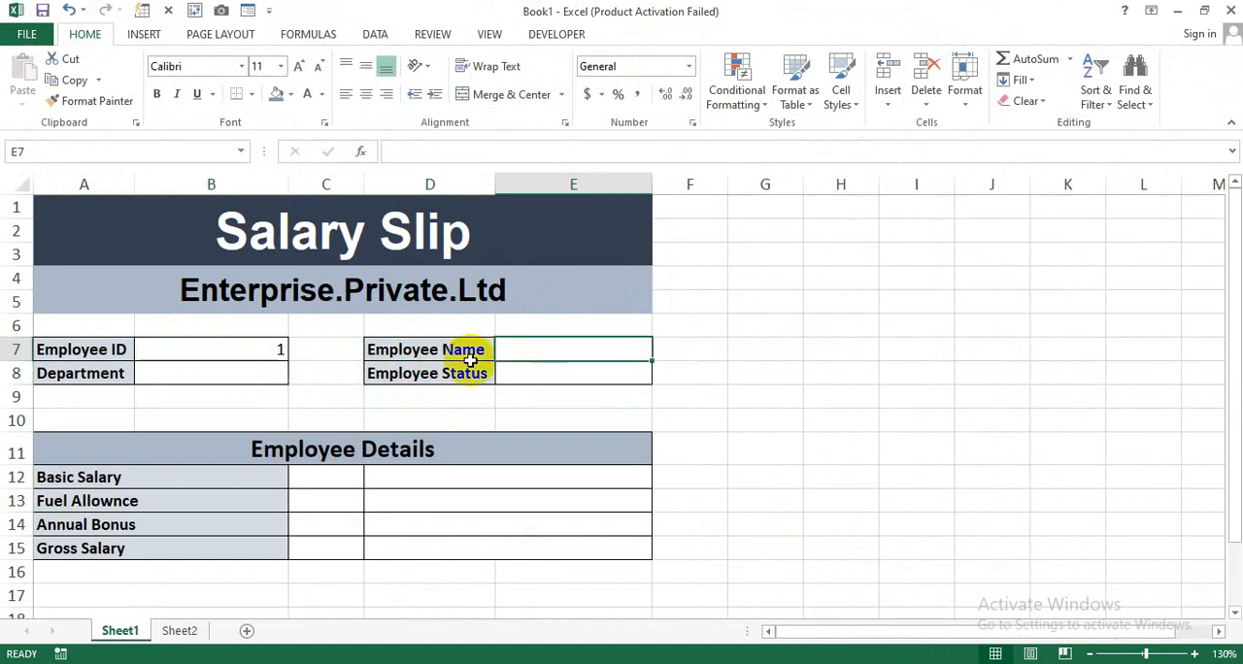
pyautogui.click(198, 371)
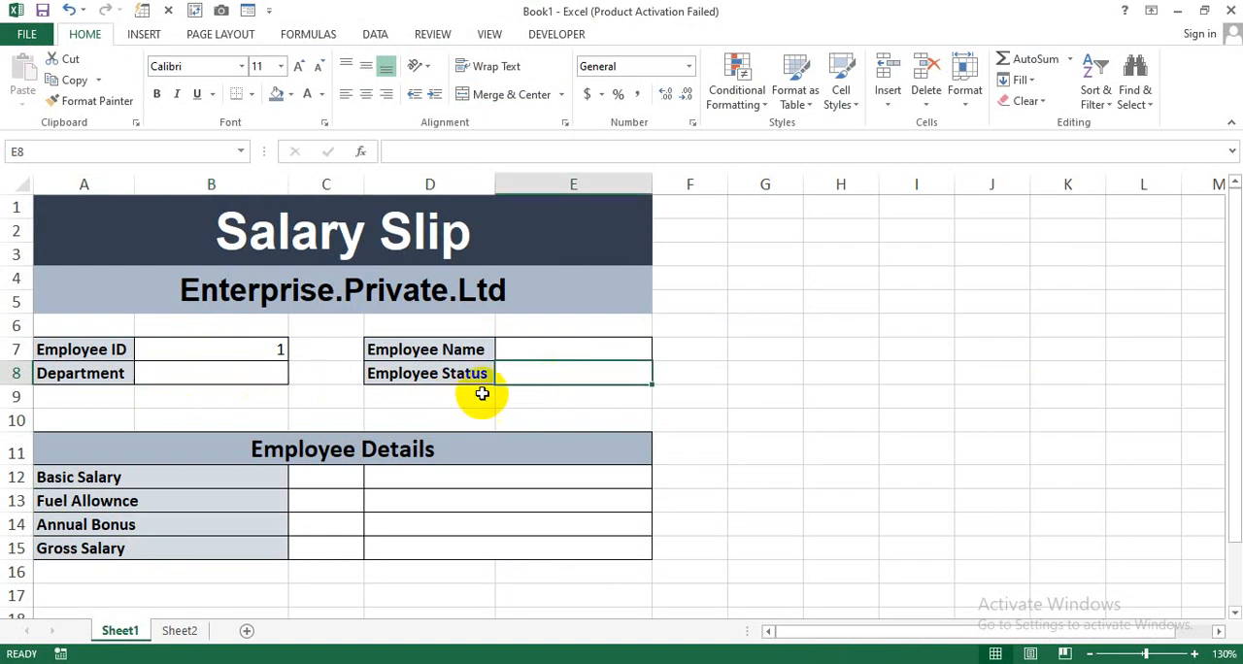
pyautogui.click(435, 479)
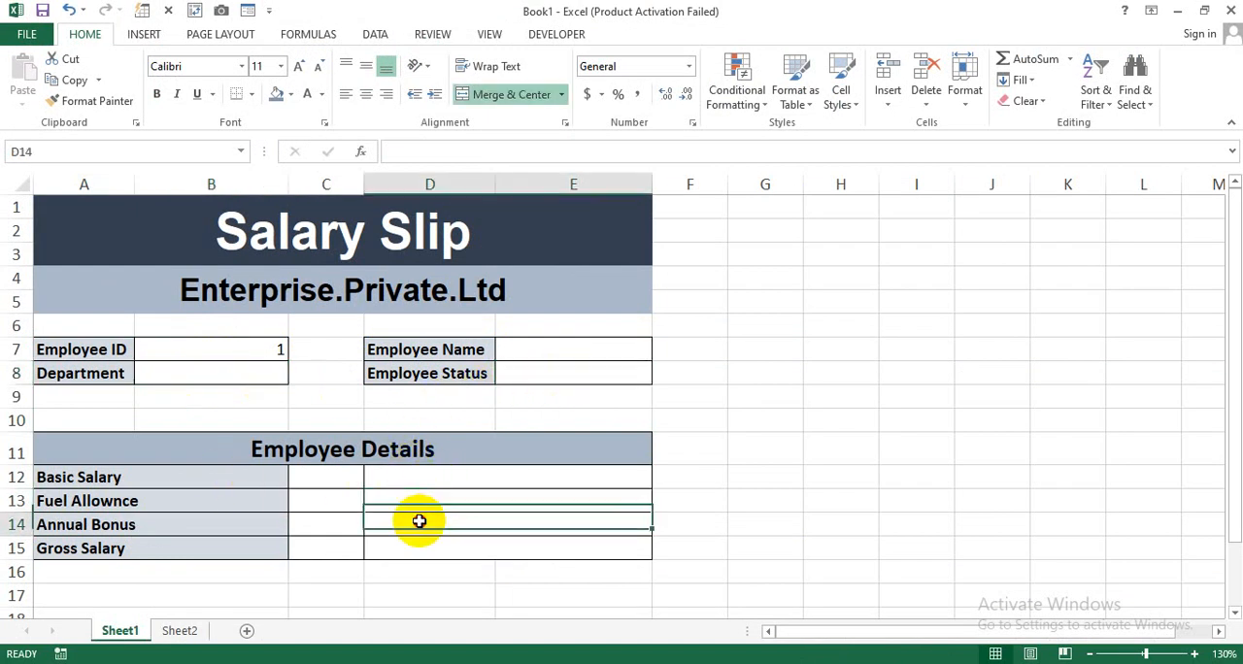
pyautogui.click(181, 630)
pyautogui.click(116, 267)
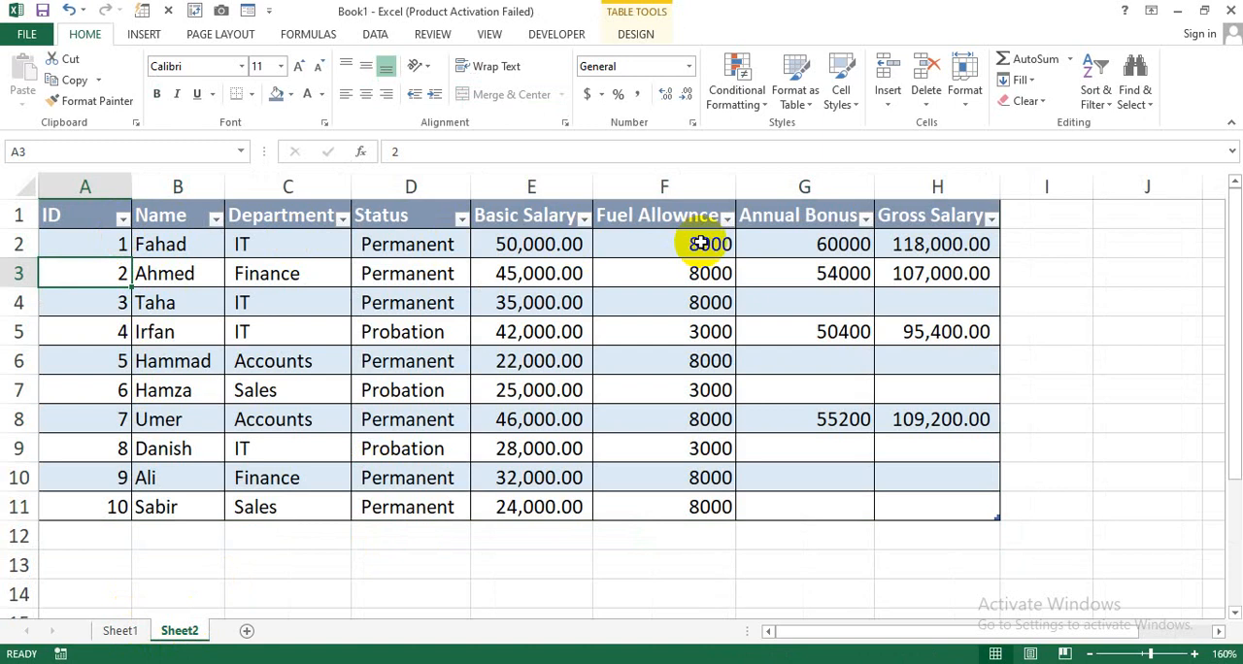
pyautogui.click(120, 630)
# Enter =VLOOKUP(B7,Table1,2,0) in Employee Name cell E7, copying the formula text without its equals sign before confirming it.
pyautogui.click(559, 345)
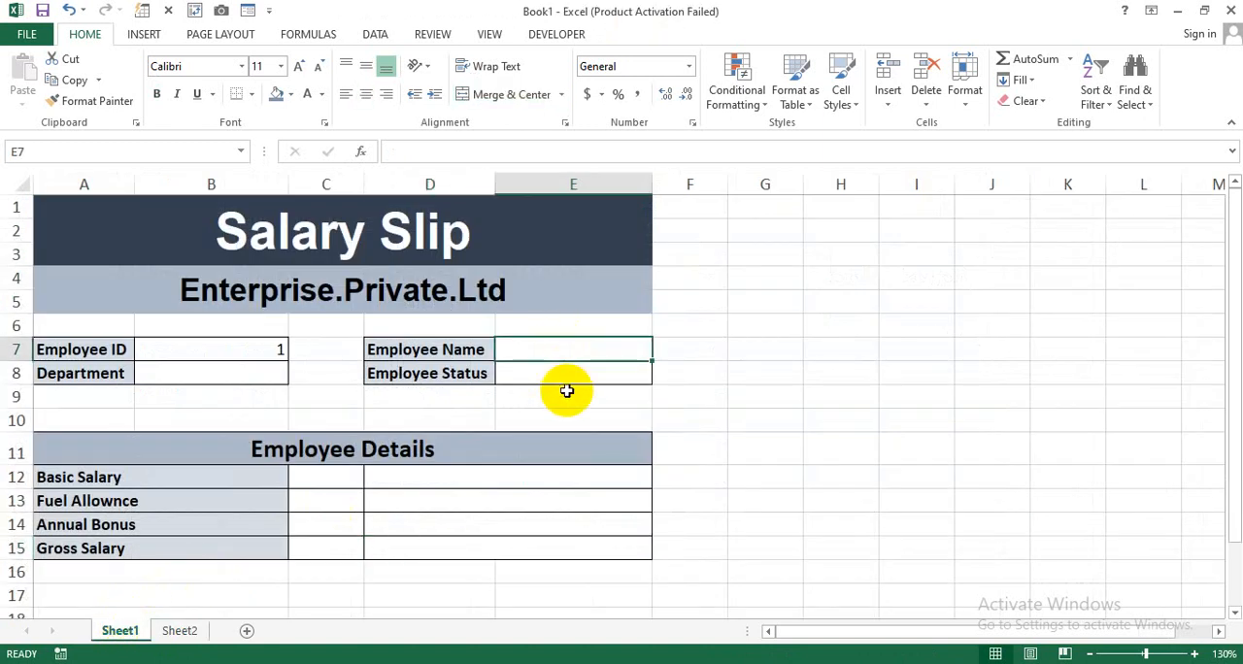
pyautogui.write('=vlo')
pyautogui.press('Tab')
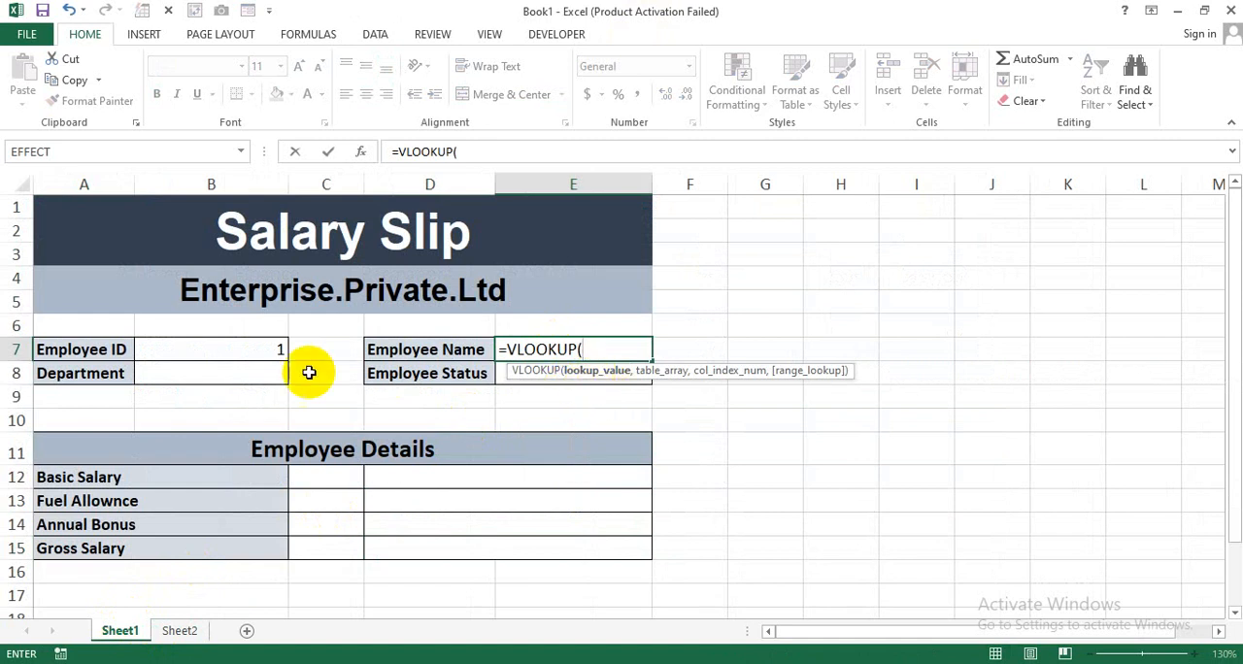
pyautogui.click(230, 351)
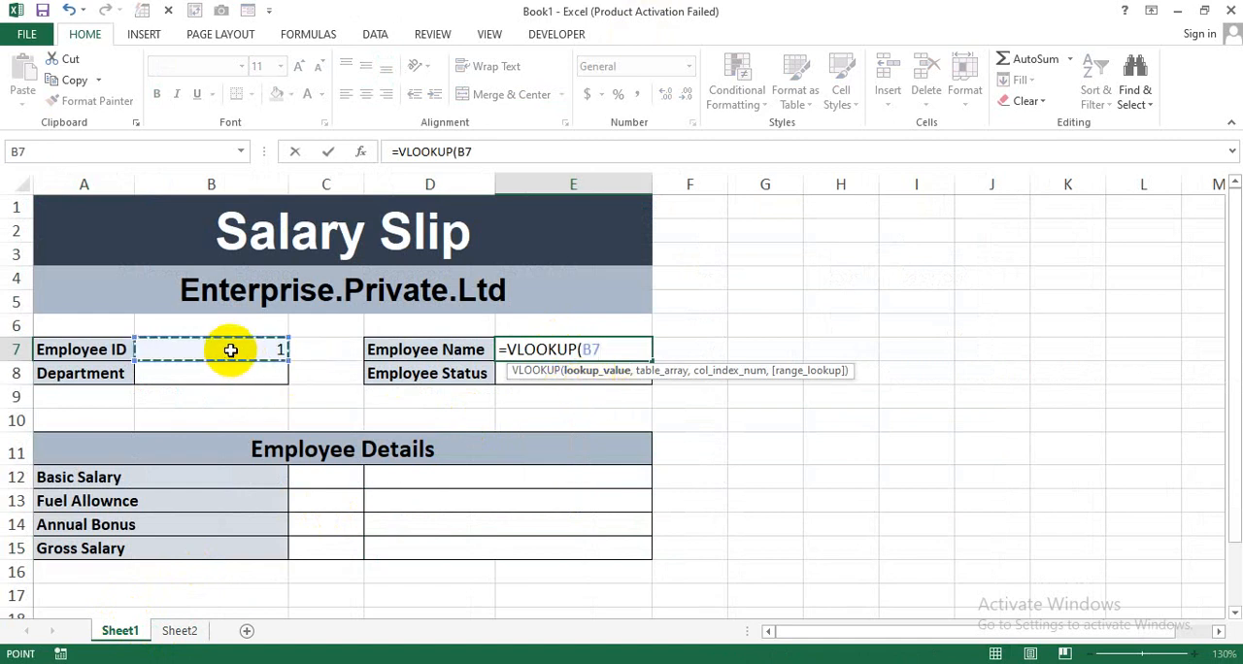
pyautogui.write(',')
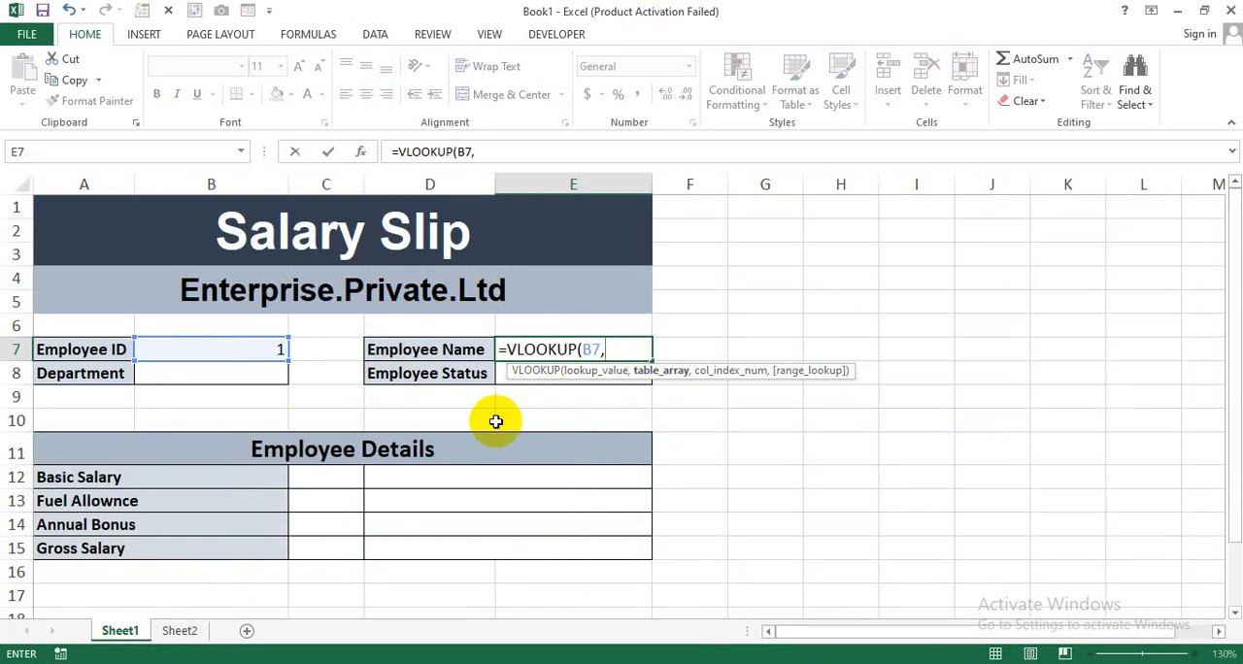
pyautogui.write('tabl')
pyautogui.press('Tab')
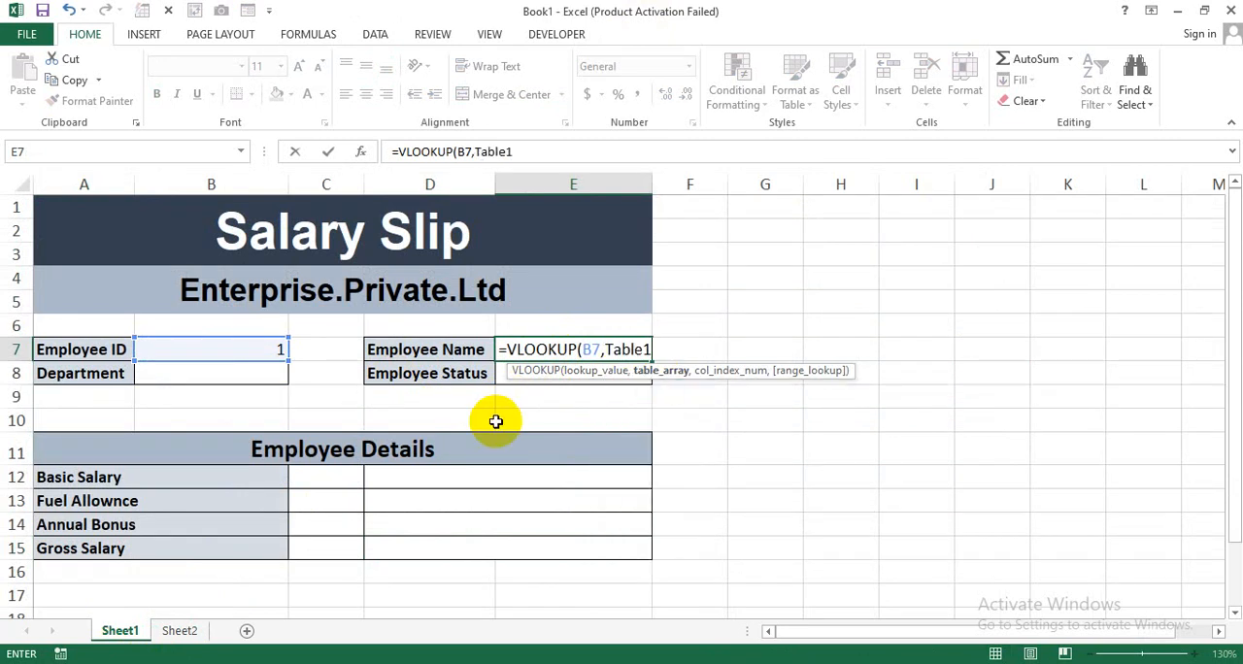
pyautogui.write(',')
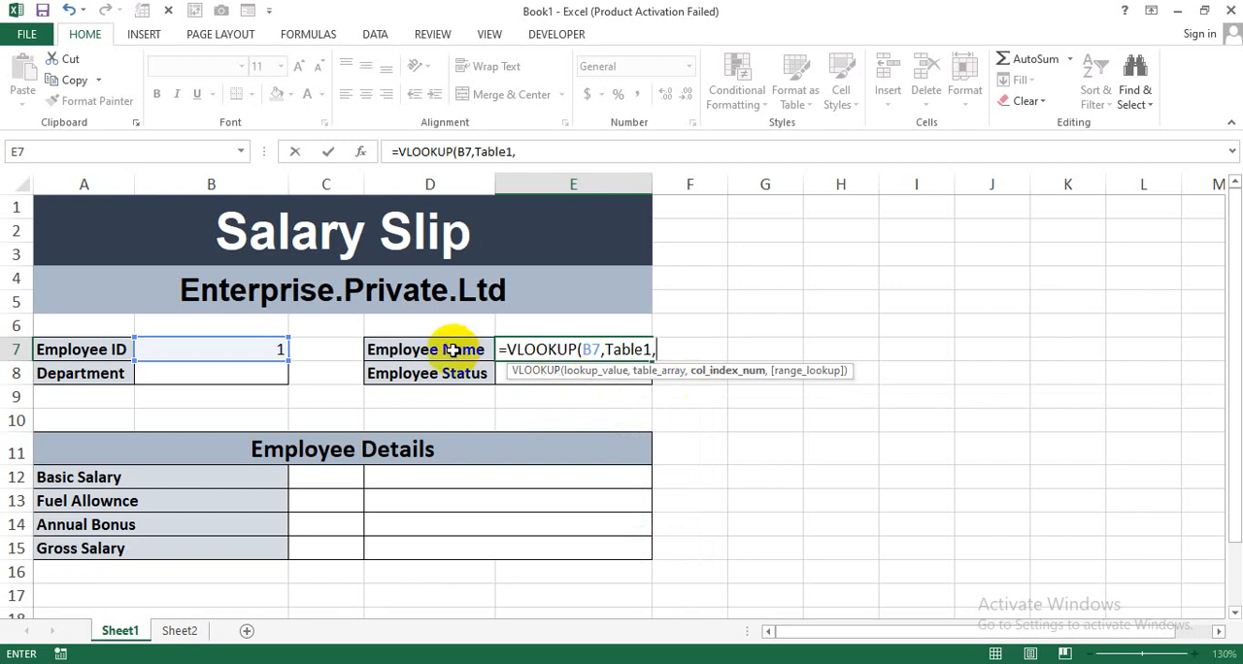
pyautogui.write('2,')
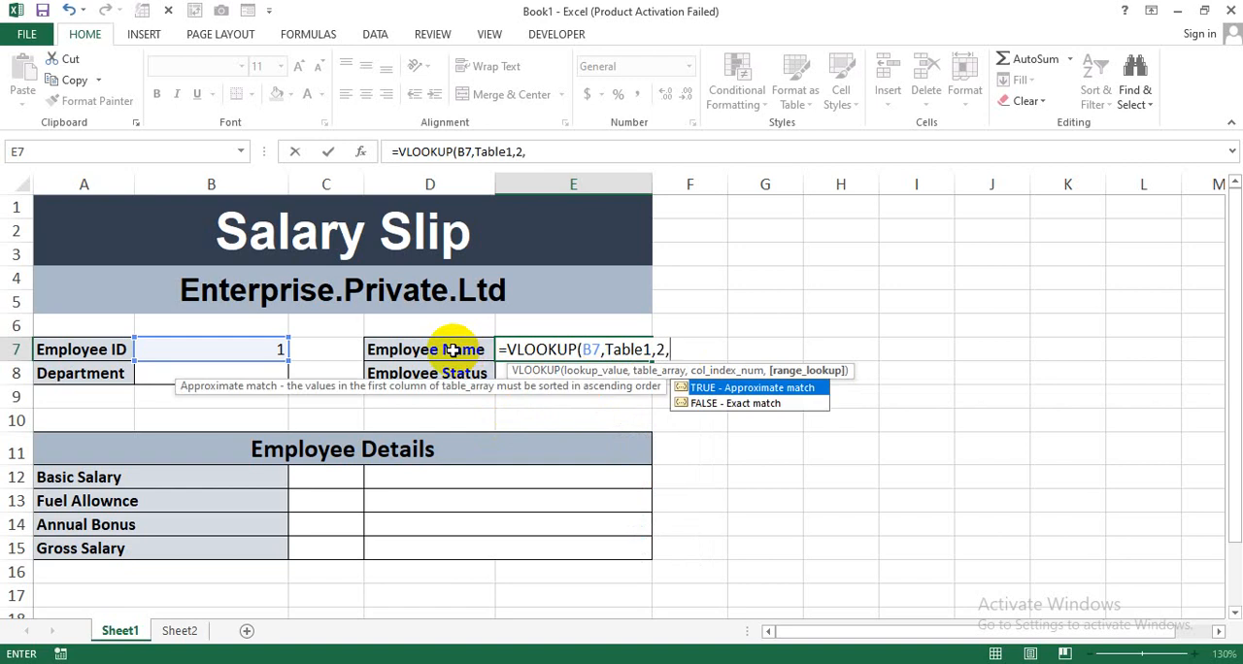
pyautogui.write('0)')
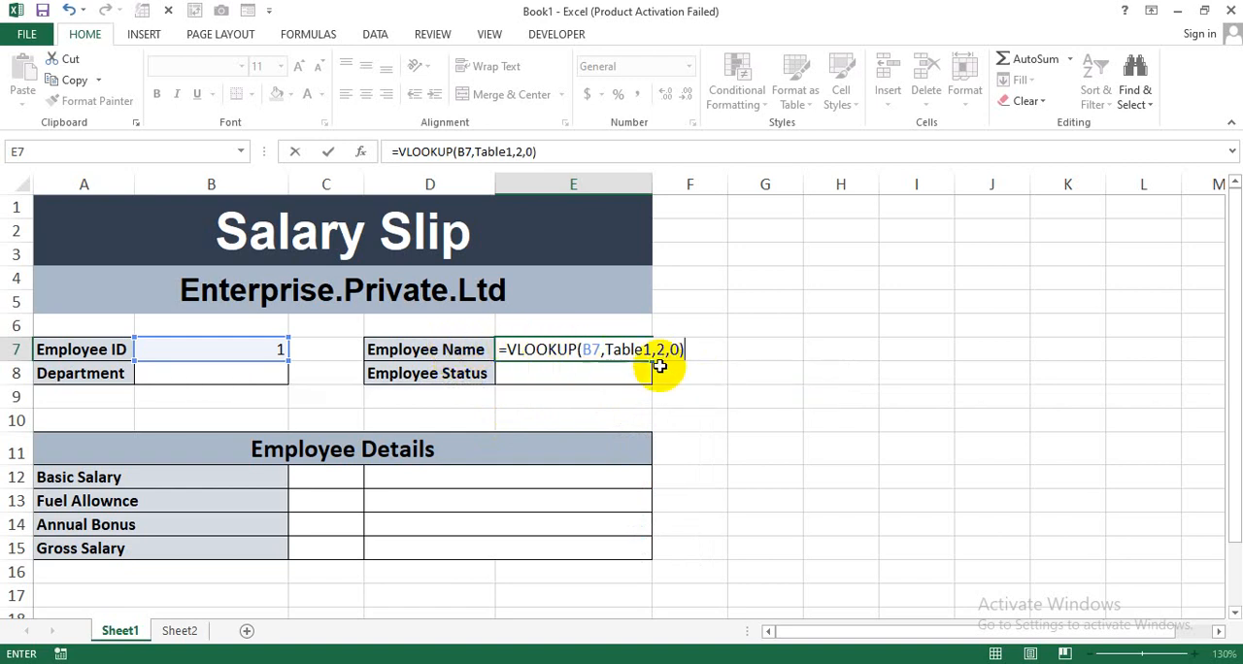
pyautogui.moveTo(688, 352); pyautogui.dragTo(512, 351)
pyautogui.hotkey('ctrl', 'c')
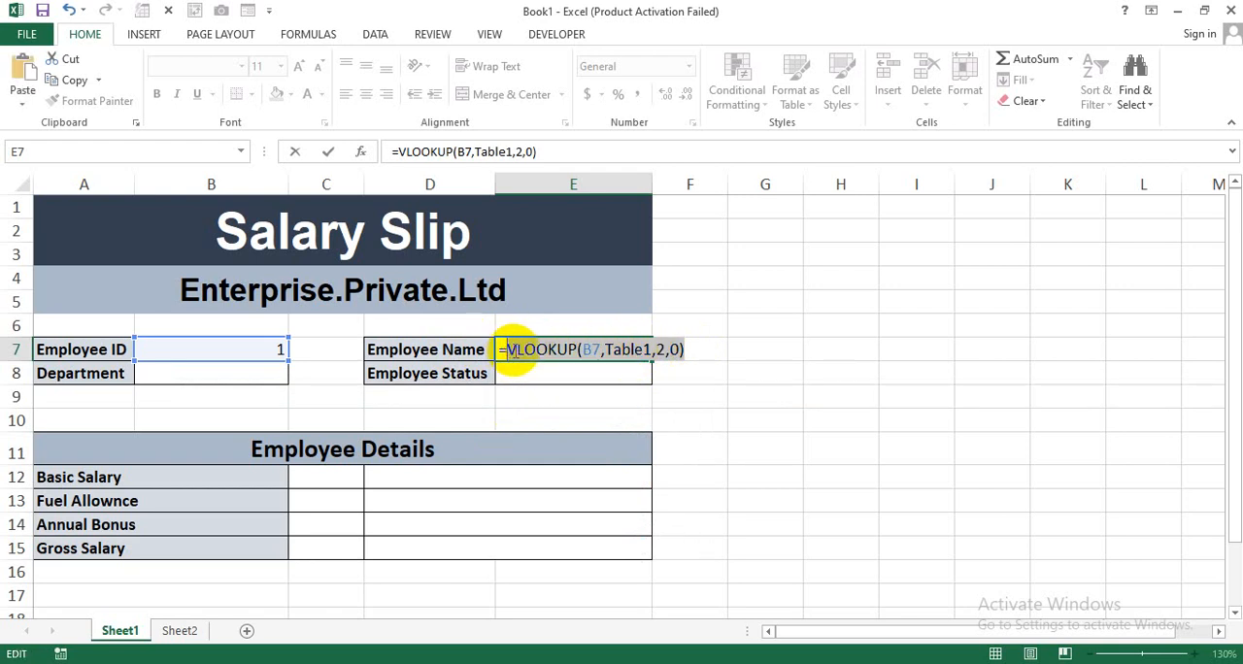
pyautogui.press('Return')
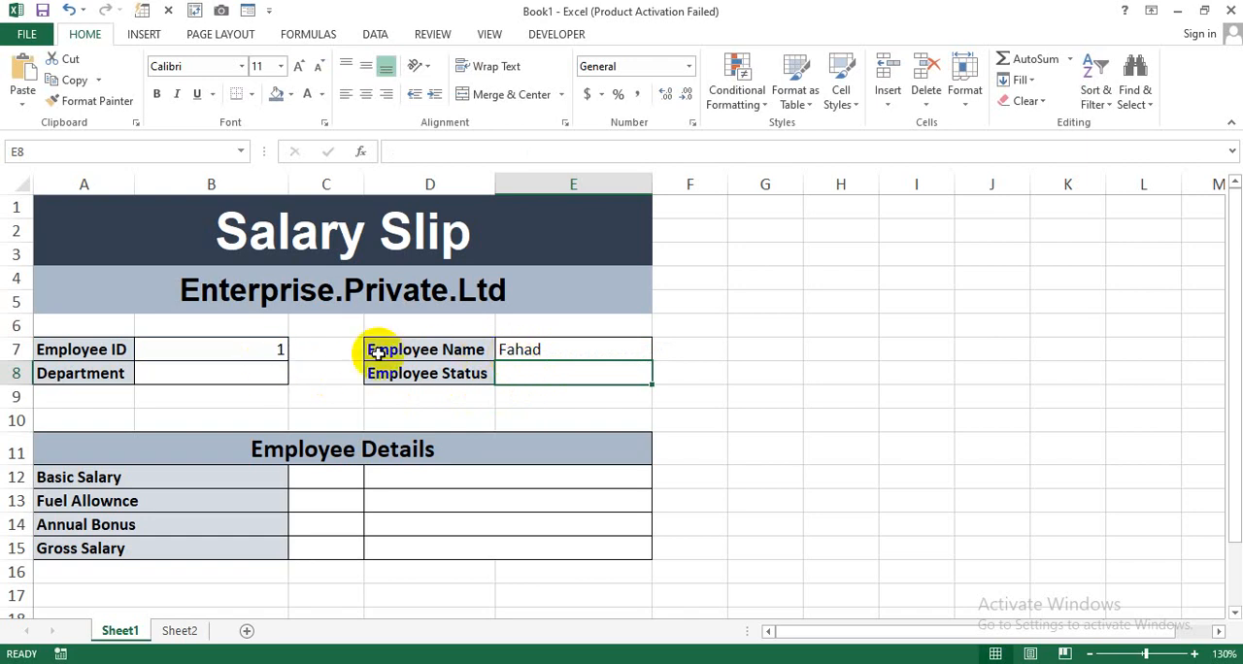
# Check the ID 1 record on Sheet2, and fill Department cell B8 with the copied VLOOKUP, adapted to return Table1's Department column.
pyautogui.click(185, 627)
pyautogui.moveTo(125, 244); pyautogui.dragTo(152, 247)
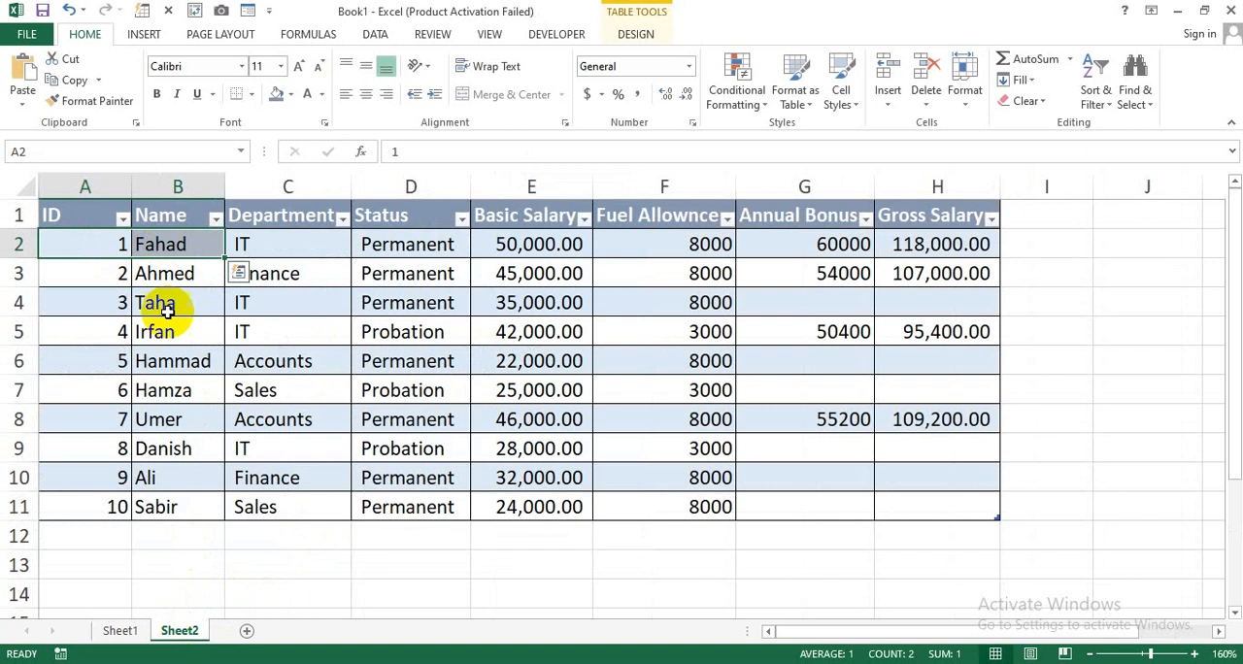
pyautogui.click(124, 630)
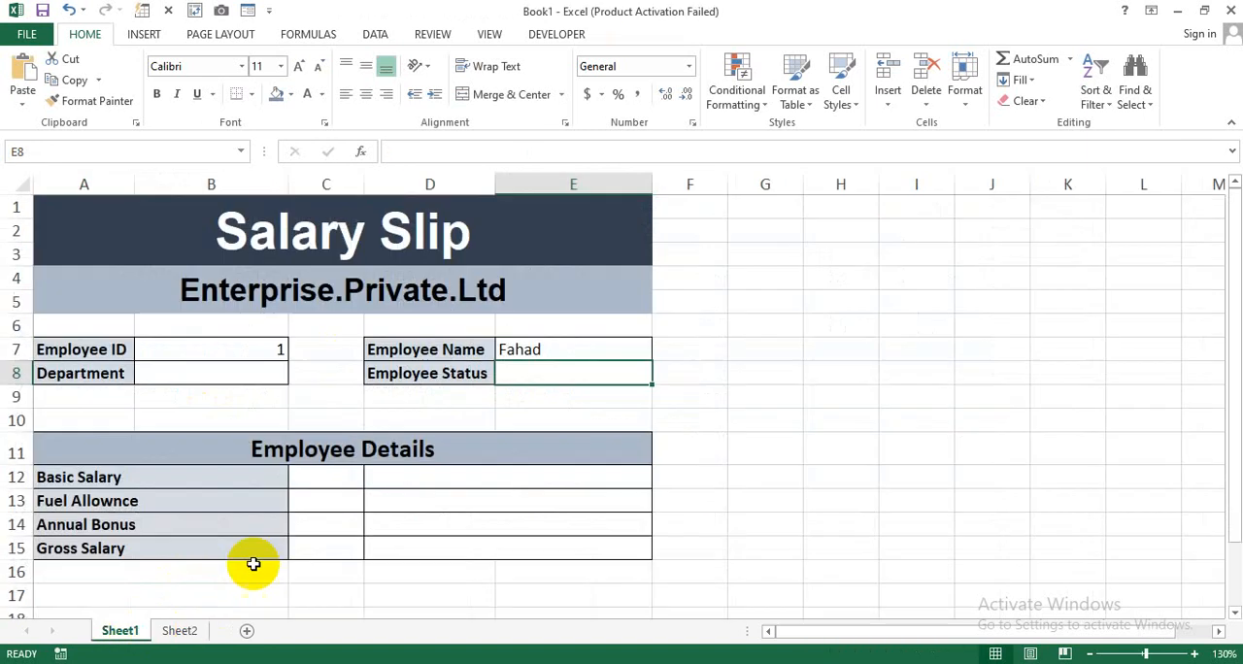
pyautogui.click(236, 371)
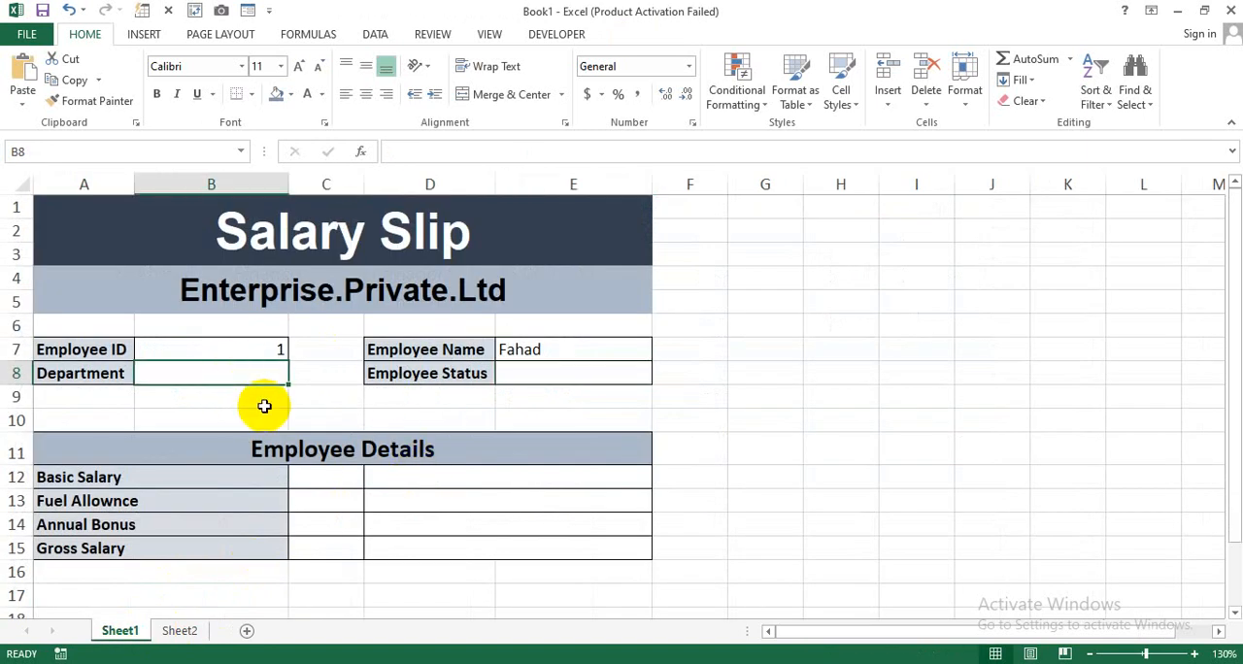
pyautogui.write('=')
pyautogui.hotkey('ctrl', 'v')
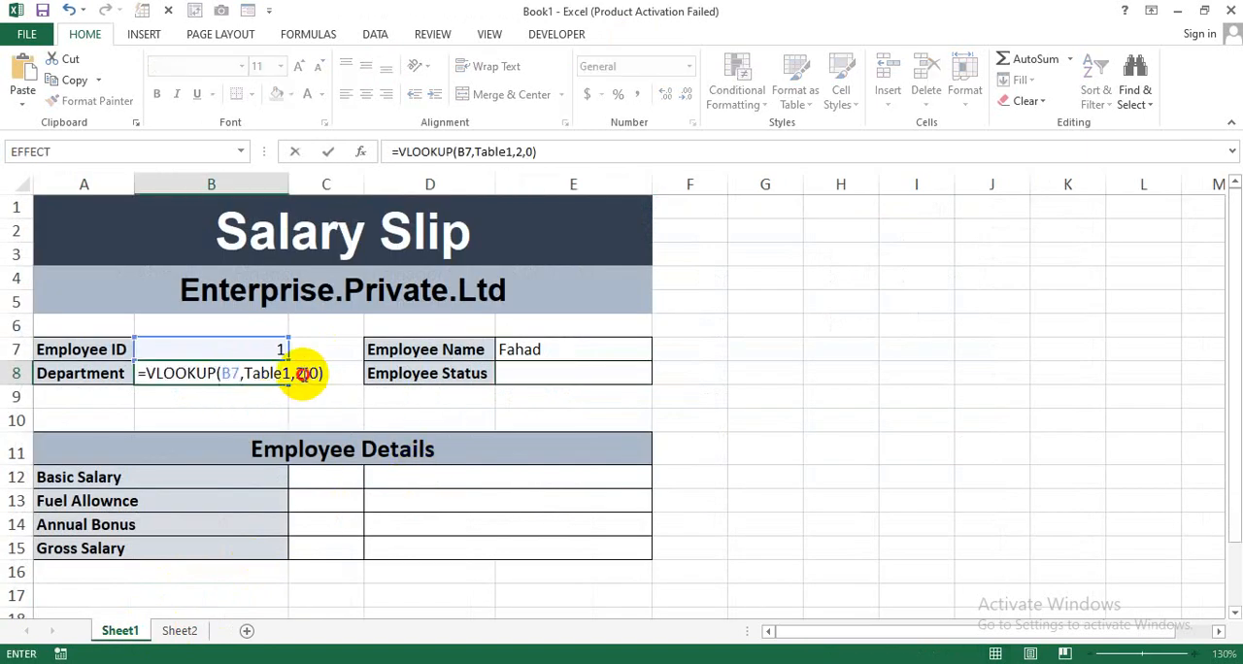
pyautogui.click(299, 377)
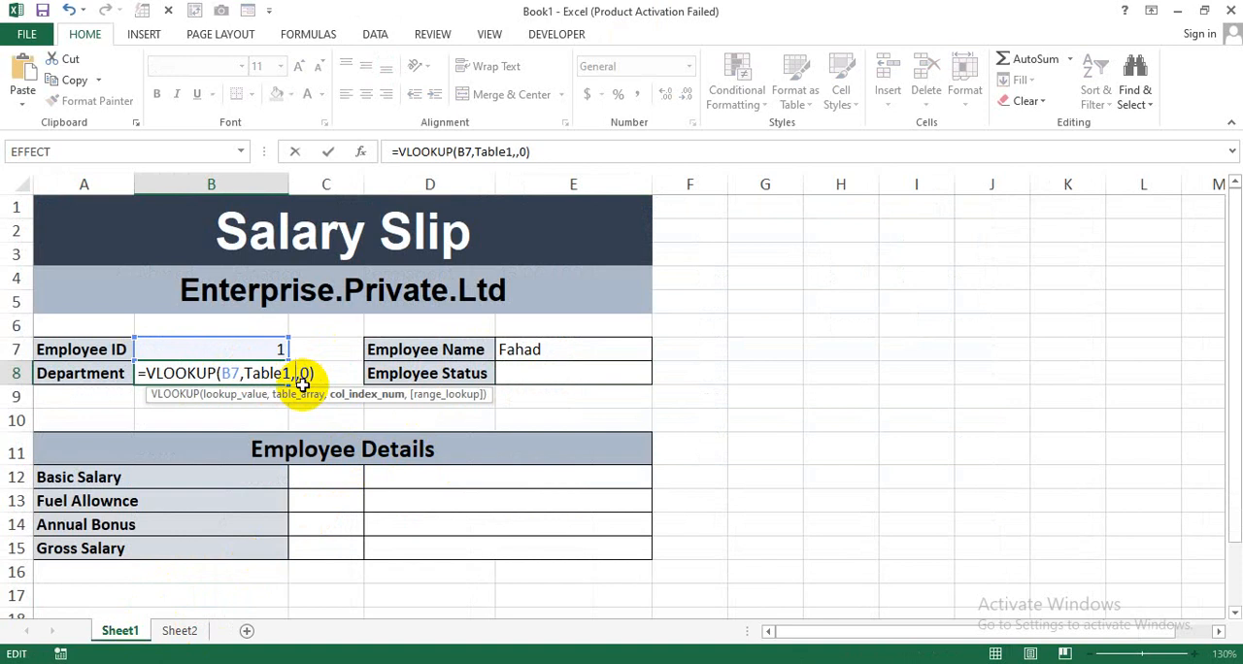
pyautogui.press('Return')
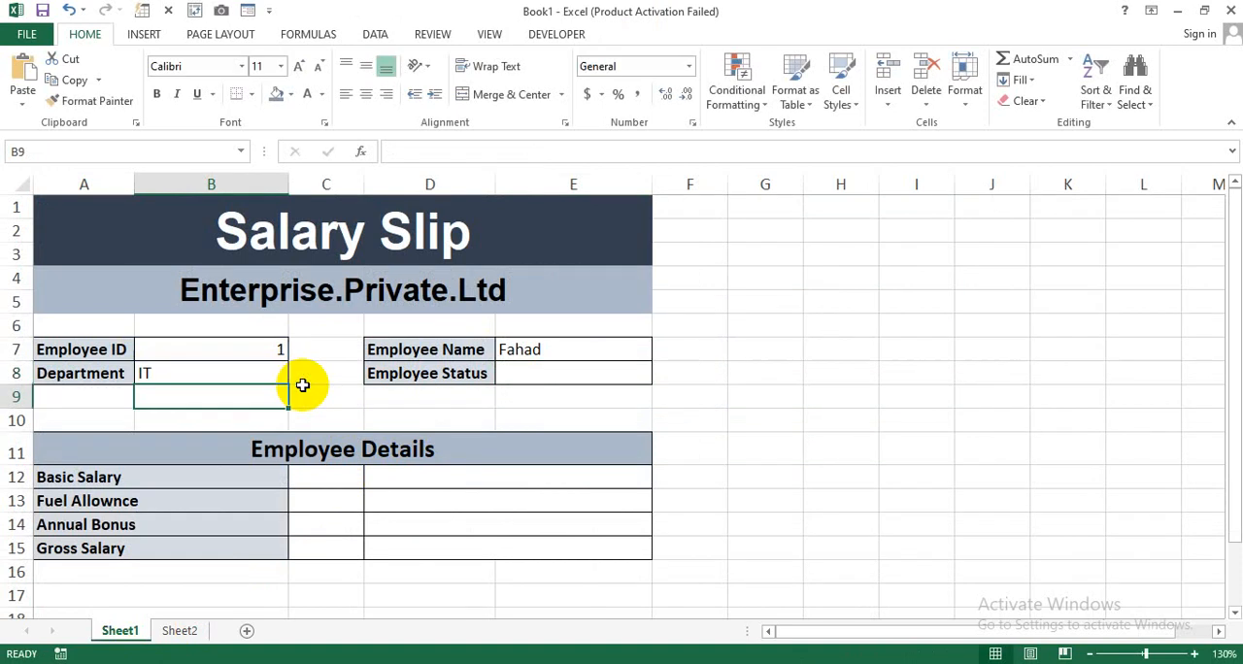
# Fill Employee Status cell E8 with the copied VLOOKUP on B7, changing its column index to return Table1's Status column.
pyautogui.click(512, 373)
pyautogui.write('=')
pyautogui.hotkey('ctrl', 'v')
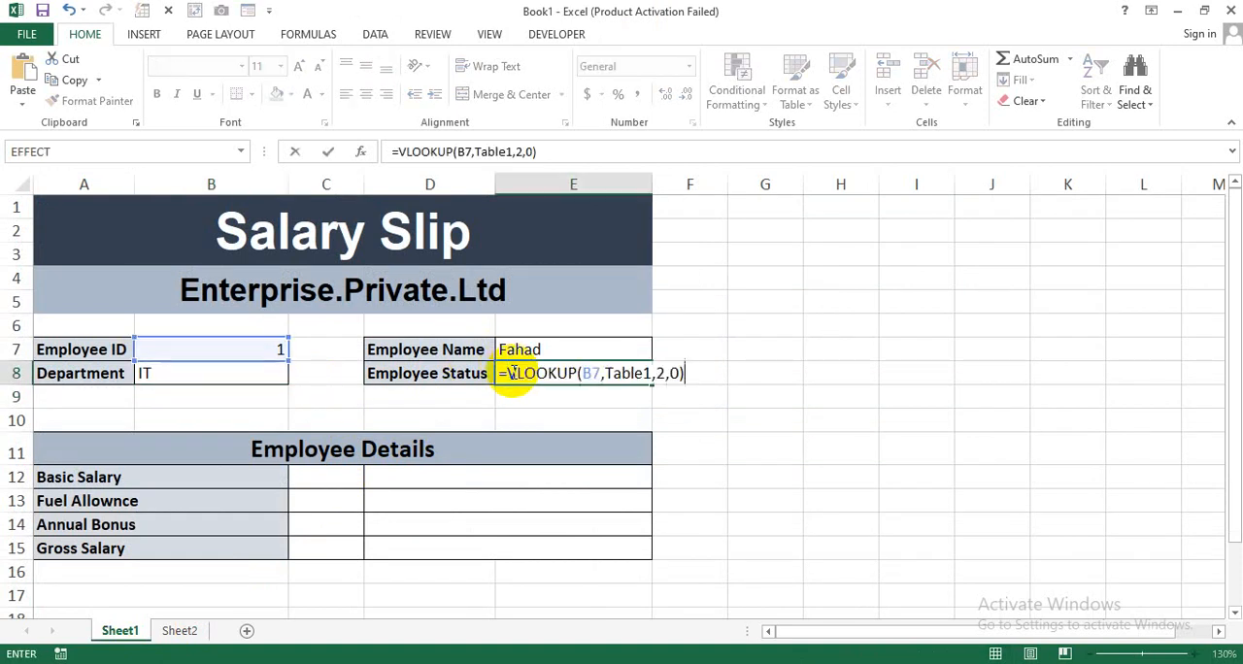
pyautogui.click(656, 373)
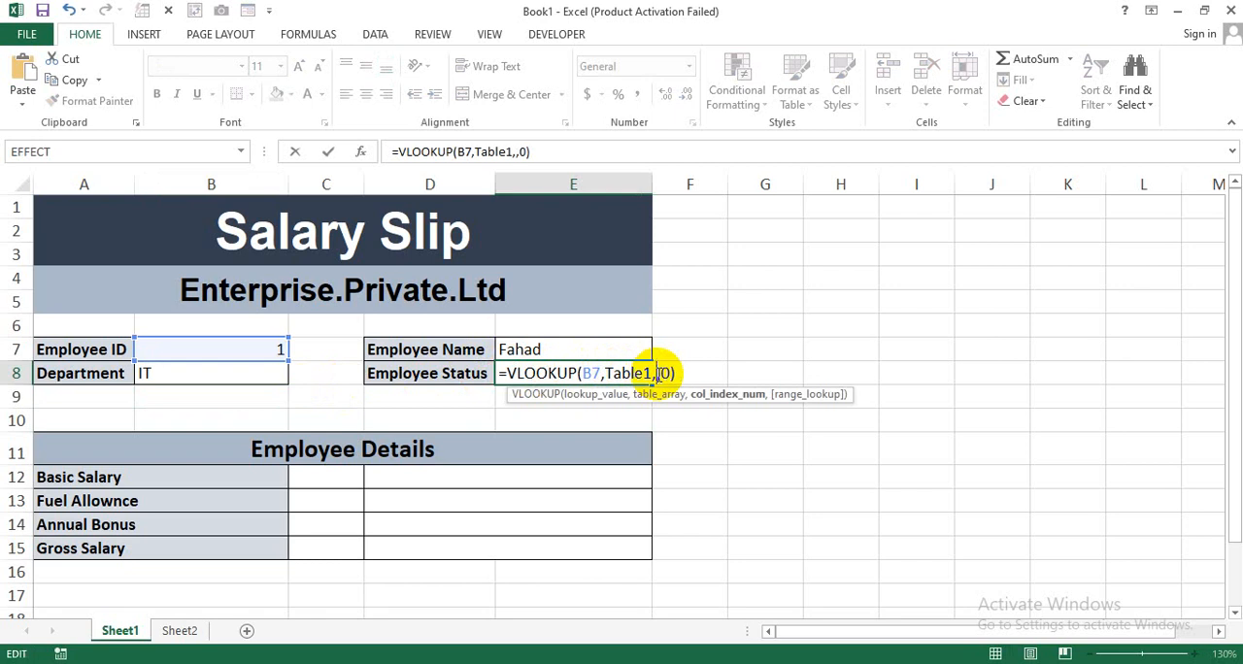
pyautogui.press('Return')
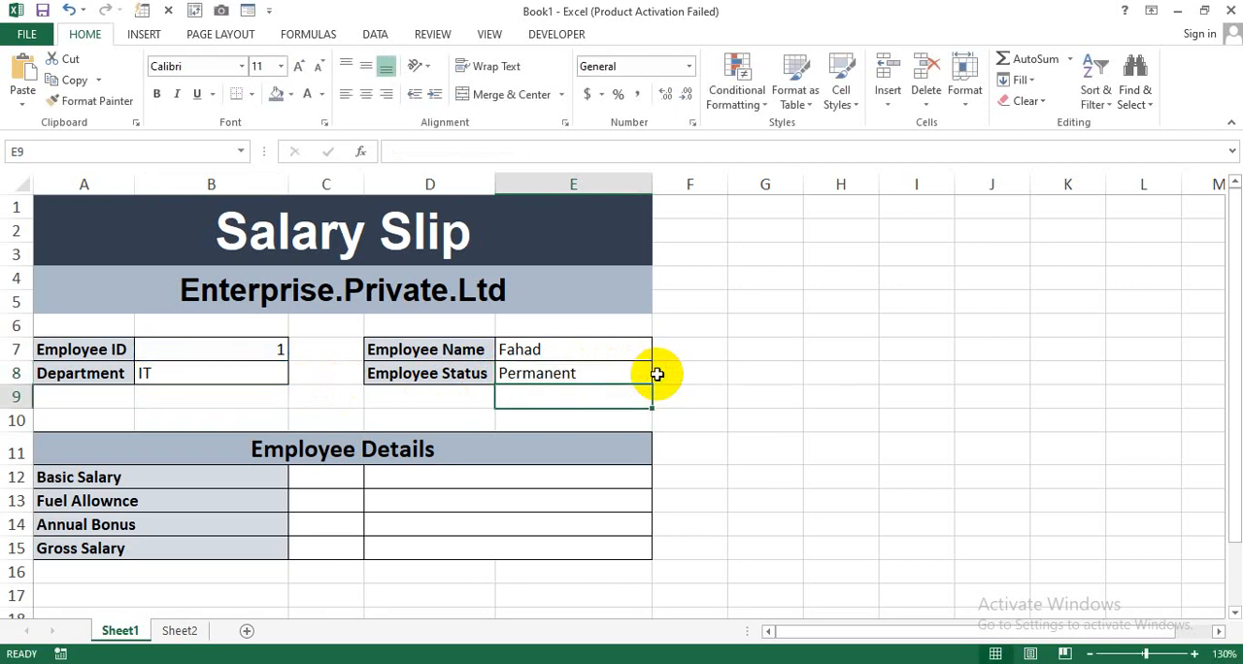
# Fill Basic Salary cell D12 with the copied formula, changed to =VLOOKUP(B7,Table1,5,0).
pyautogui.click(421, 482)
pyautogui.write('=')
pyautogui.hotkey('ctrl', 'v')
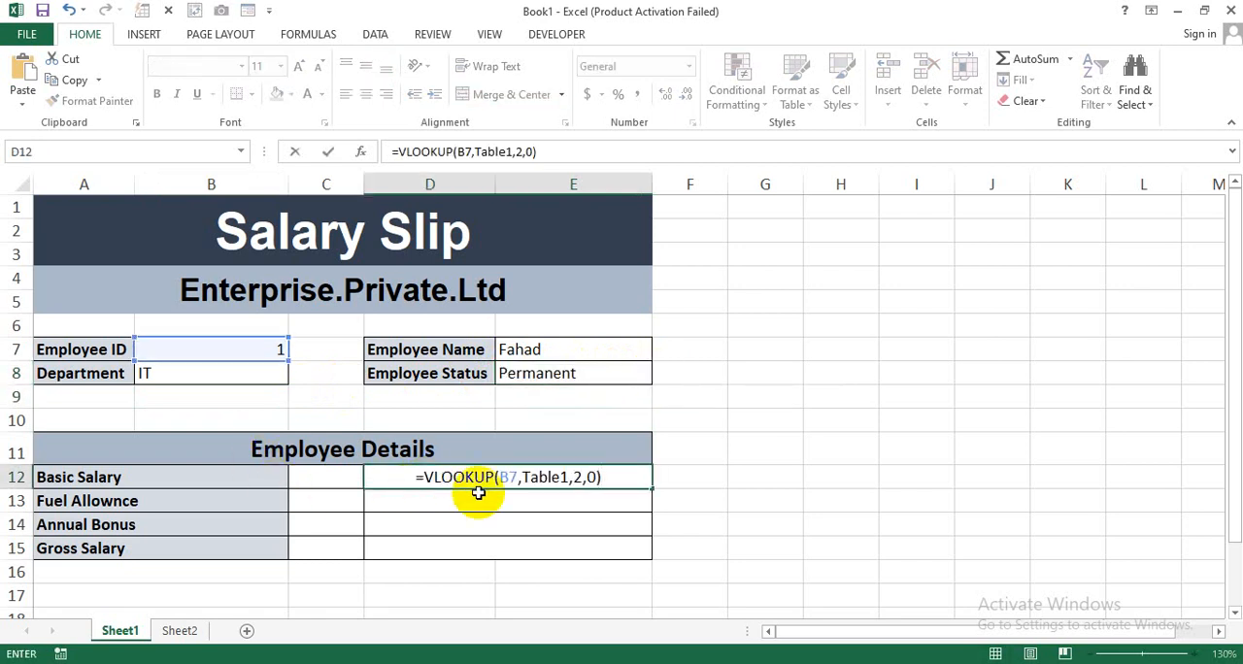
pyautogui.click(577, 479)
pyautogui.press('Delete')
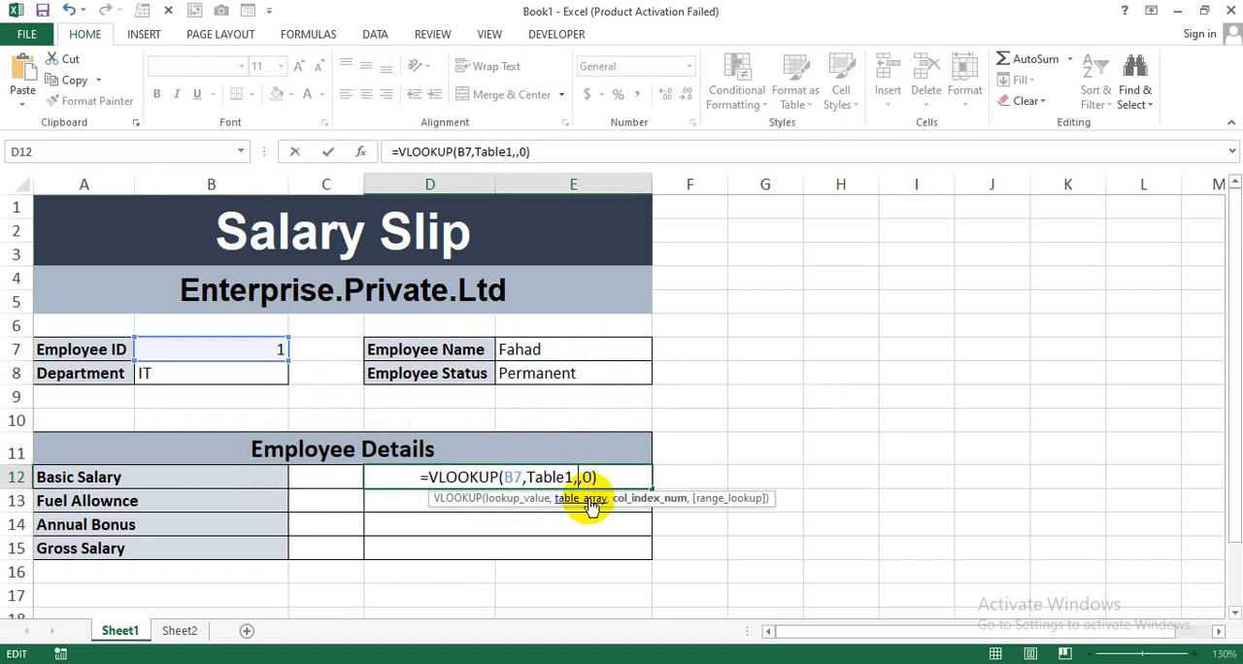
pyautogui.write('5')
pyautogui.press('Return')
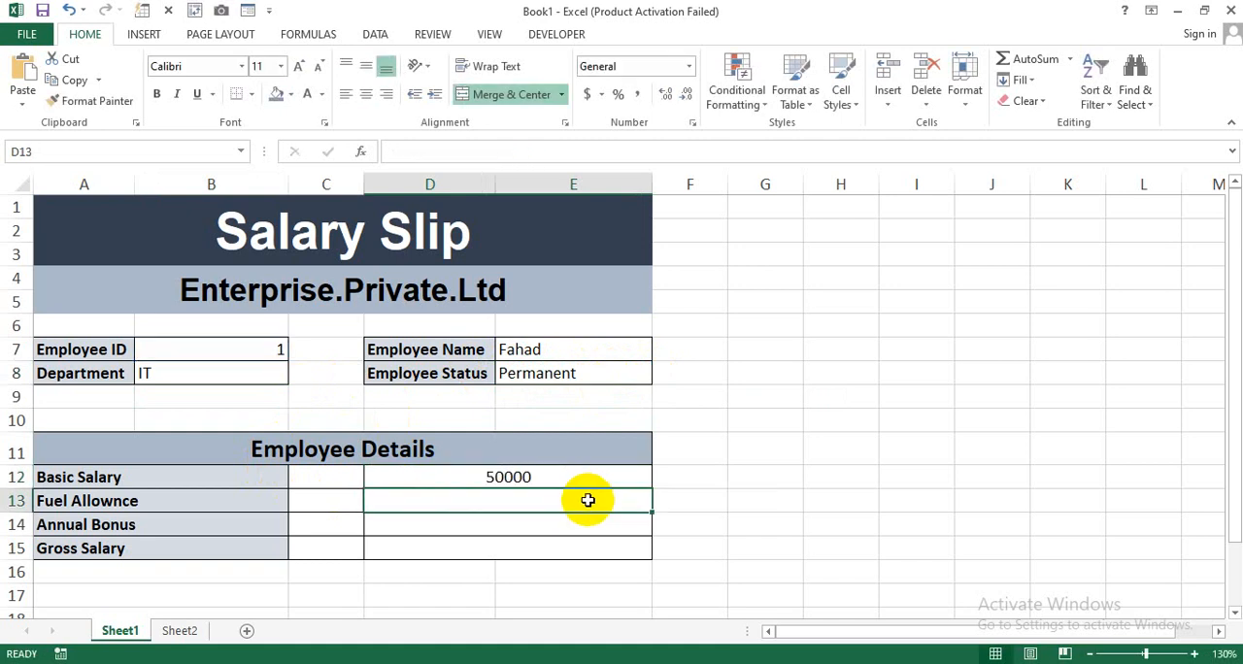
# Fill Fuel Allownce cell D13 with the copied VLOOKUP on B7, changing its column index to return Table1's Fuel Allownce column.
pyautogui.write('=')
pyautogui.write('VLOOKUP(B7,Table1,2,0)')
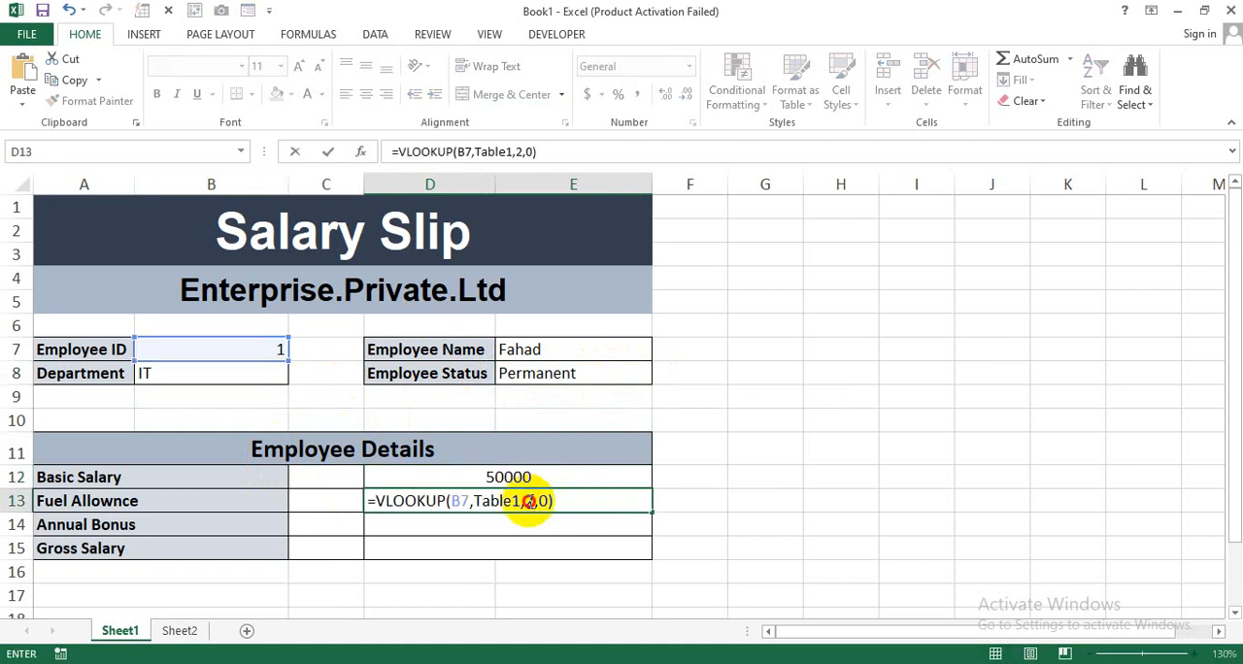
pyautogui.doubleClick(530, 501)
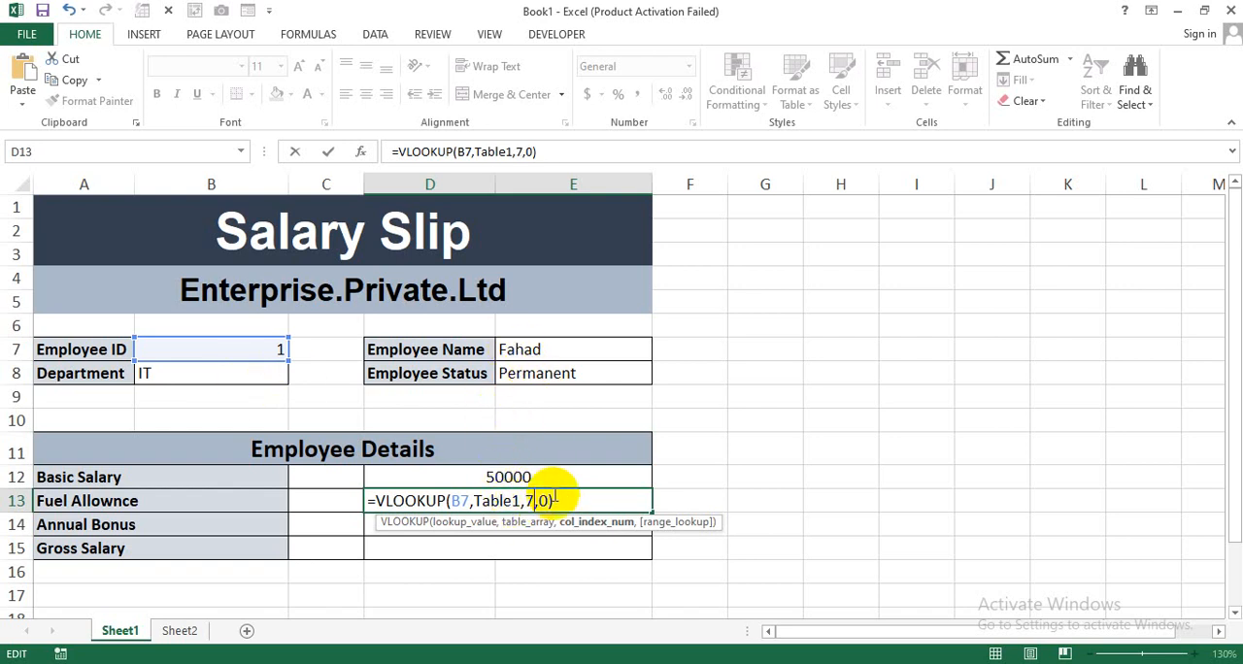
pyautogui.write('3')
pyautogui.press('Return')
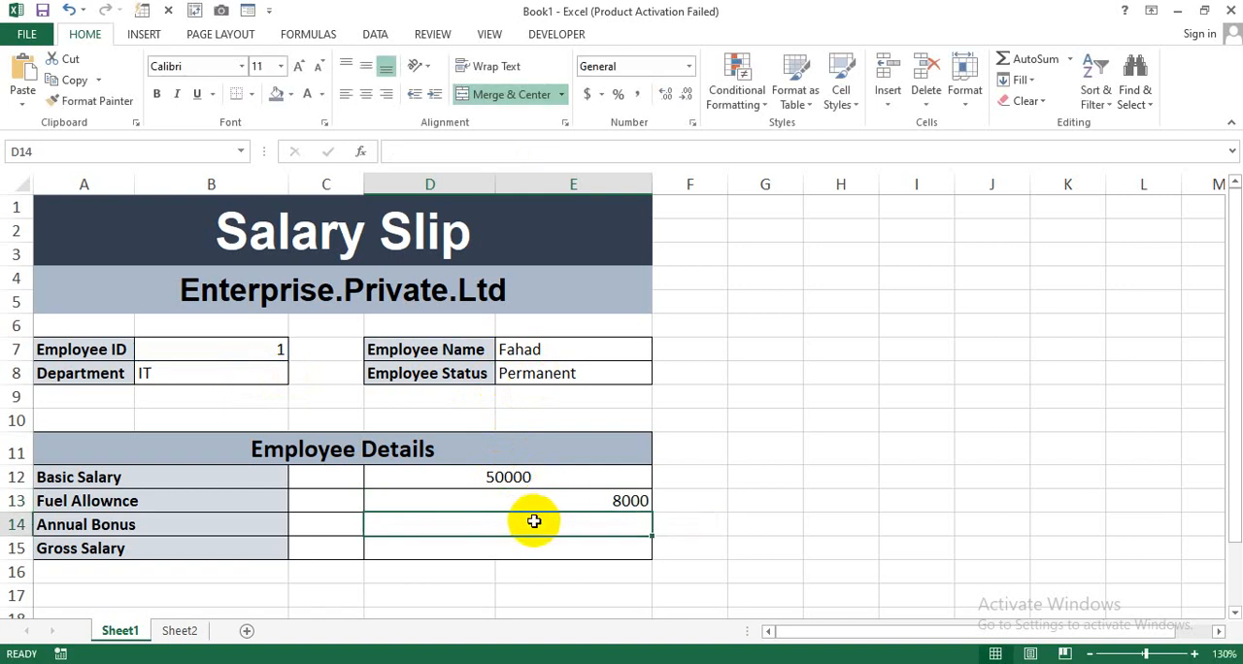
# Fill Annual Bonus cell D14 with the copied VLOOKUP on B7, changing its column index to return Table1's Annual Bonus column.
pyautogui.write('=VLOOKUP(B7,Table1,2,0)')
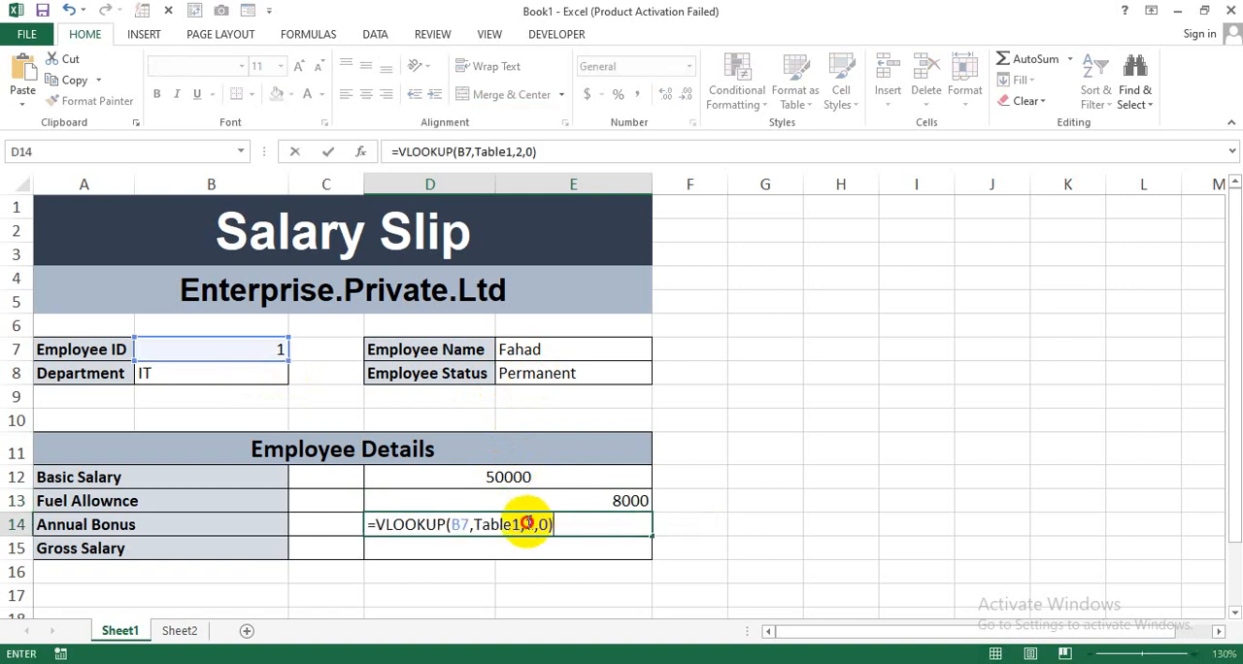
pyautogui.click(525, 524)
pyautogui.press('Return')
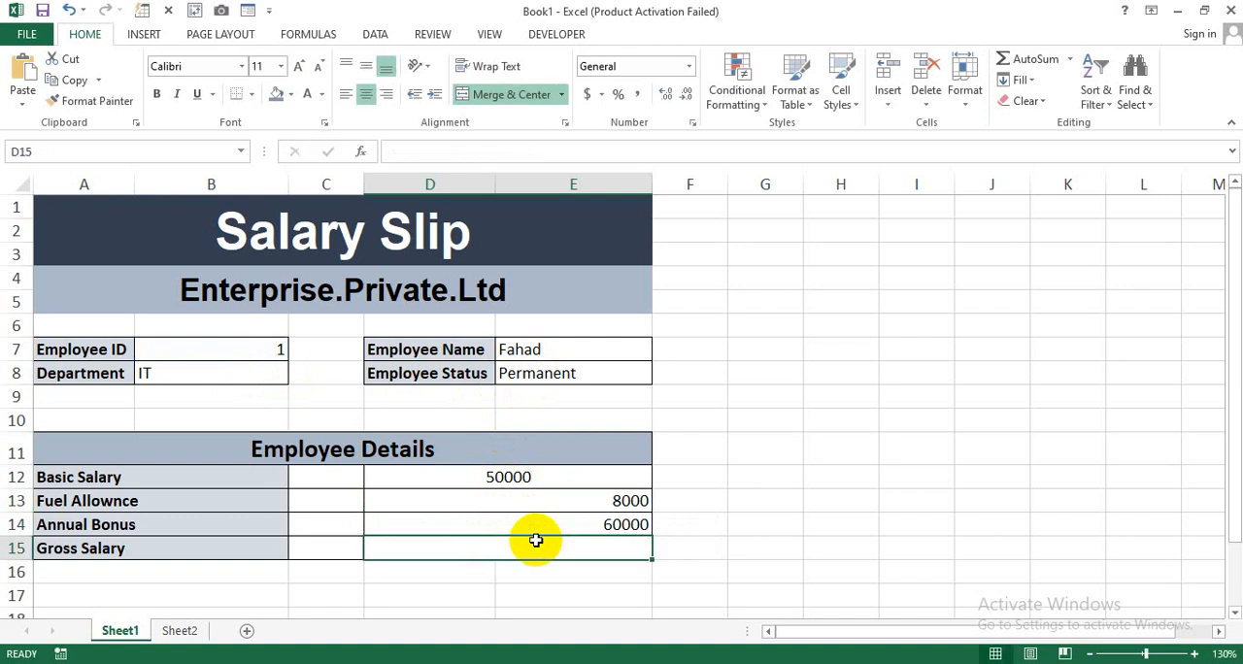
# Fill Gross Salary cell D15 with the copied formula, changed to =VLOOKUP(B7,Table1,8,0).
pyautogui.doubleClick(536, 541)
pyautogui.write('=VLOOKUP(B7,Table1,2,0)')
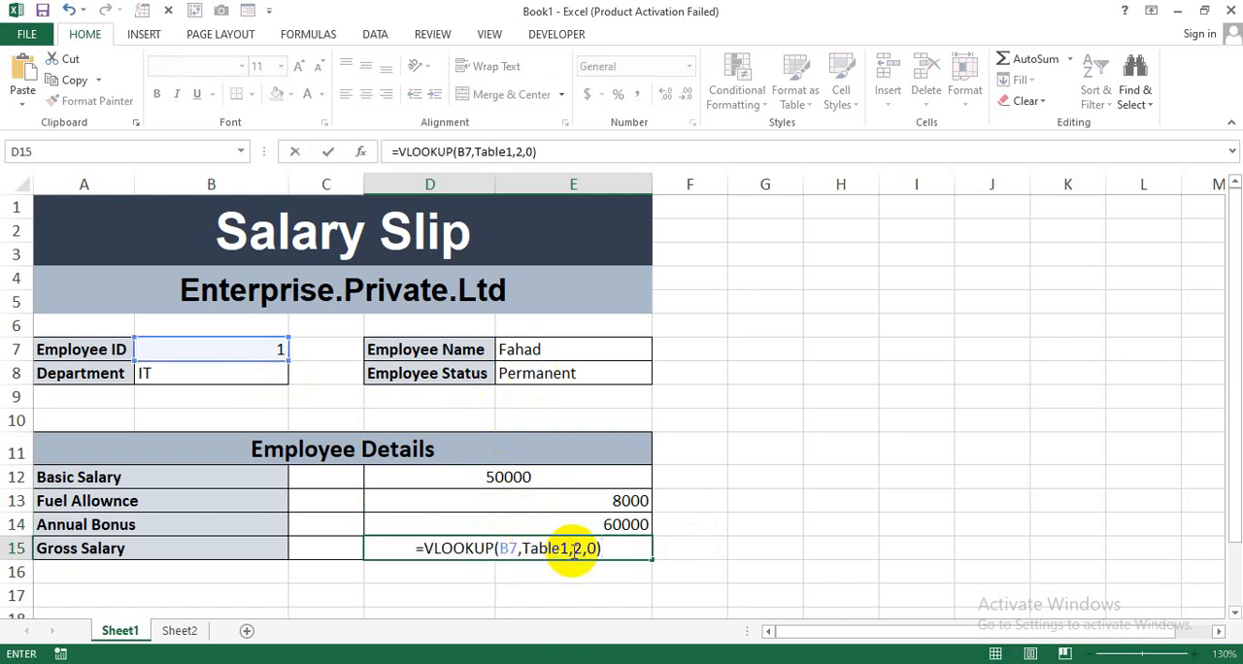
pyautogui.click(575, 549)
pyautogui.press('Delete')
pyautogui.write('8')
pyautogui.press('Return')
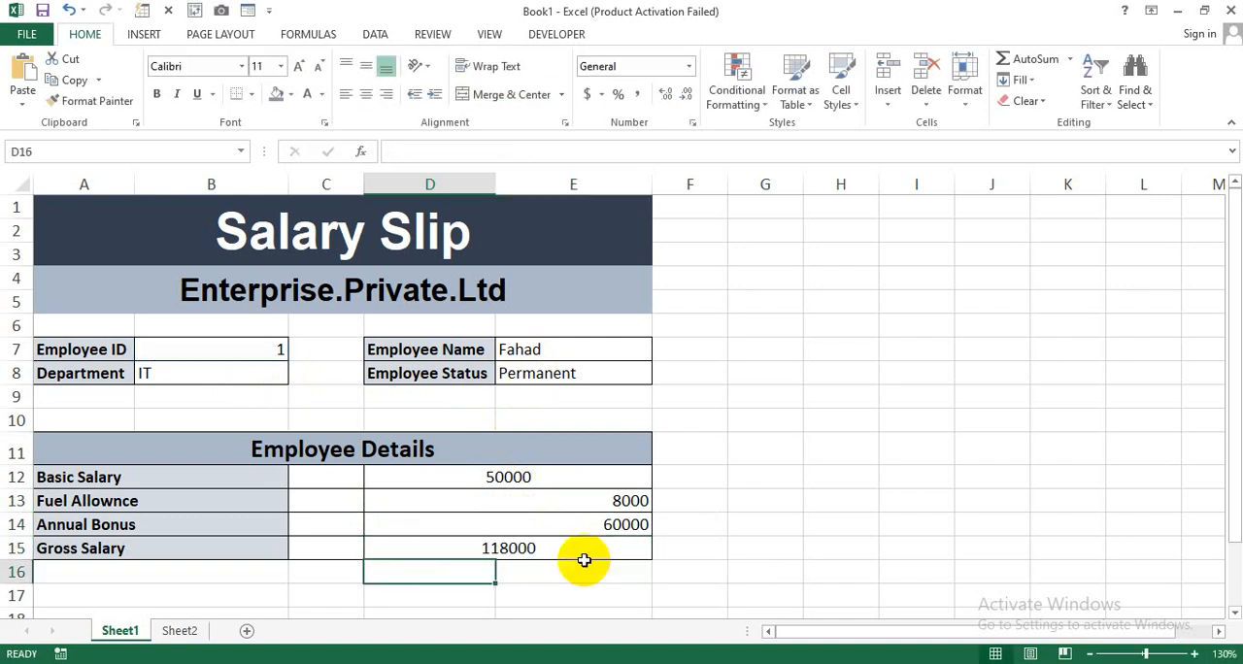
# Right-align the four amounts in D12:E15 and apply the comma number style to them.
pyautogui.moveTo(527, 477); pyautogui.dragTo(523, 551)
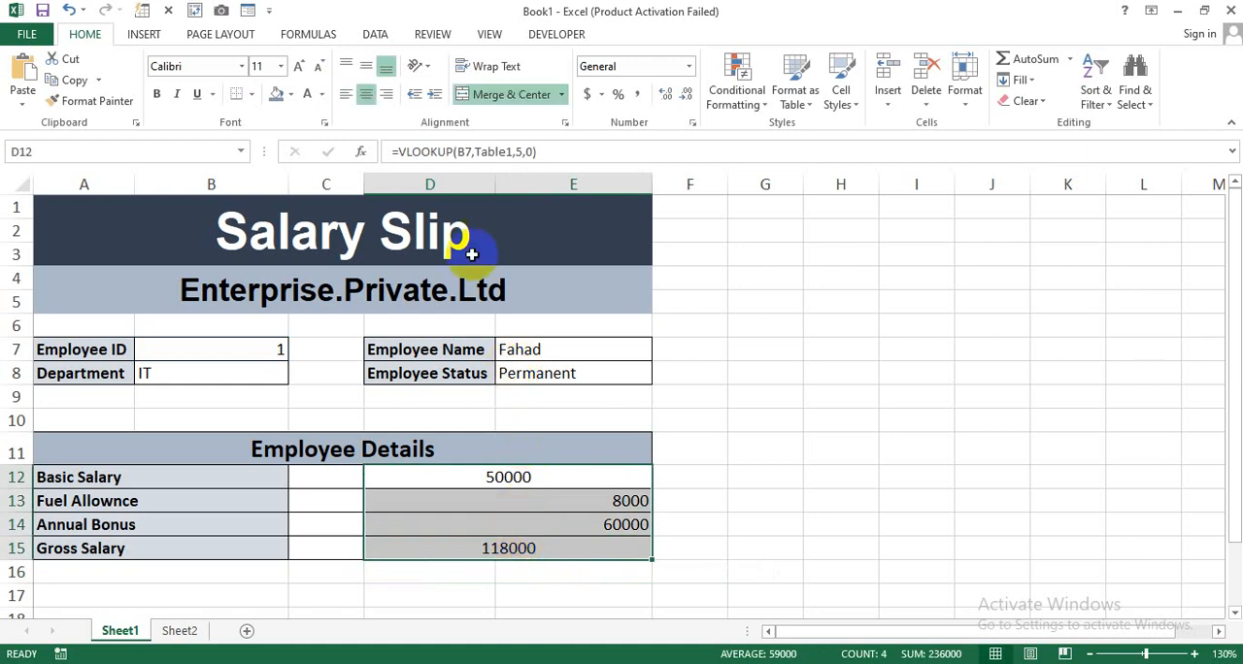
pyautogui.click(363, 97)
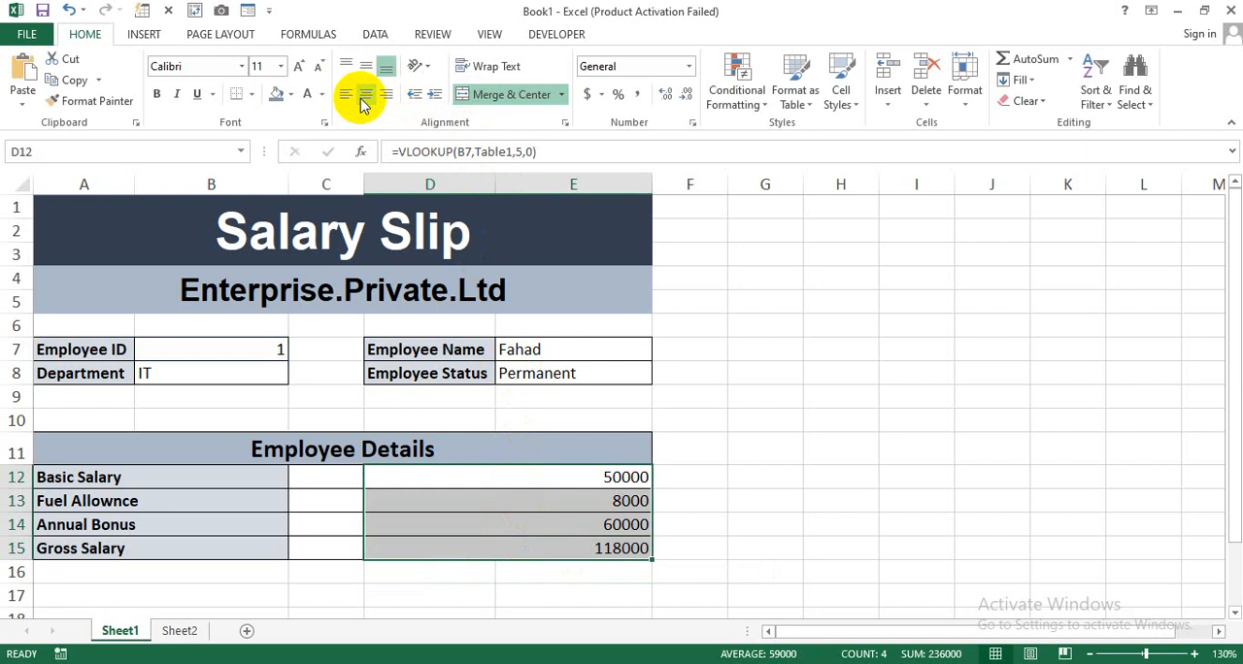
pyautogui.click(386, 97)
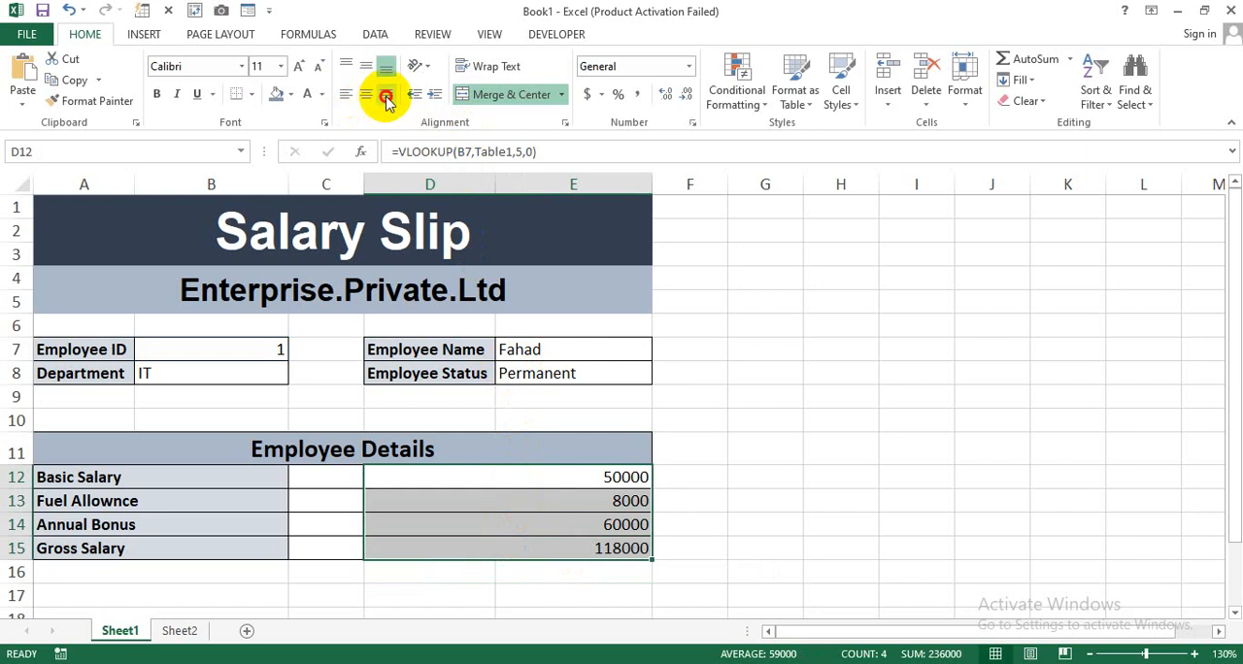
pyautogui.click(638, 94)
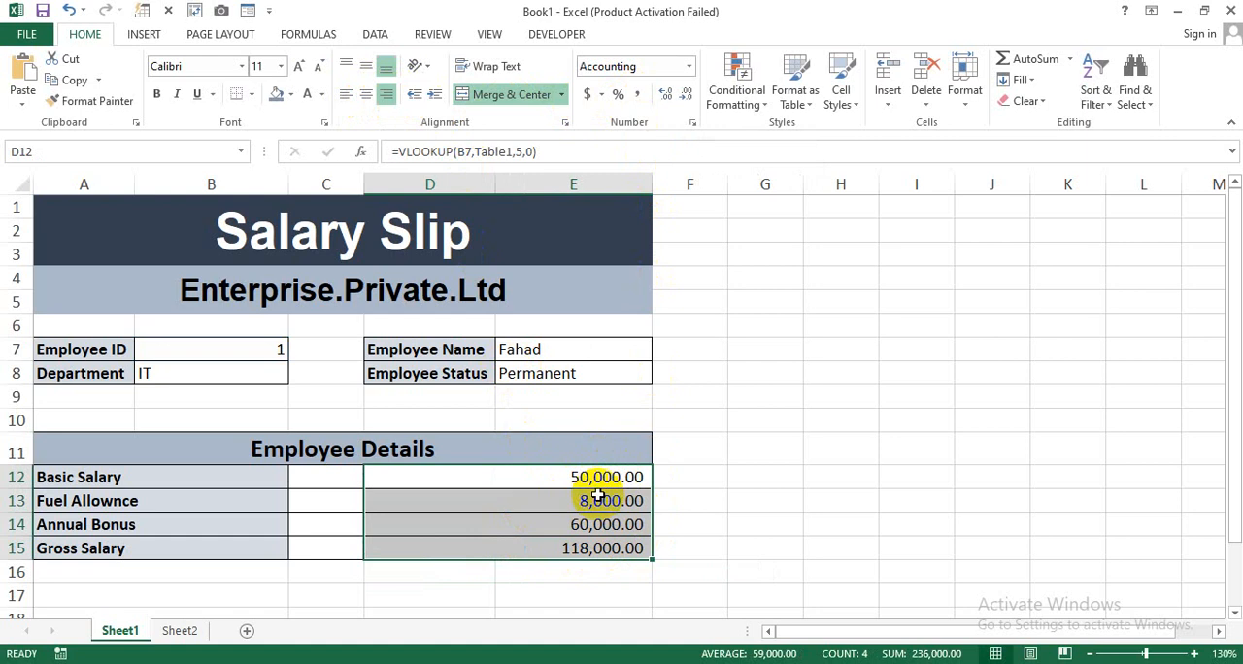
pyautogui.click(753, 499)
# Test the slip's lookups by choosing Employee ID 2 and then 3 in cell B7.
pyautogui.click(278, 350)
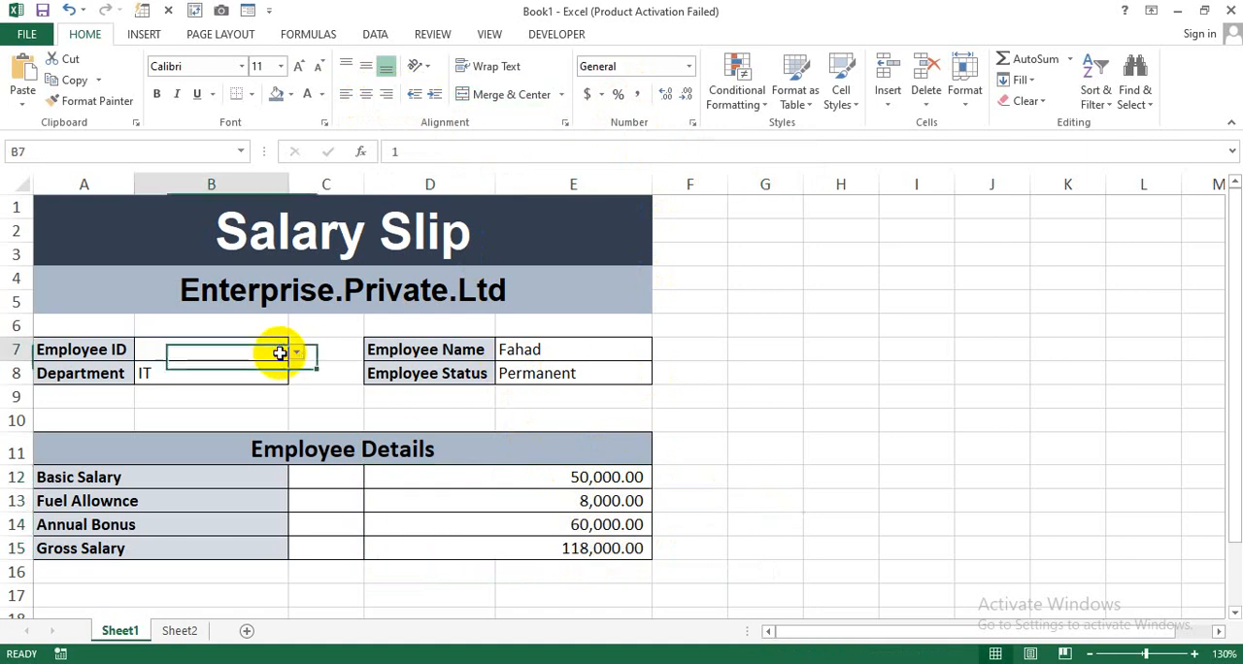
pyautogui.click(296, 350)
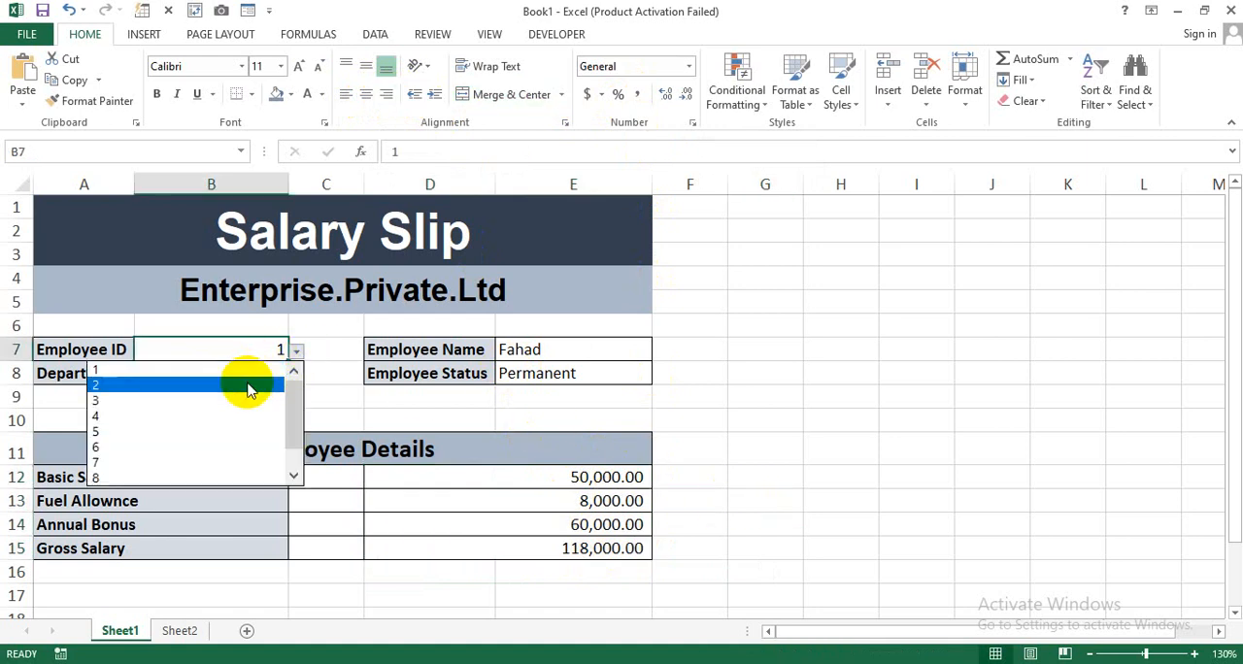
pyautogui.click(248, 388)
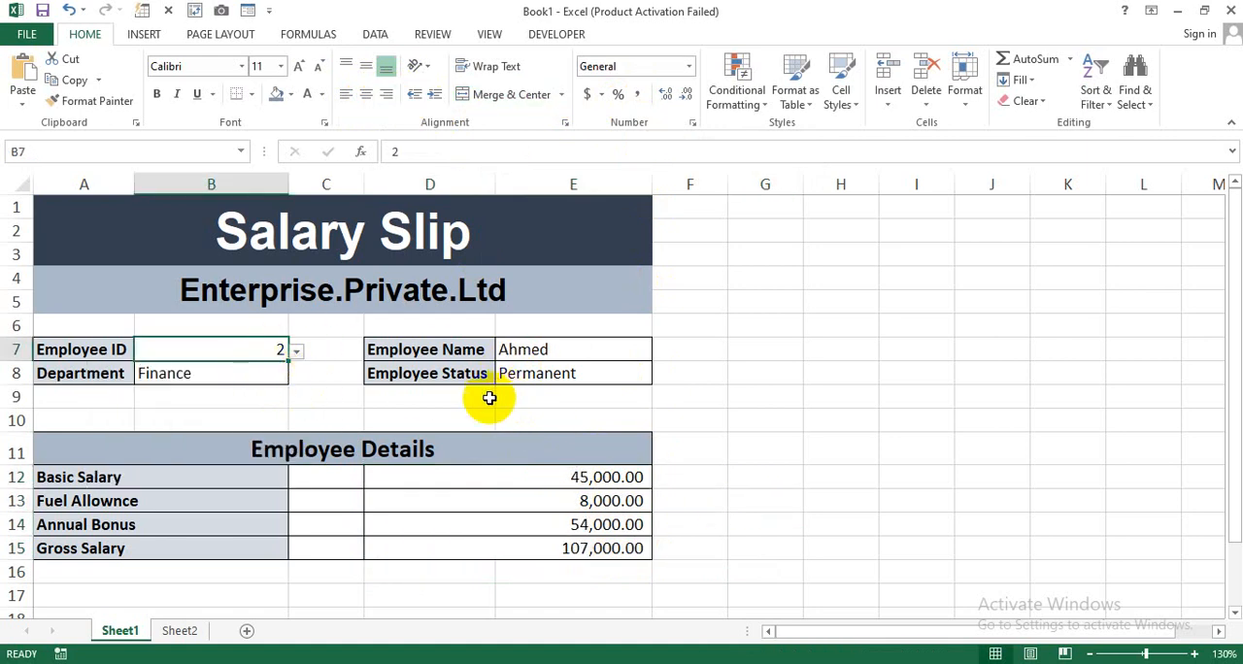
pyautogui.click(296, 351)
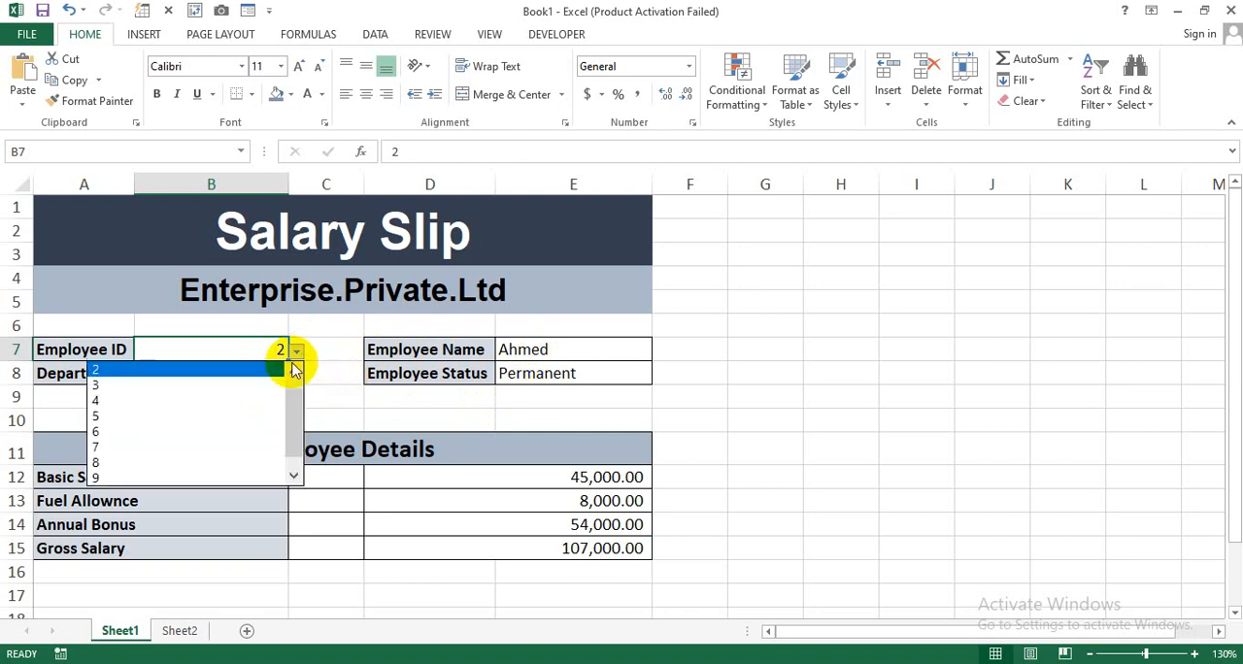
pyautogui.click(257, 384)
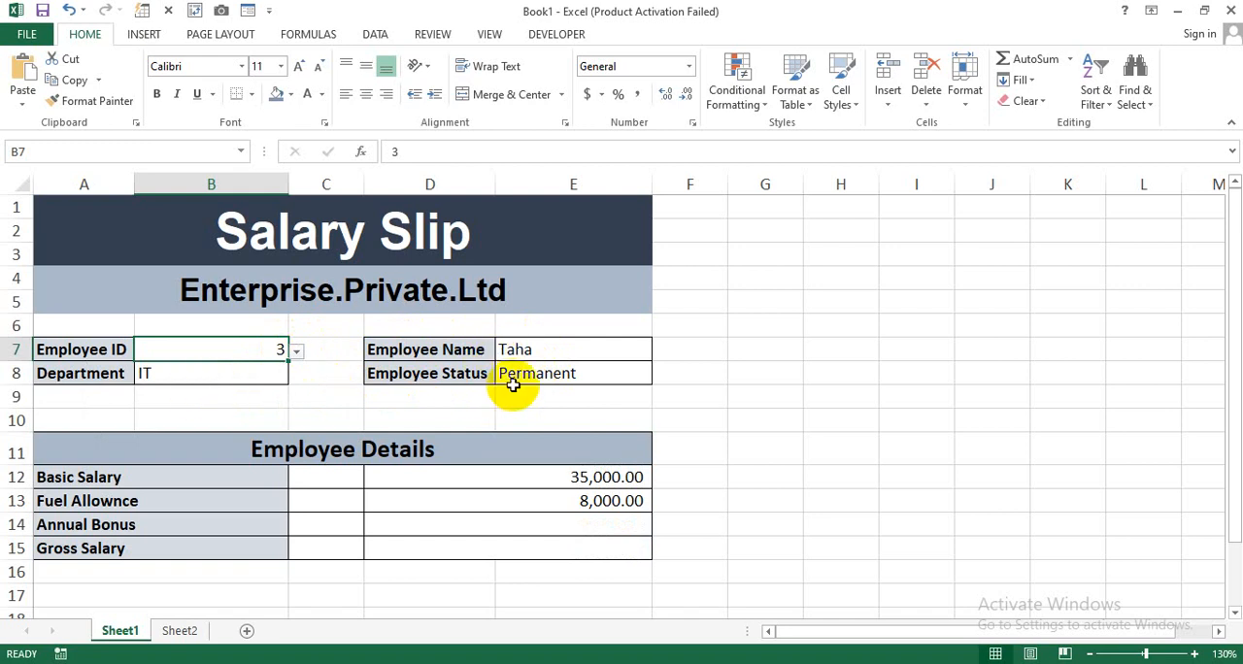
# Check the record for Employee ID 3 in Sheet2's table, then return to the salary slip on Sheet1.
pyautogui.click(177, 631)
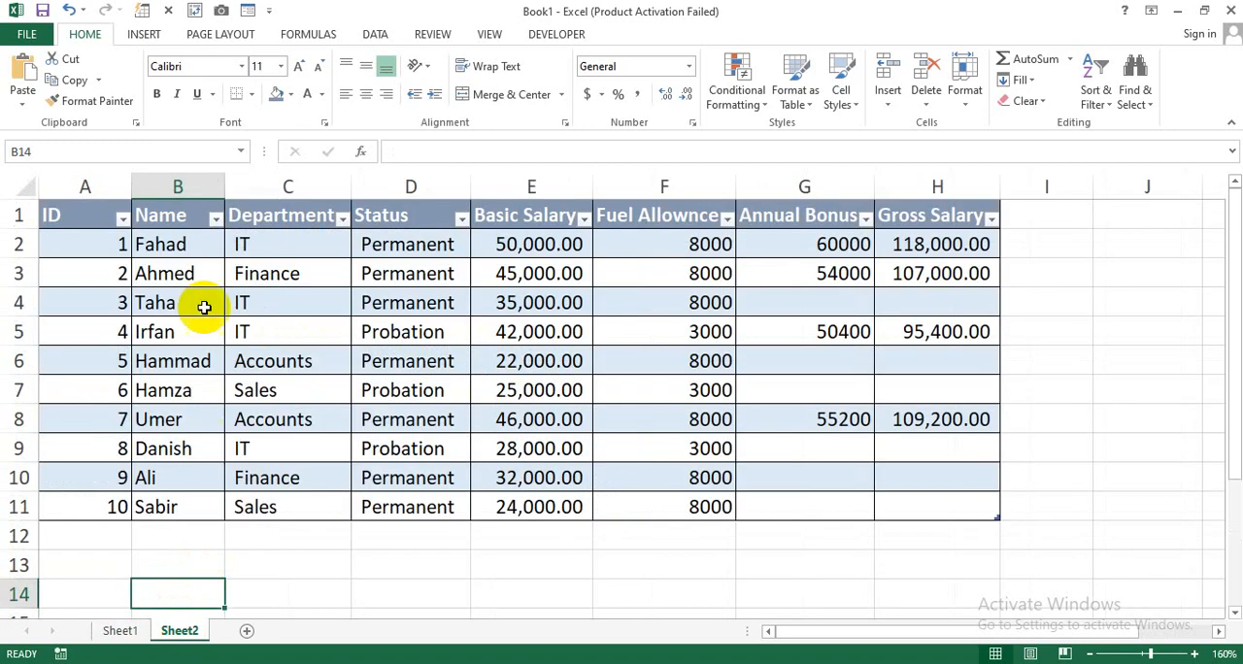
pyautogui.moveTo(111, 304); pyautogui.dragTo(383, 310)
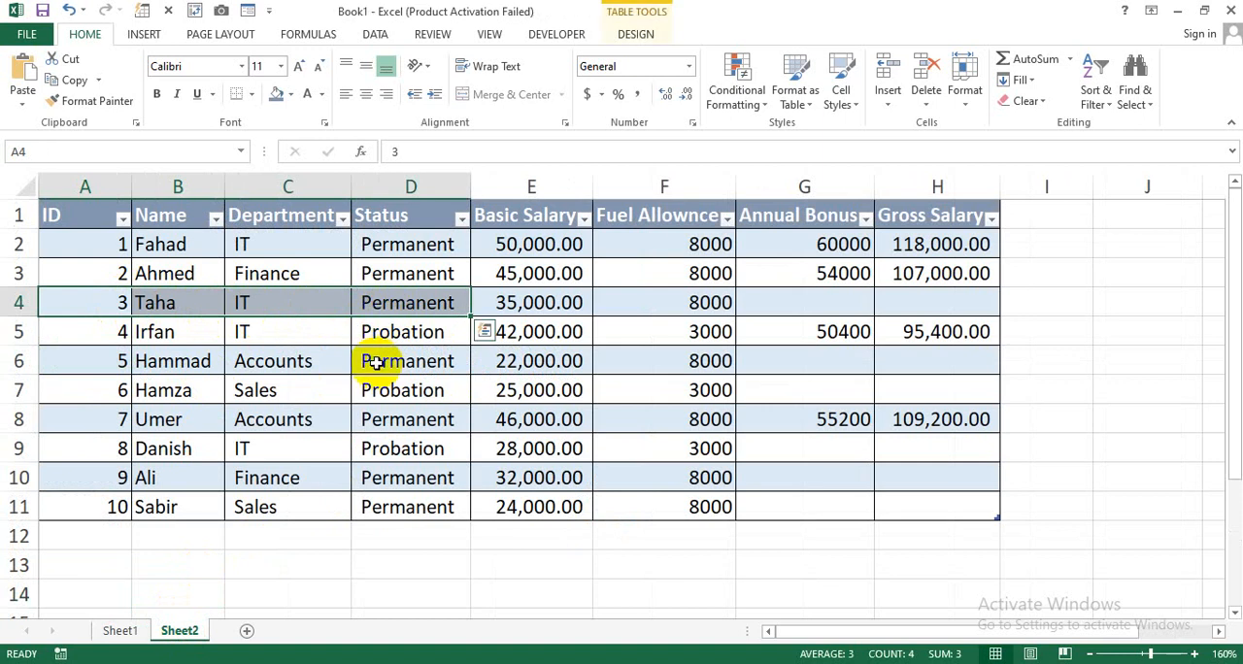
pyautogui.click(120, 630)
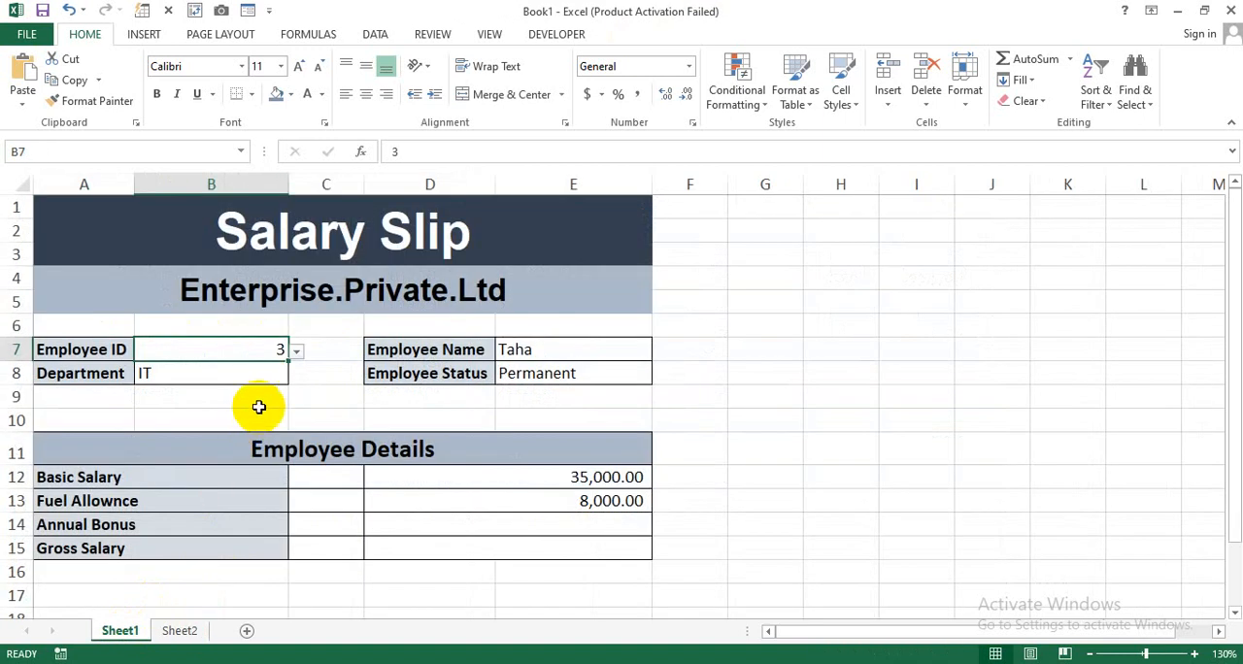
# Test the slip with further employees by choosing Employee ID 6 and then 7 in cell B7.
pyautogui.click(256, 400)
pyautogui.click(282, 351)
pyautogui.click(297, 352)
pyautogui.click(247, 416)
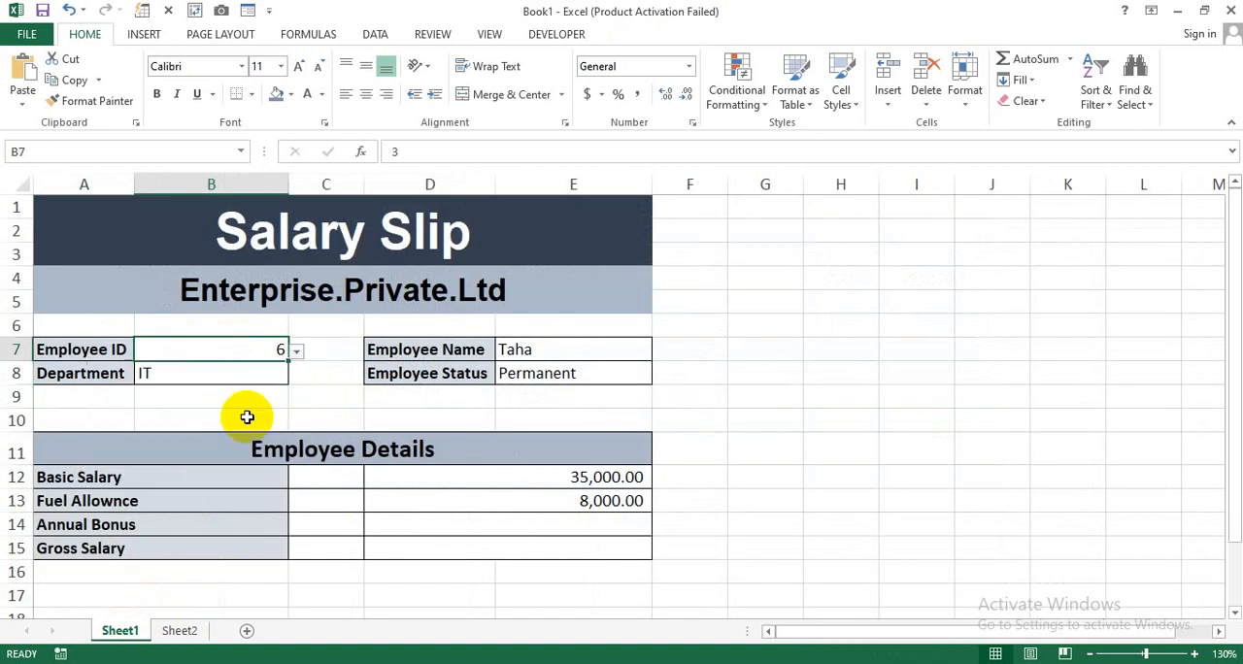
pyautogui.click(297, 351)
pyautogui.click(244, 402)
pyautogui.click(319, 382)
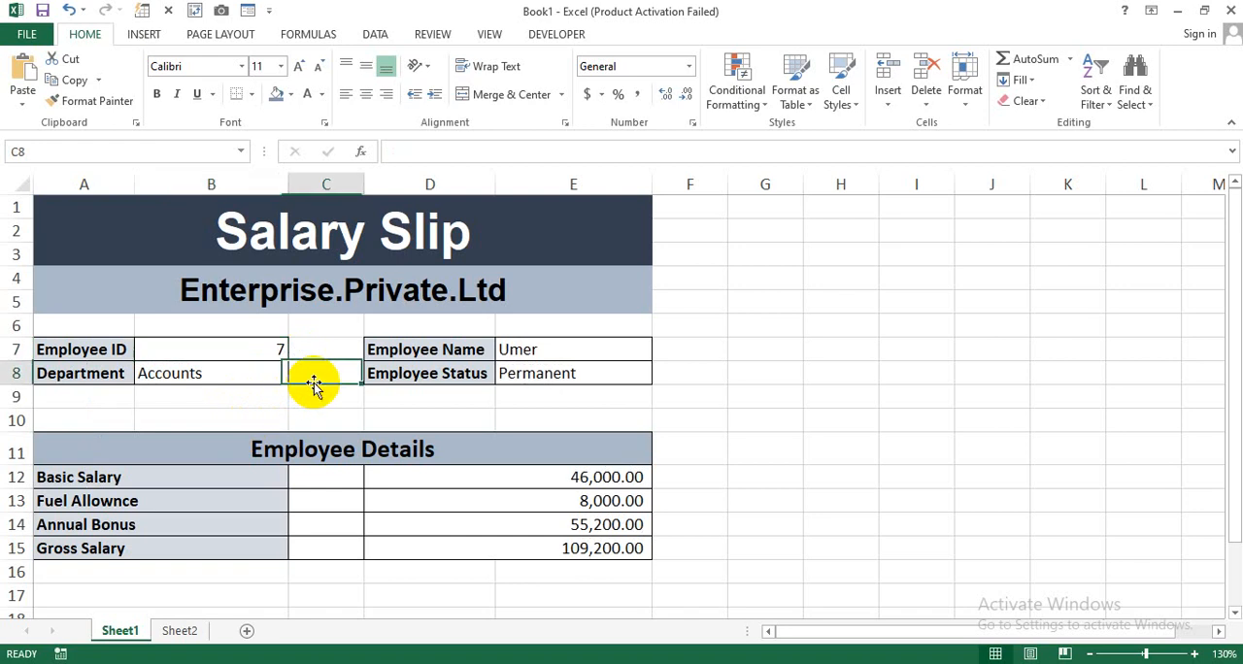
# Set the Employee ID in cell B7 back to 1.
pyautogui.click(275, 352)
pyautogui.click(297, 352)
pyautogui.scroll(2, 291, 389)
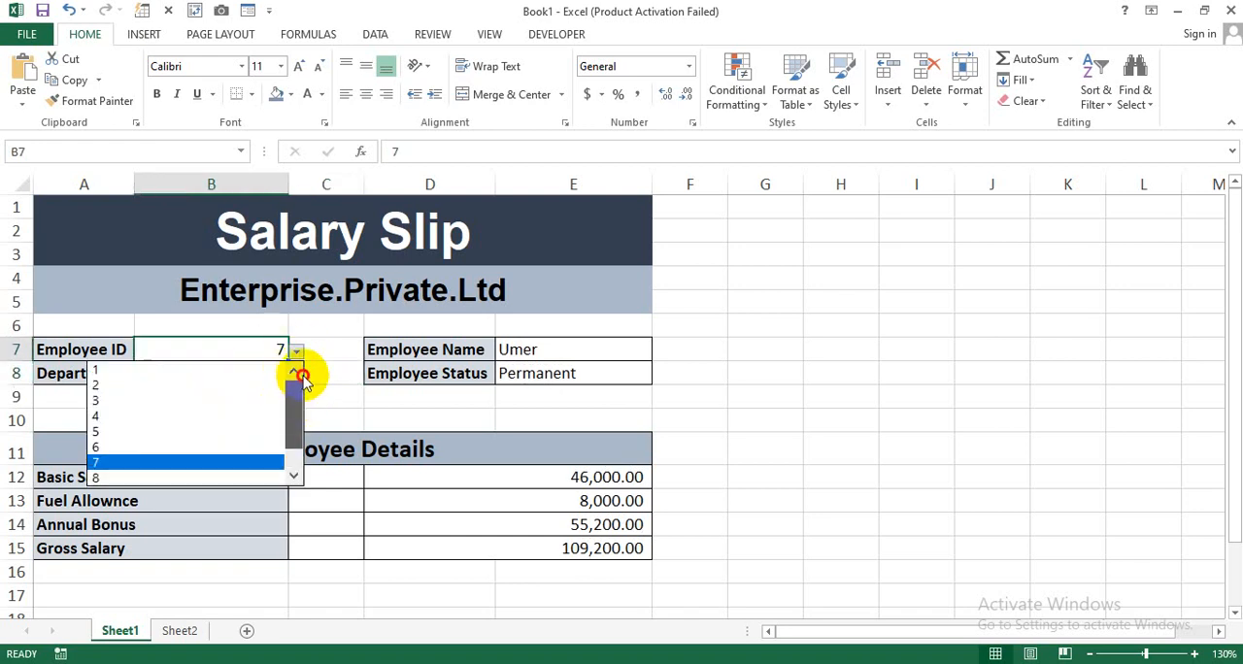
pyautogui.click(209, 379)
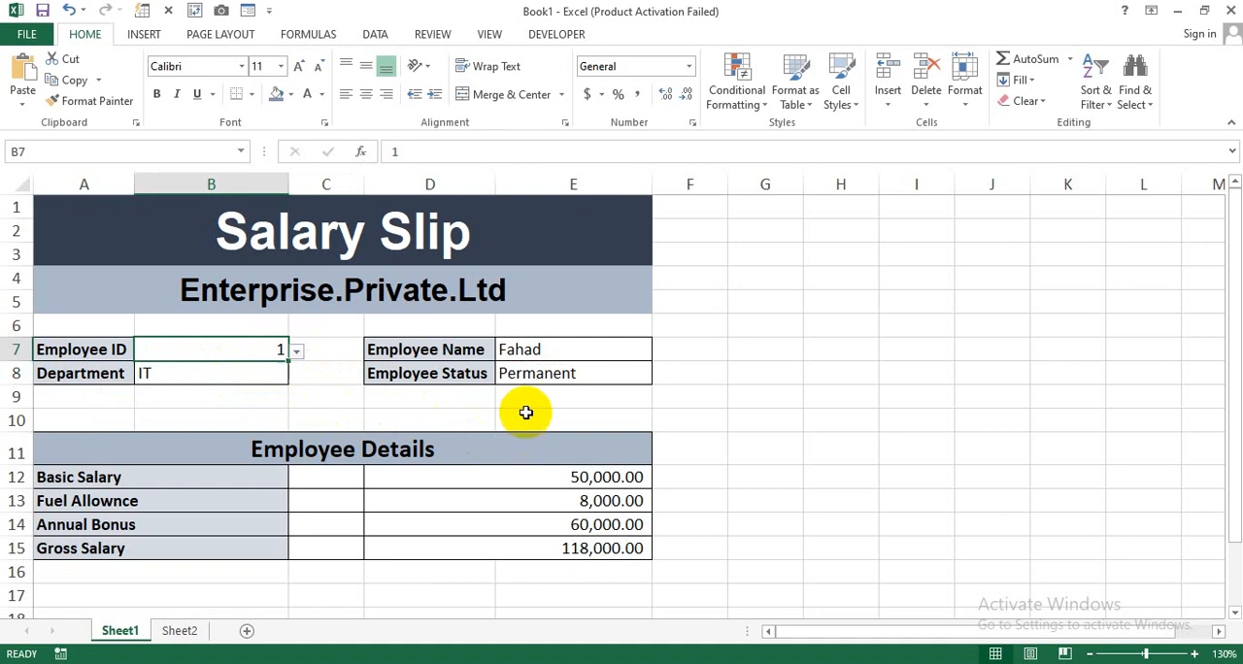
pyautogui.click(708, 422)
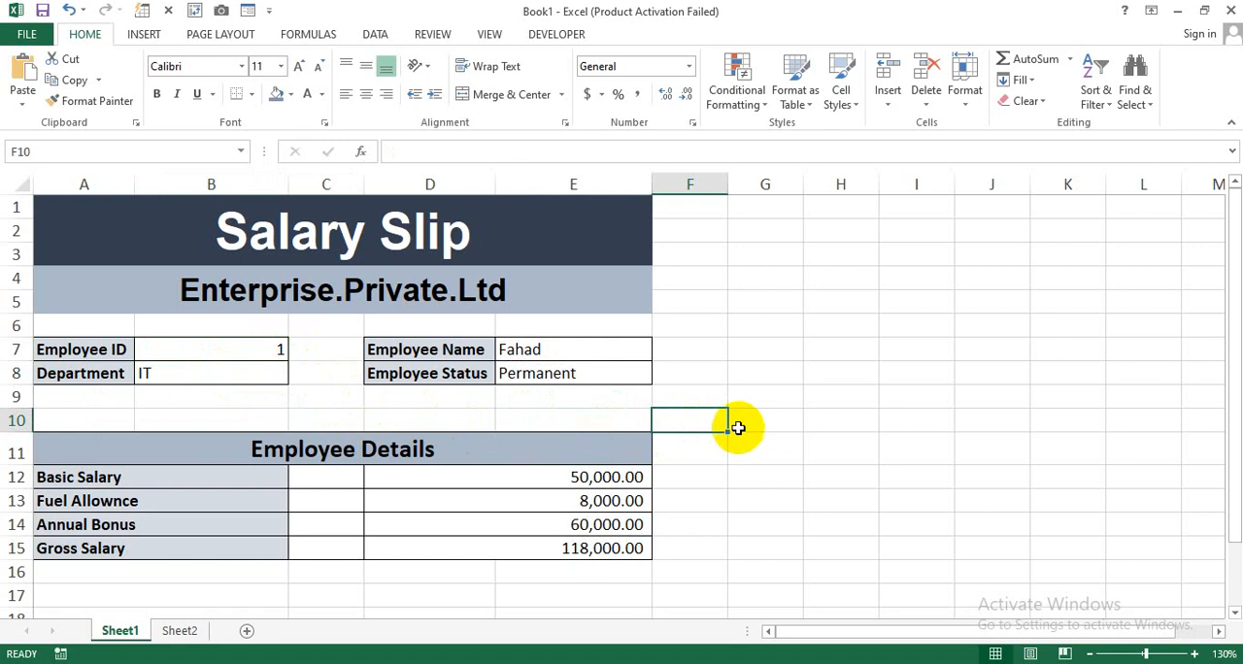
# Try to fill the salary slip block, including two blank rows (A1:E17), into the rows below it.
pyautogui.keyDown('ctrl'); pyautogui.scroll(-3, 738, 429); pyautogui.keyUp('ctrl')
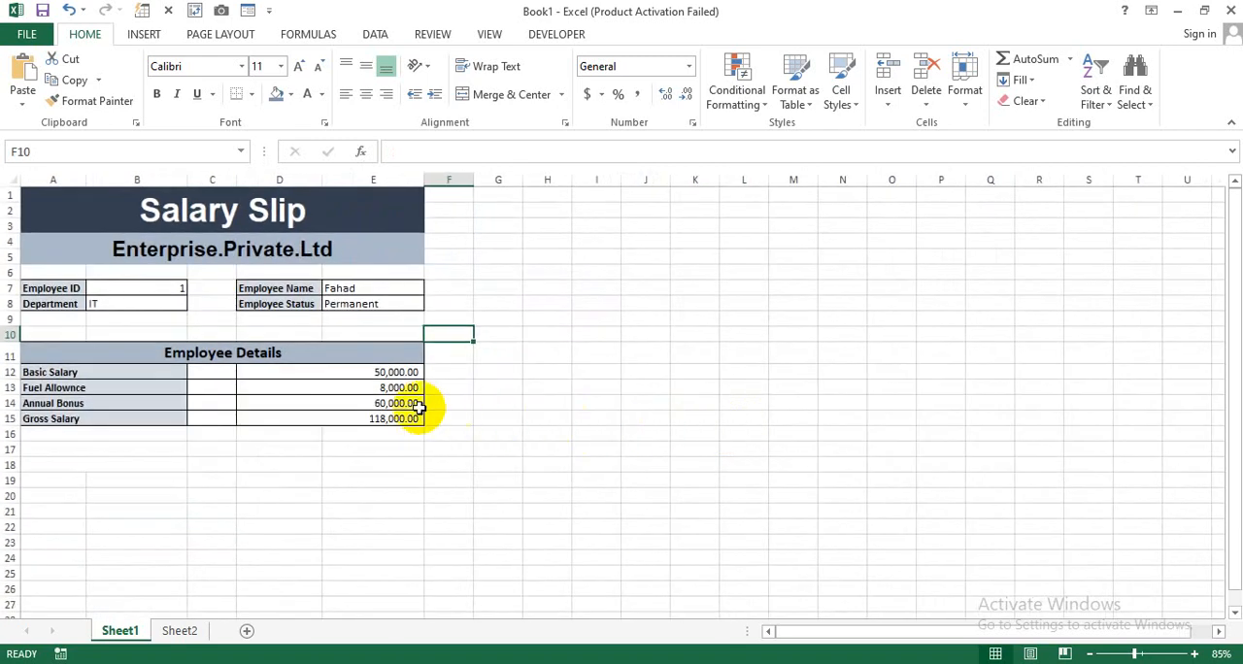
pyautogui.click(75, 209)
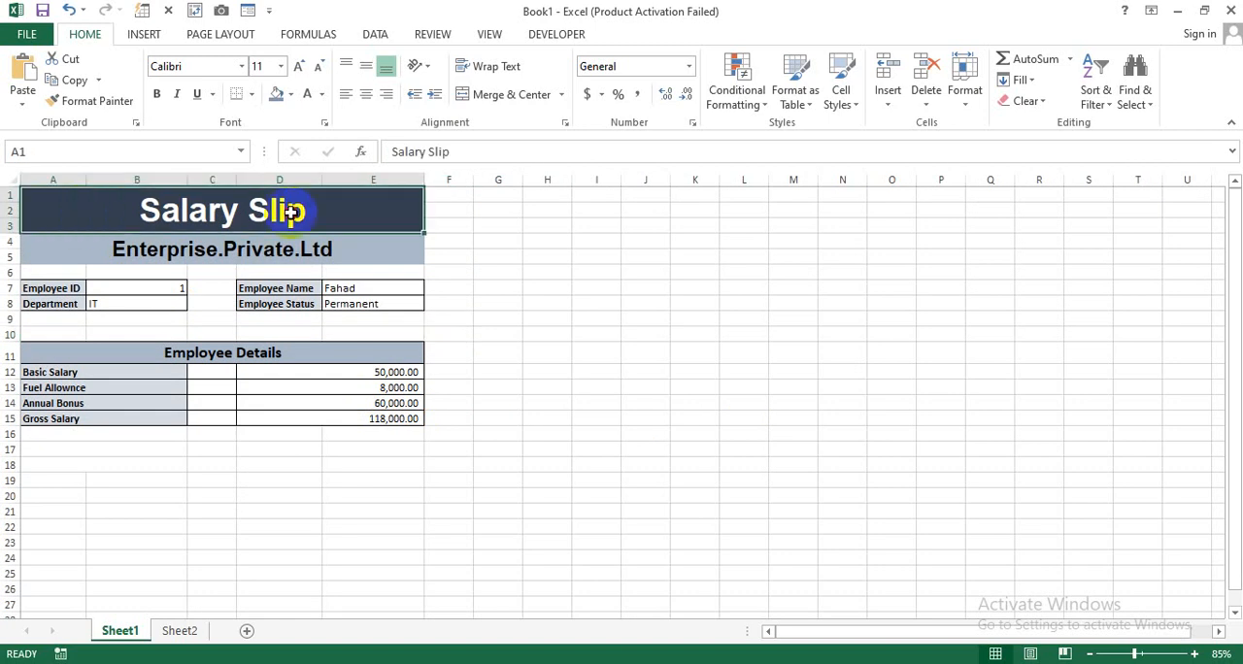
pyautogui.moveTo(290, 213); pyautogui.dragTo(321, 448)
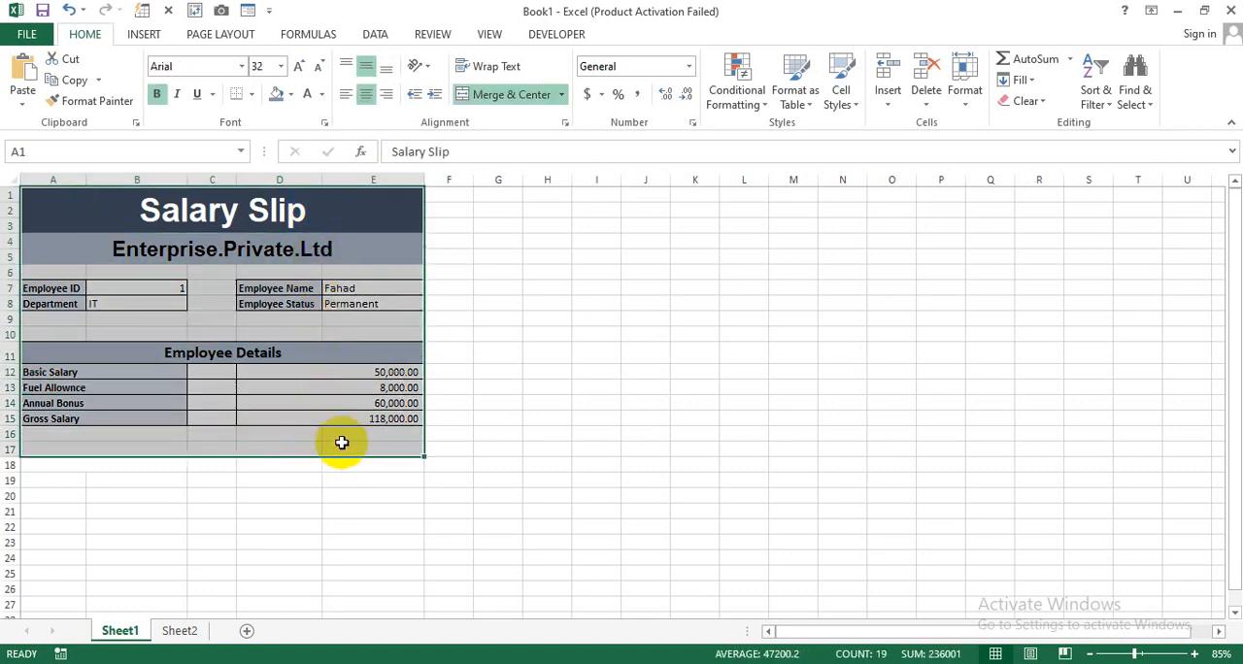
pyautogui.moveTo(424, 457); pyautogui.dragTo(421, 530)
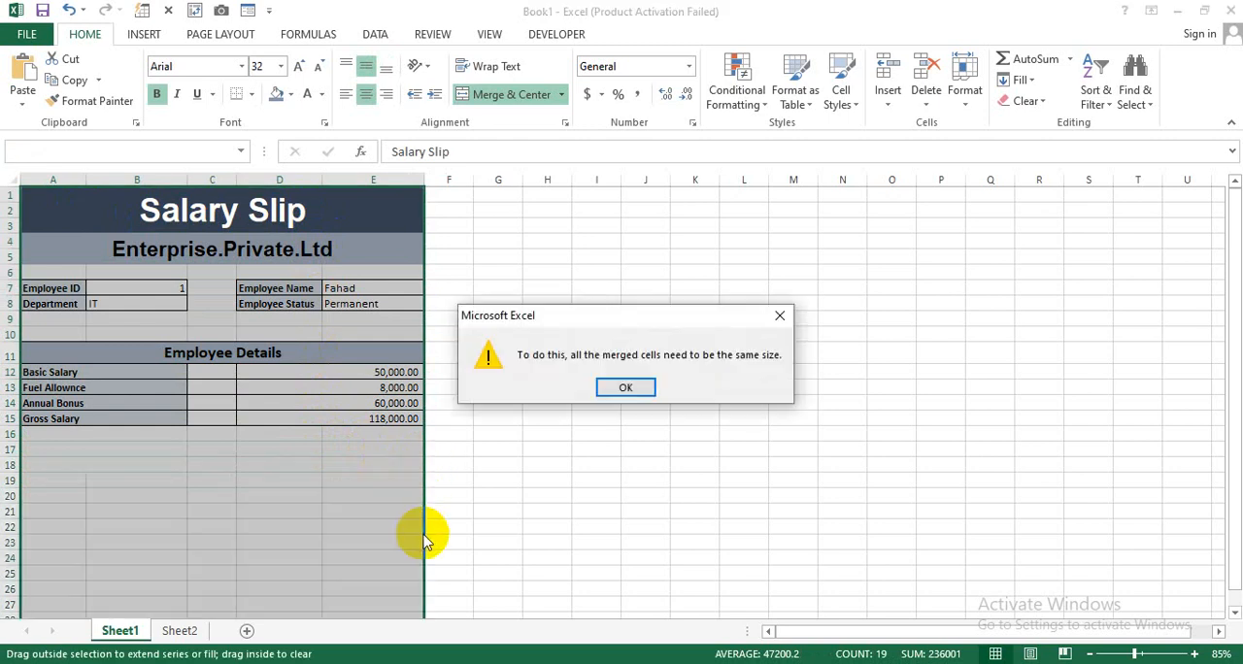
pyautogui.click(623, 387)
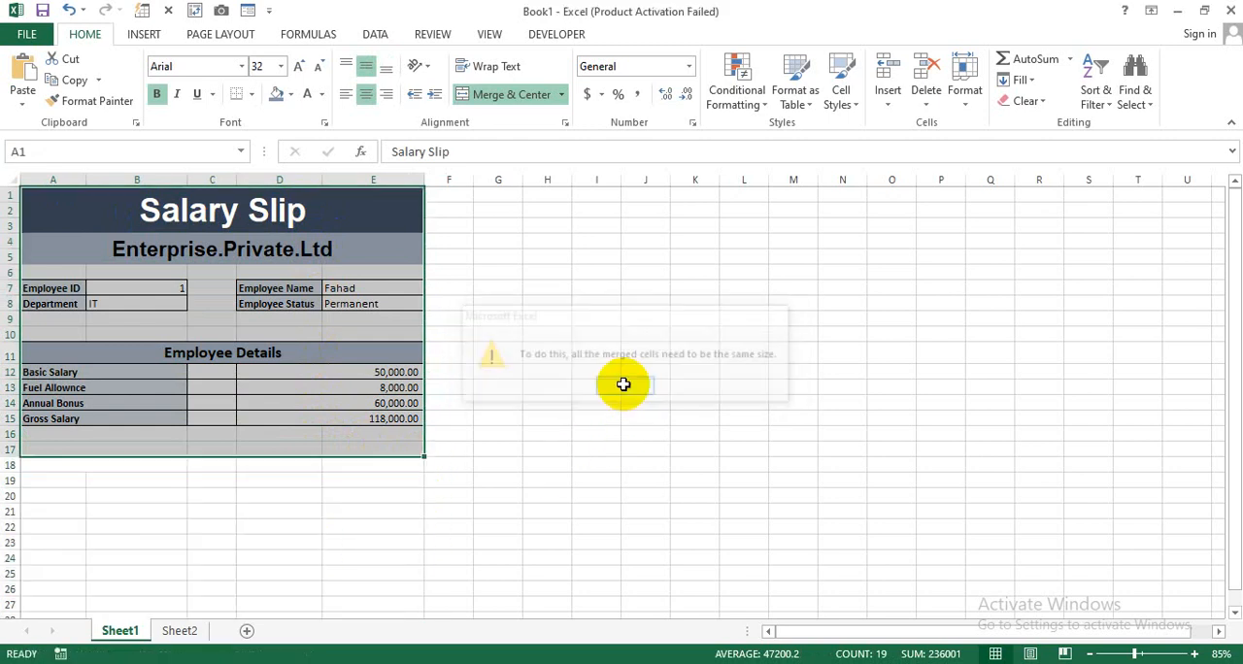
pyautogui.click(413, 463)
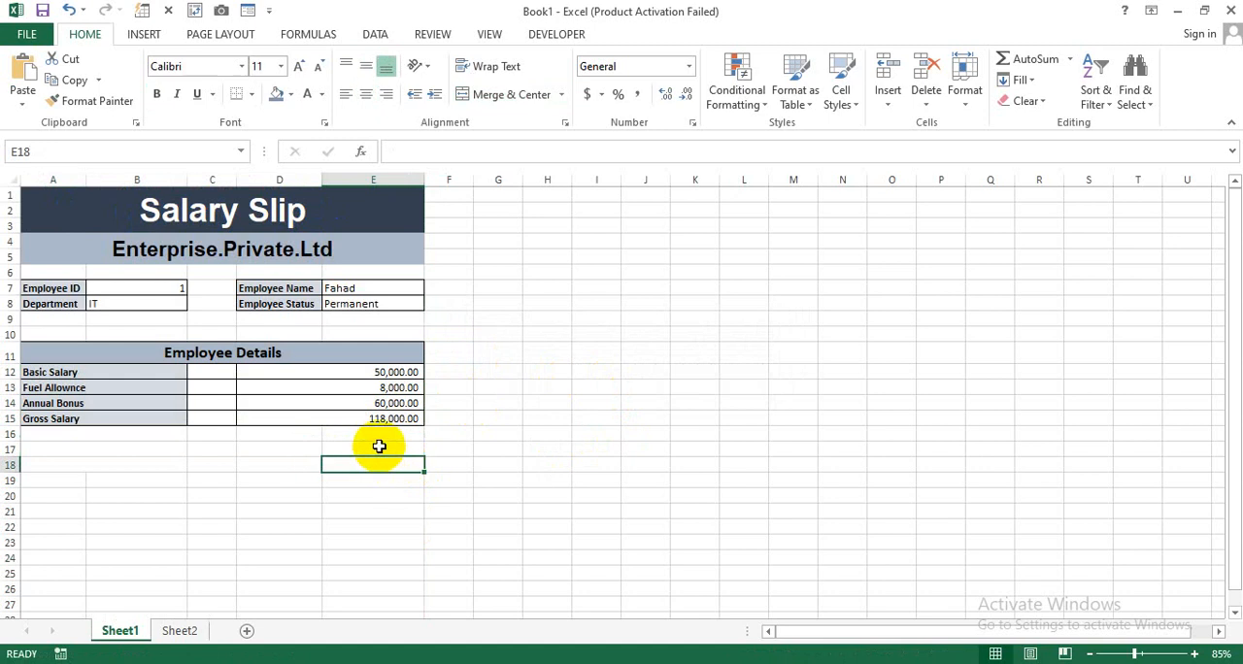
pyautogui.scroll(2, 381, 446)
pyautogui.click(444, 450)
pyautogui.scroll(2, 424, 435)
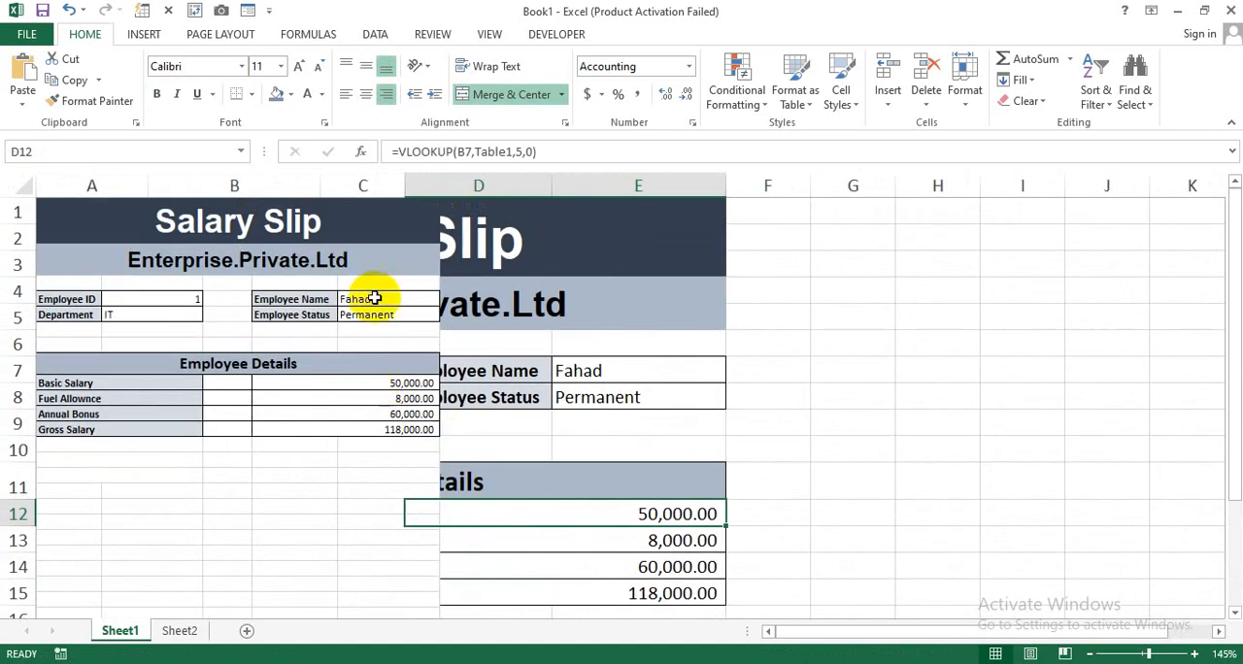
pyautogui.scroll(-5, 449, 381)
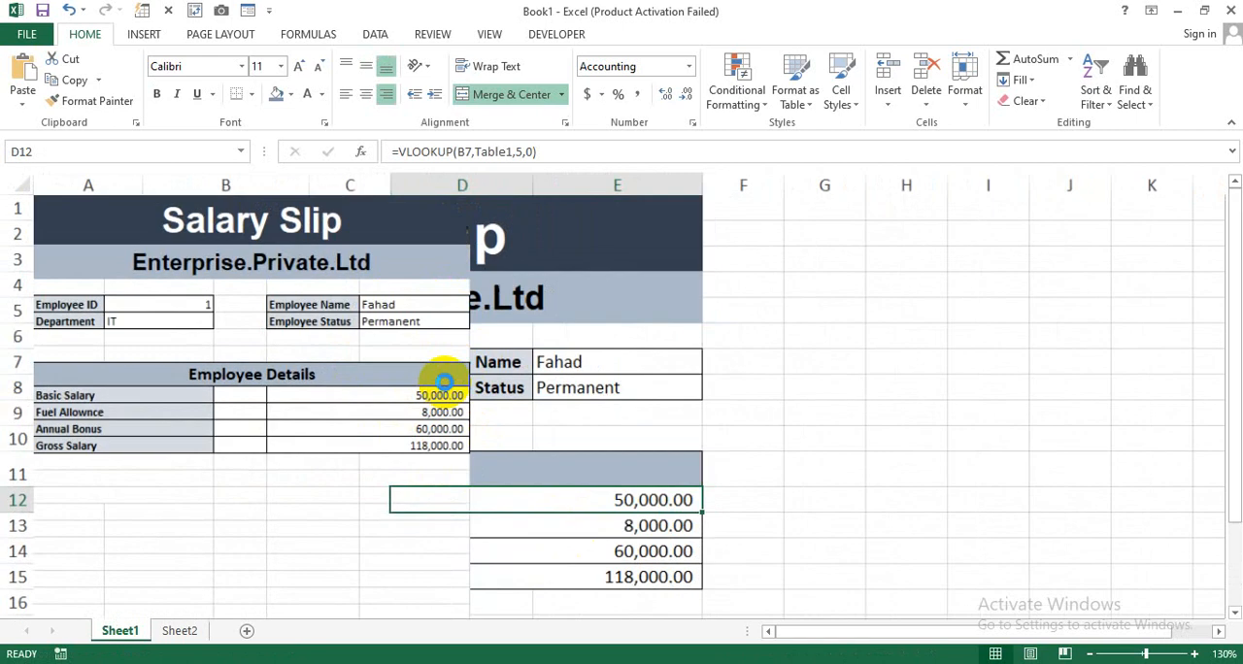
pyautogui.scroll(2, 443, 386)
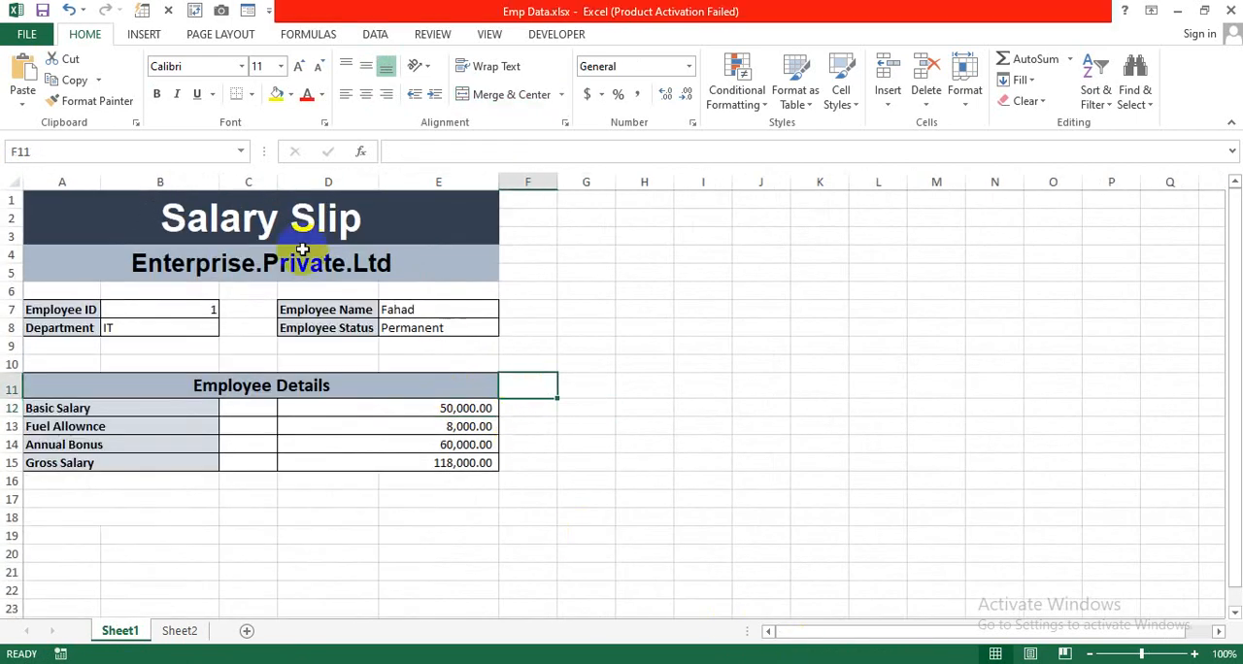
# Try again to extend the slip range A1:E17 down the sheet with the fill handle in Emp Data.xlsx.
pyautogui.moveTo(139, 214); pyautogui.dragTo(316, 499)
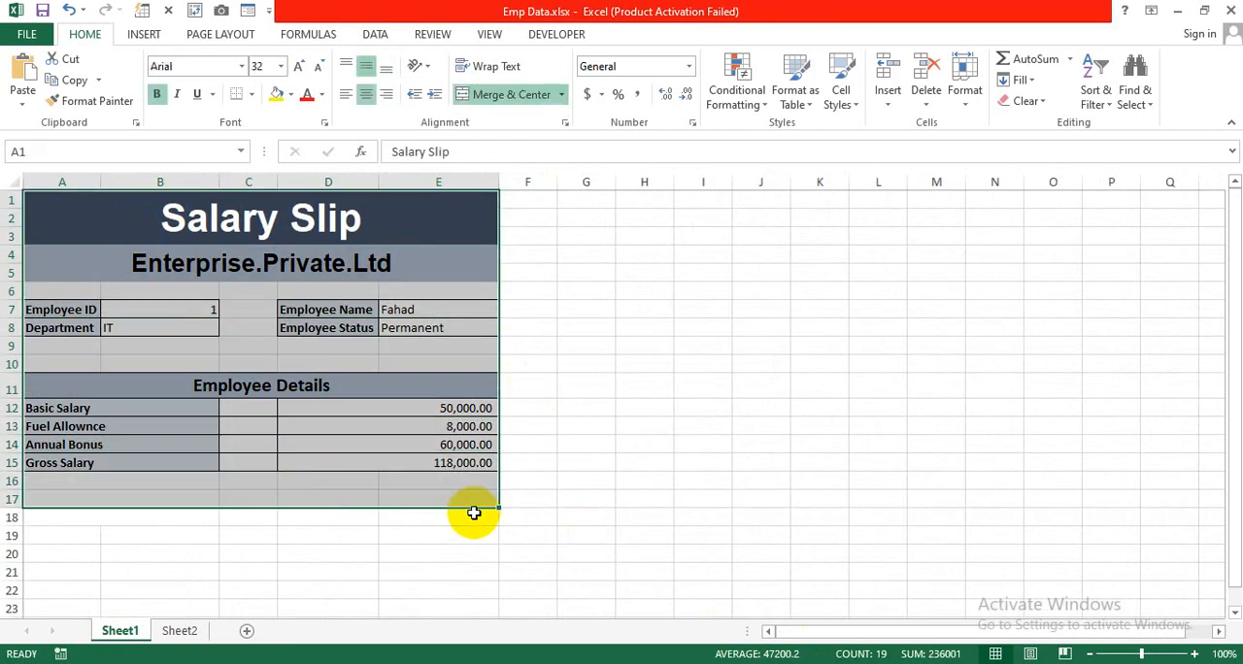
pyautogui.moveTo(498, 506); pyautogui.dragTo(505, 564)
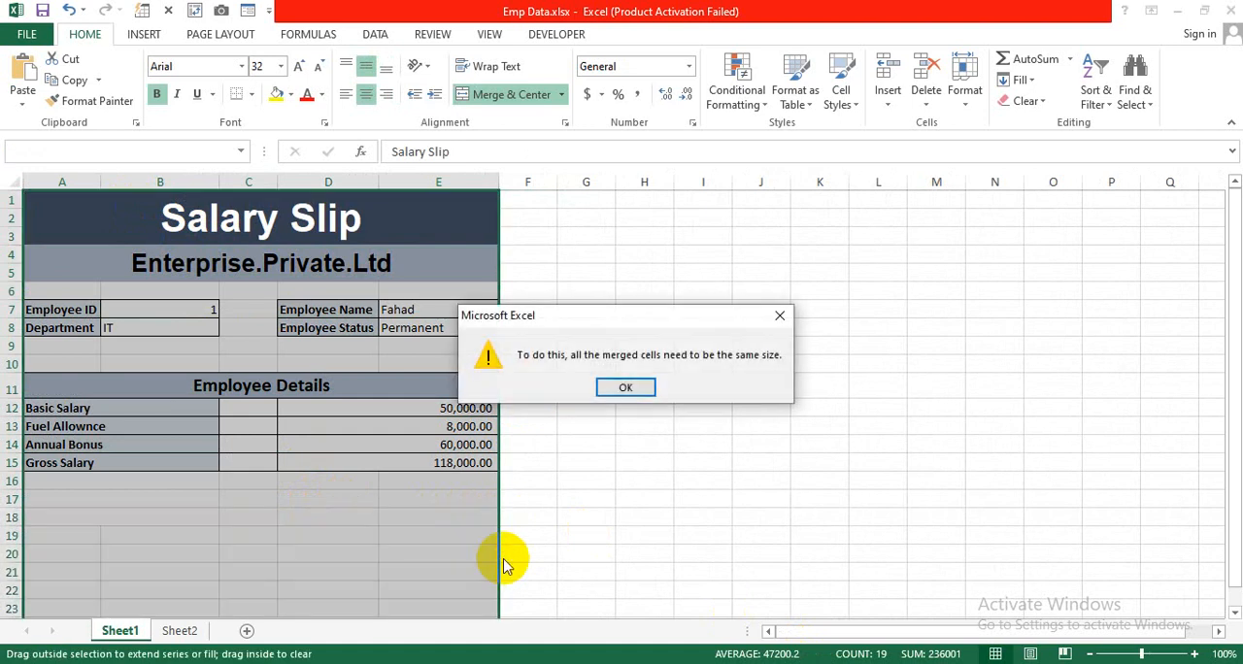
pyautogui.click(603, 391)
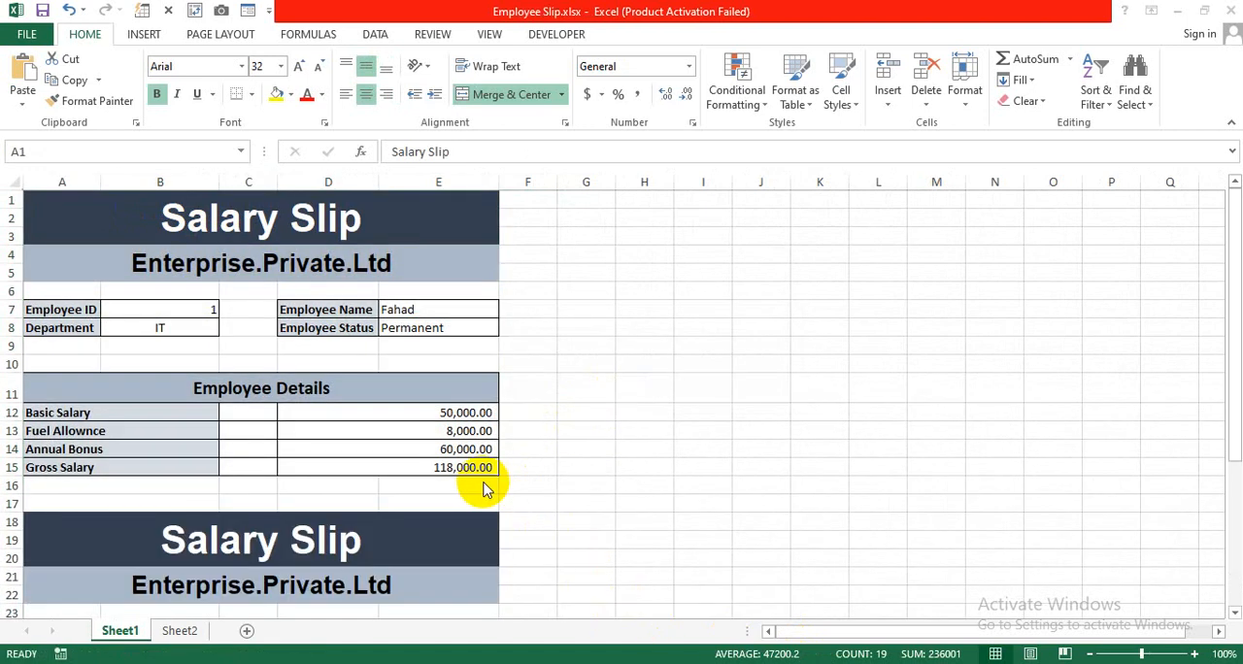
pyautogui.click(482, 486)
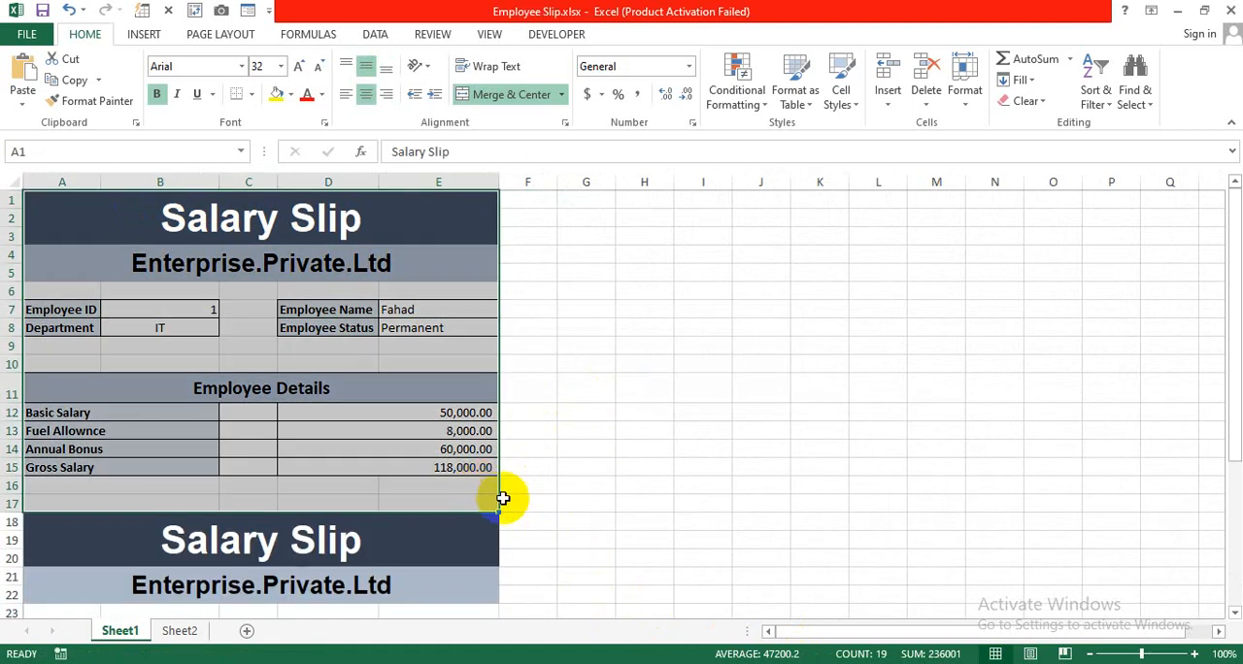
# Review the salary slips stacked one below the other on Sheet1 of Employee Slip.xlsx.
pyautogui.scroll(-2, 503, 498)
pyautogui.scroll(-2, 513, 464)
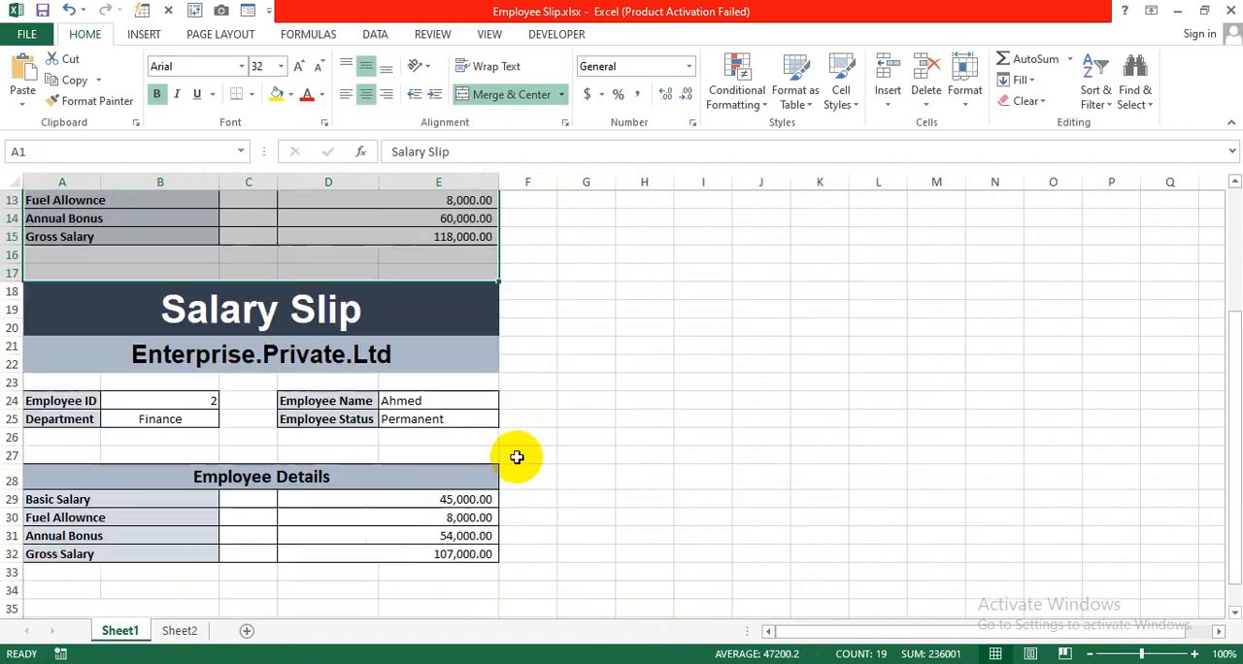
pyautogui.scroll(4, 512, 453)
pyautogui.click(530, 449)
pyautogui.scroll(-1, 468, 427)
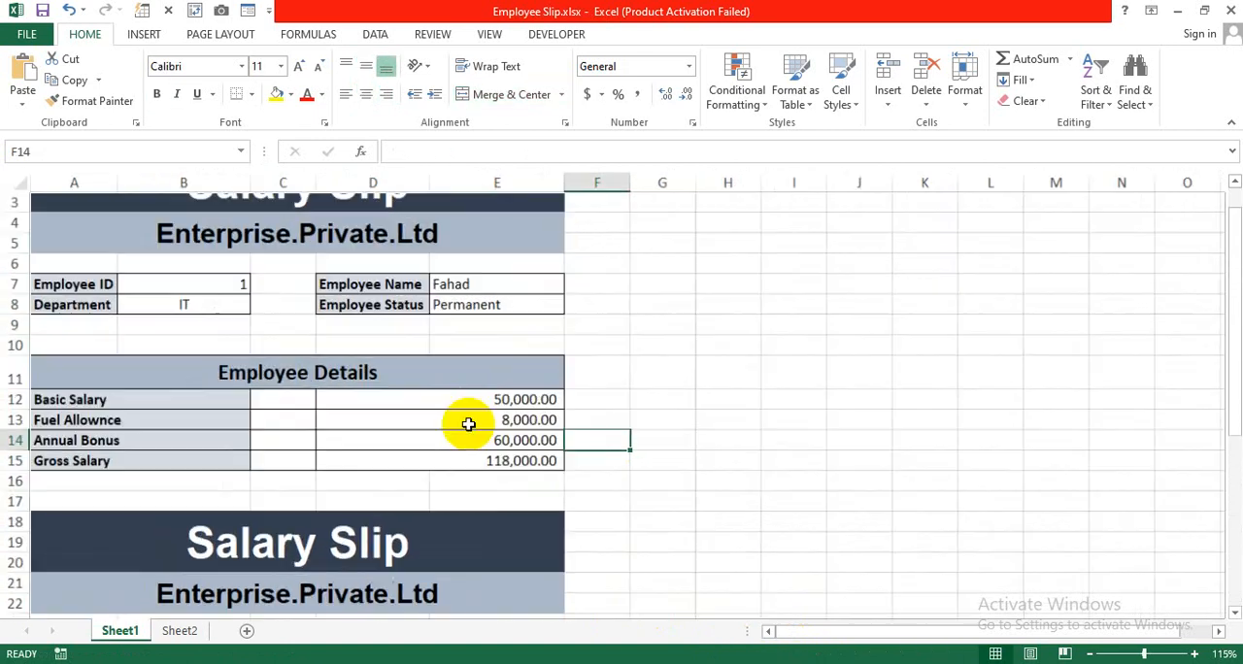
pyautogui.scroll(1, 468, 427)
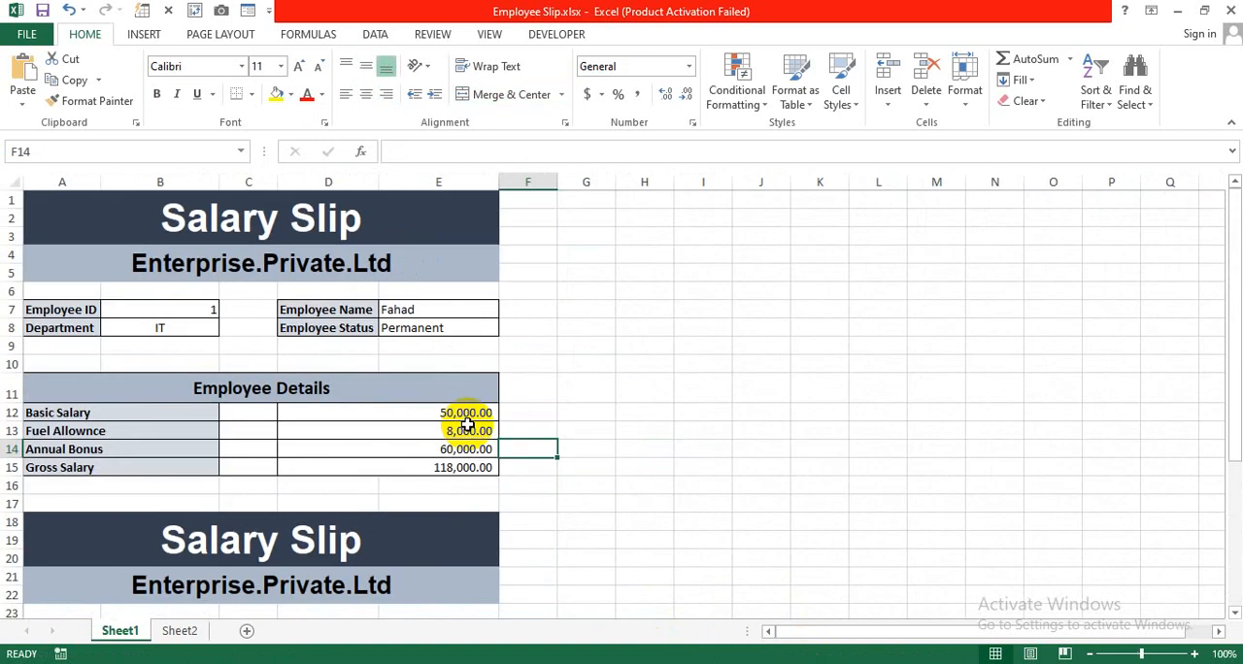
# Compare the slips for Employee IDs 1 and 2 on Sheet1 and check the empty rows below the second slip.
pyautogui.scroll(-2, 541, 430)
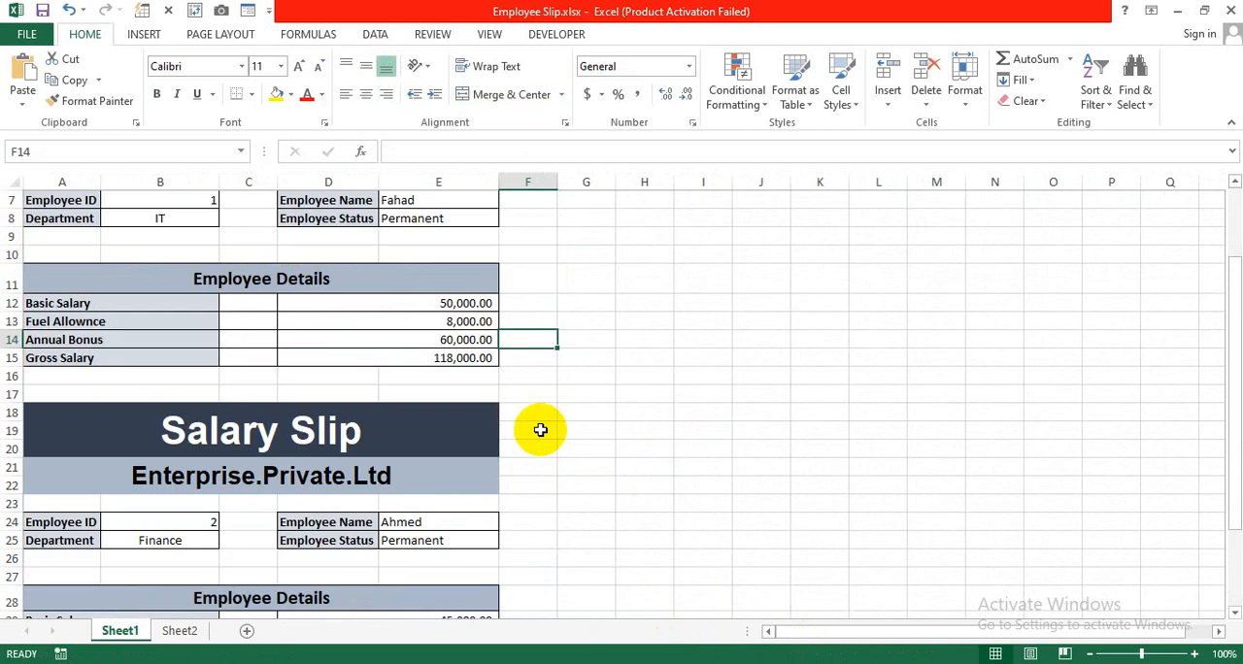
pyautogui.scroll(2, 541, 430)
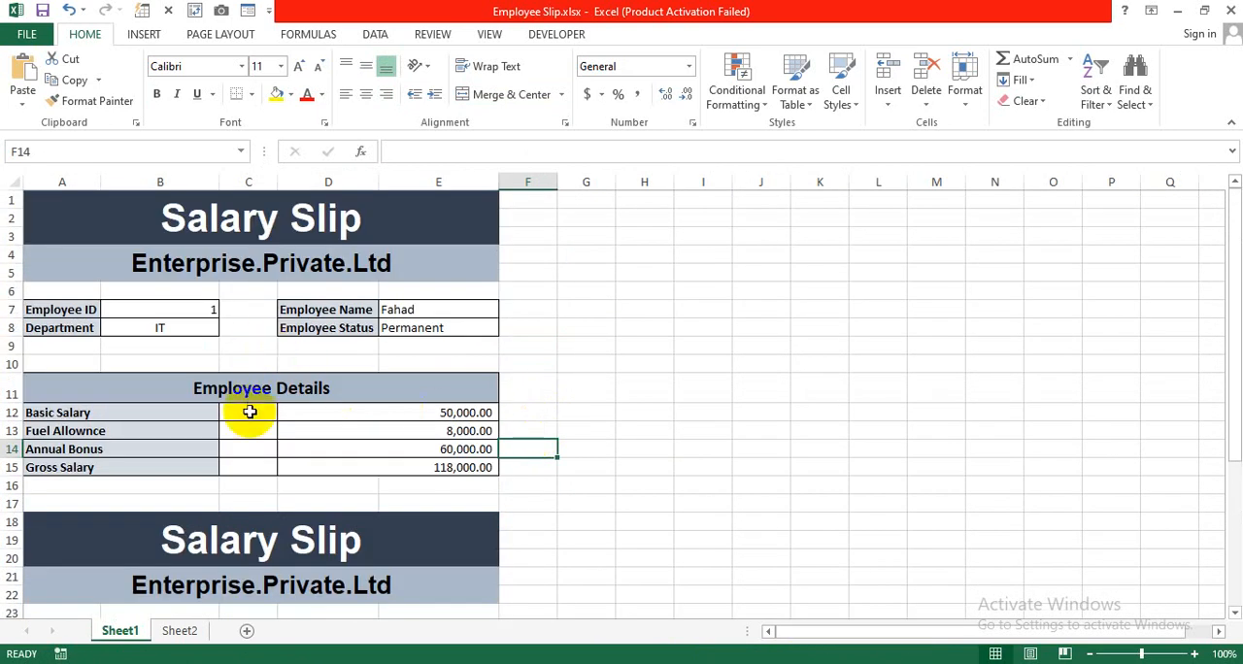
pyautogui.scroll(-1, 250, 410)
pyautogui.scroll(1, 249, 411)
pyautogui.click(172, 308)
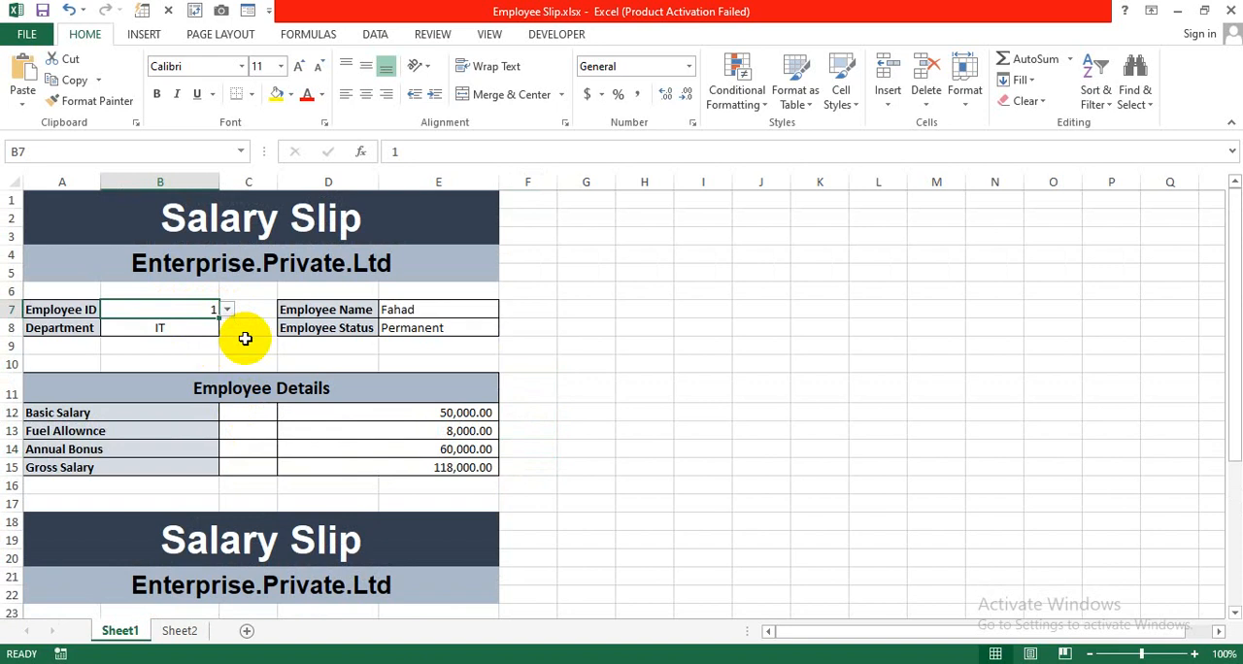
pyautogui.scroll(-4, 244, 338)
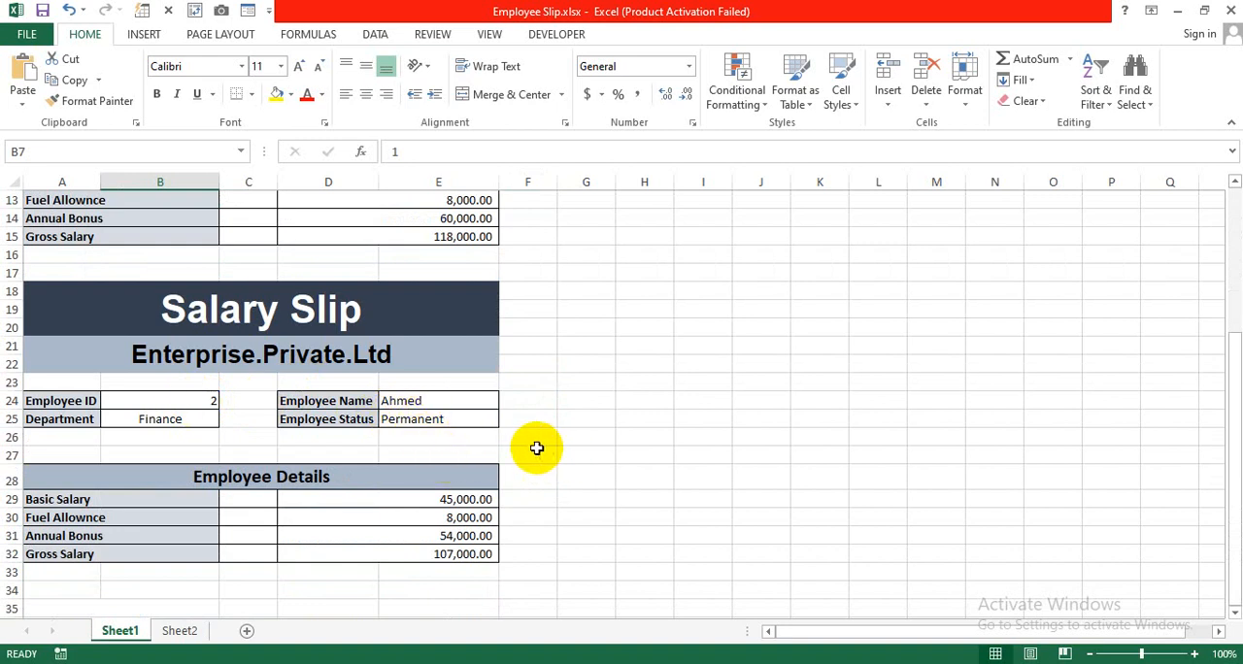
pyautogui.keyDown('ctrl'); pyautogui.scroll(-1, 524, 445); pyautogui.keyUp('ctrl')
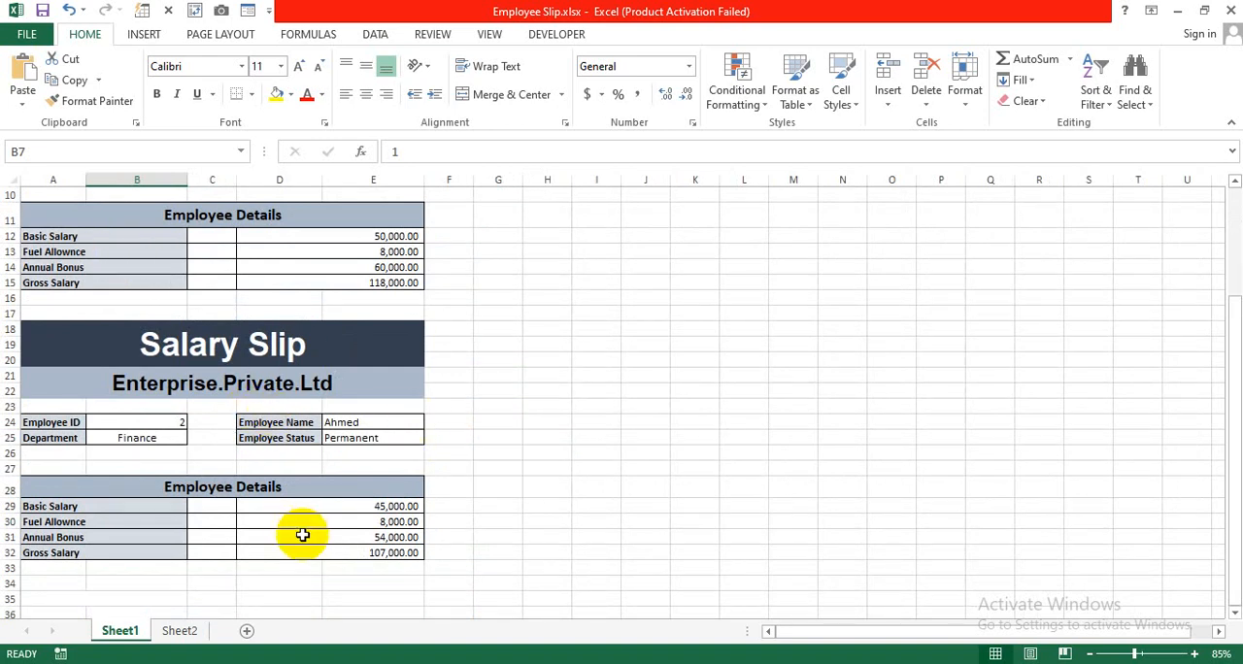
pyautogui.scroll(-4, 441, 535)
pyautogui.scroll(-1, 445, 536)
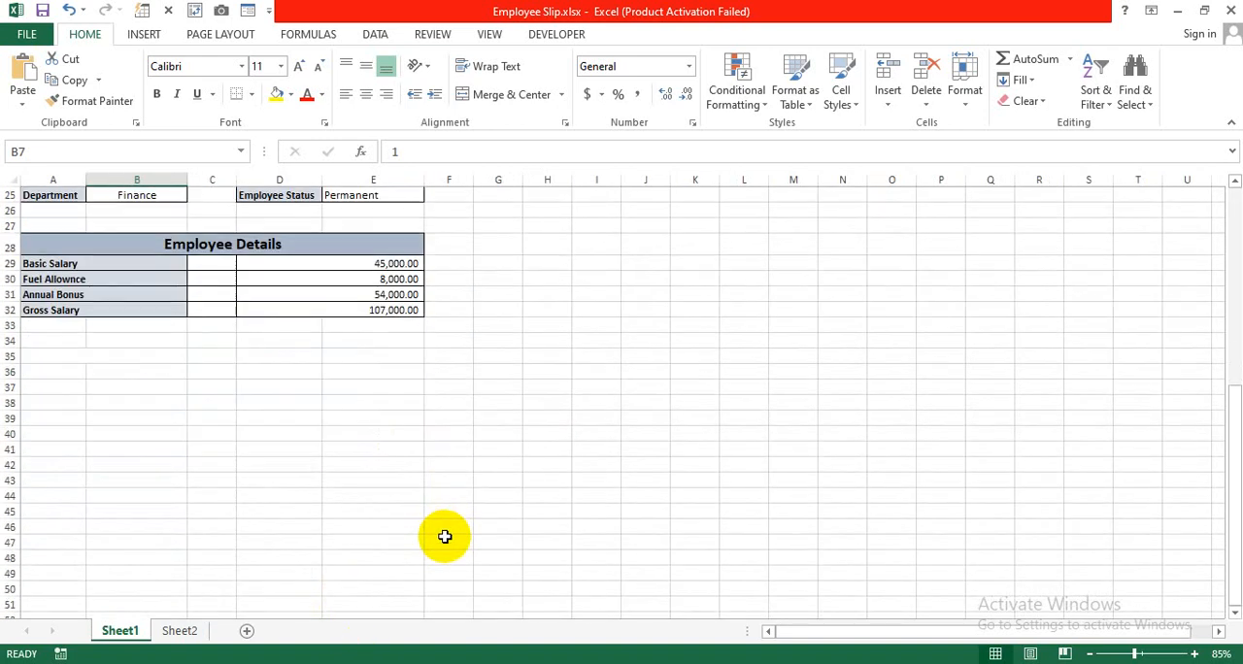
pyautogui.scroll(7, 445, 536)
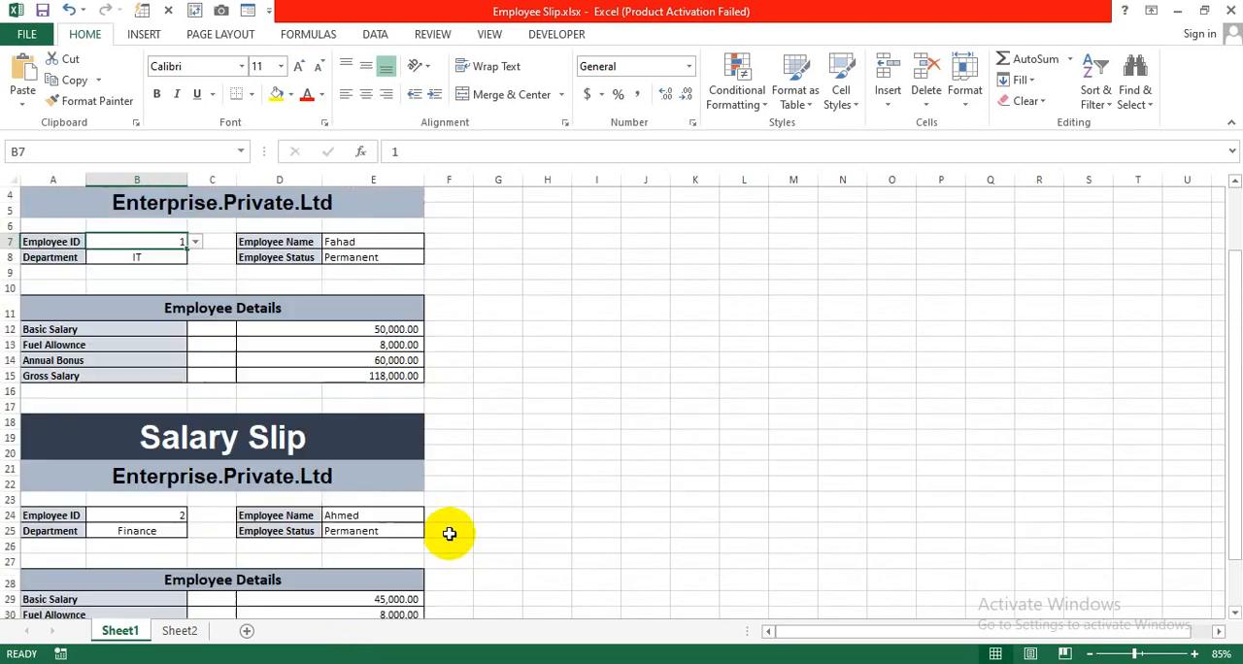
pyautogui.scroll(1, 489, 529)
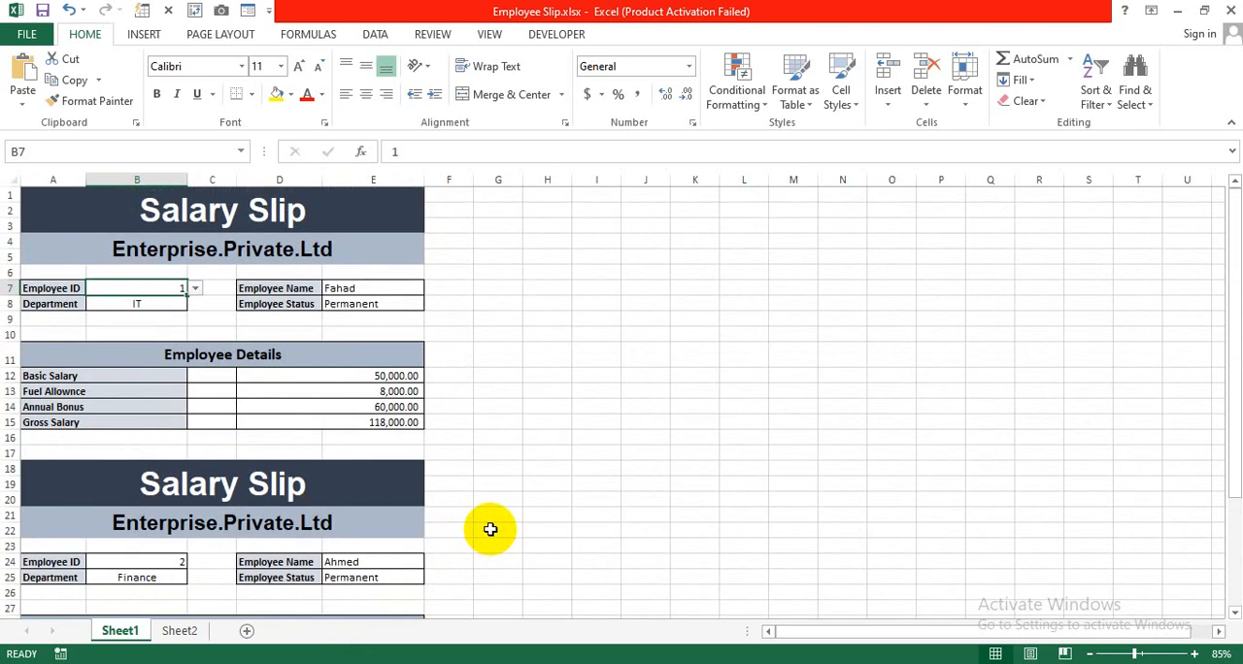
pyautogui.scroll(-2, 494, 522)
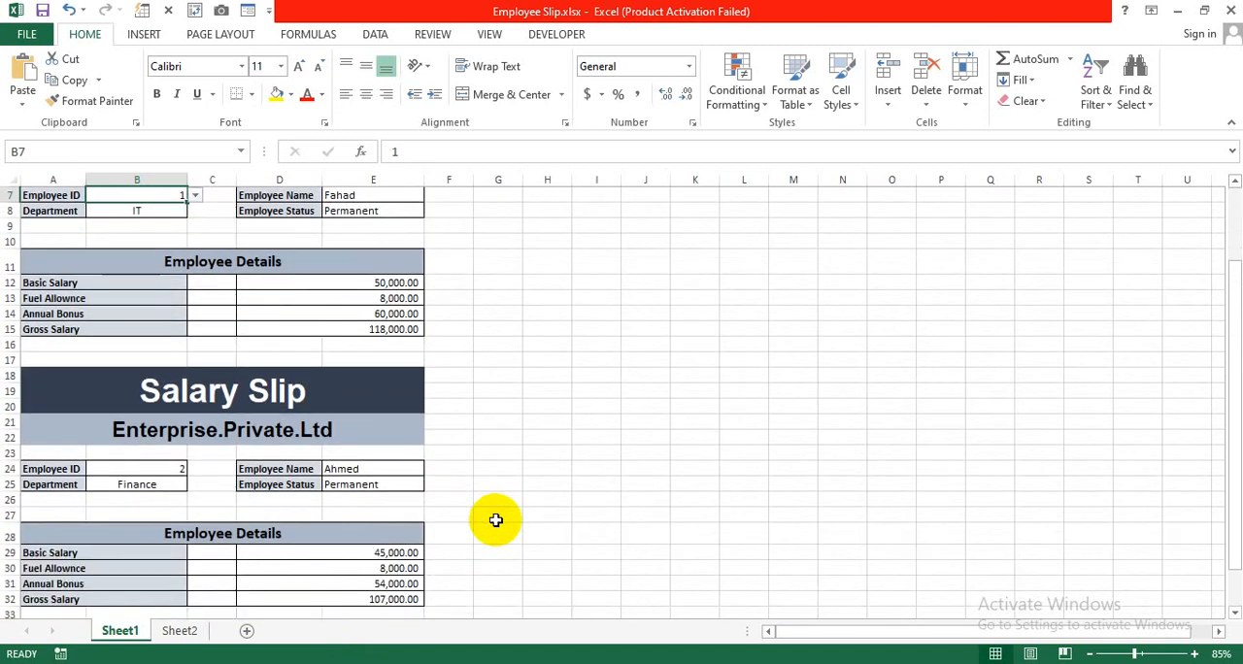
pyautogui.scroll(-2, 496, 520)
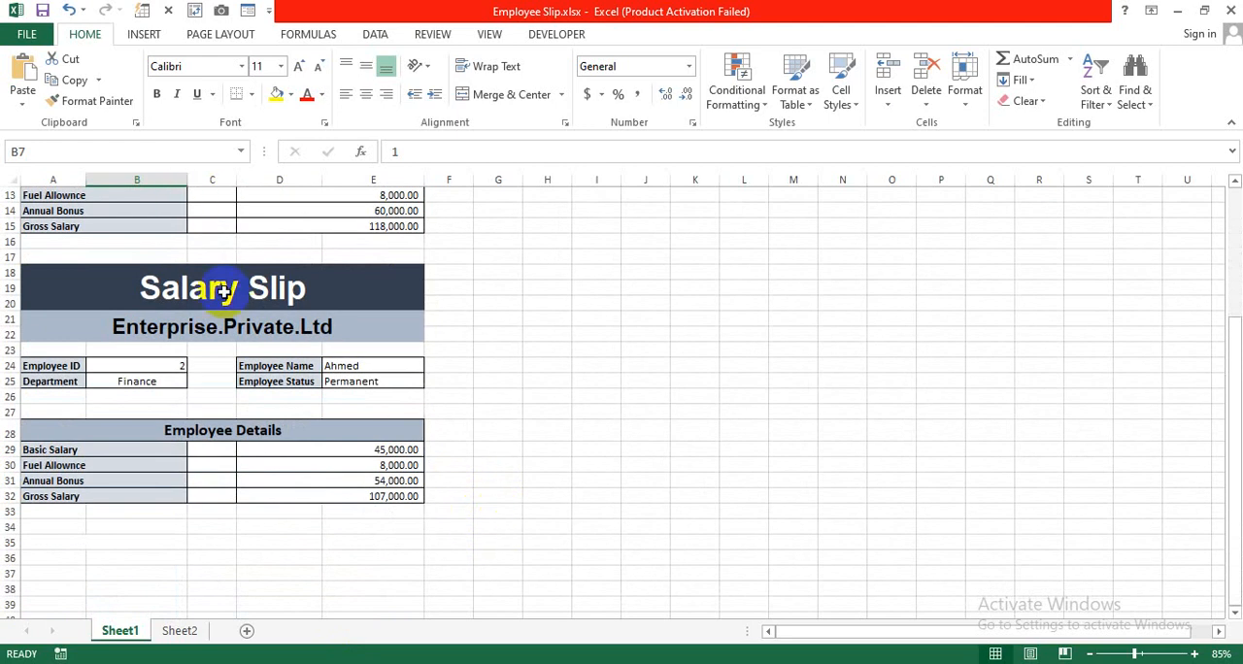
# Check the print preview of the salary slips in landscape and portrait orientation, and return to the sheet.
pyautogui.hotkey('ctrl', 'p')
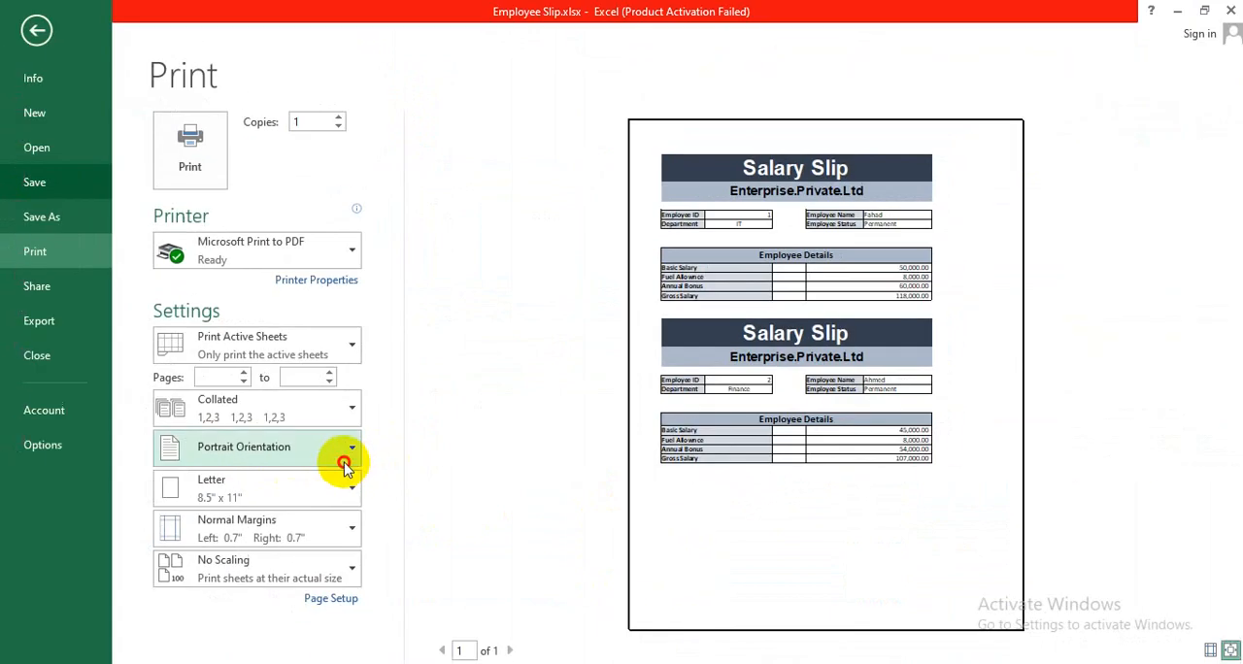
pyautogui.click(150, 471)
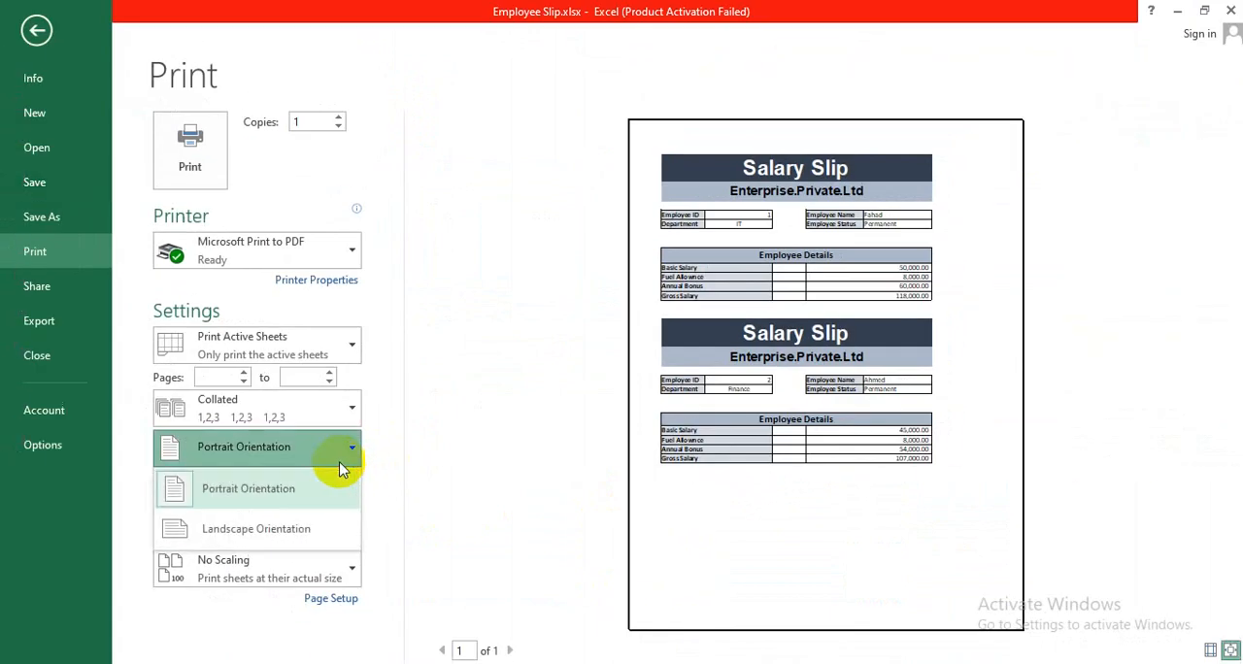
pyautogui.click(294, 533)
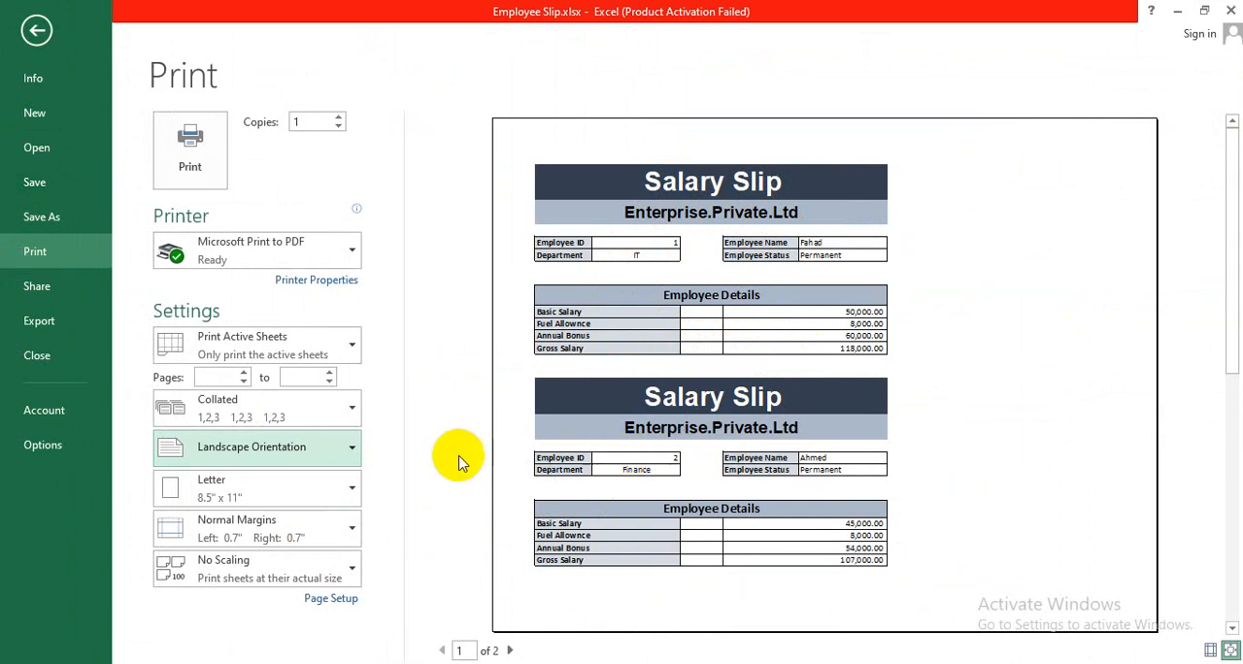
pyautogui.click(359, 454)
pyautogui.click(302, 485)
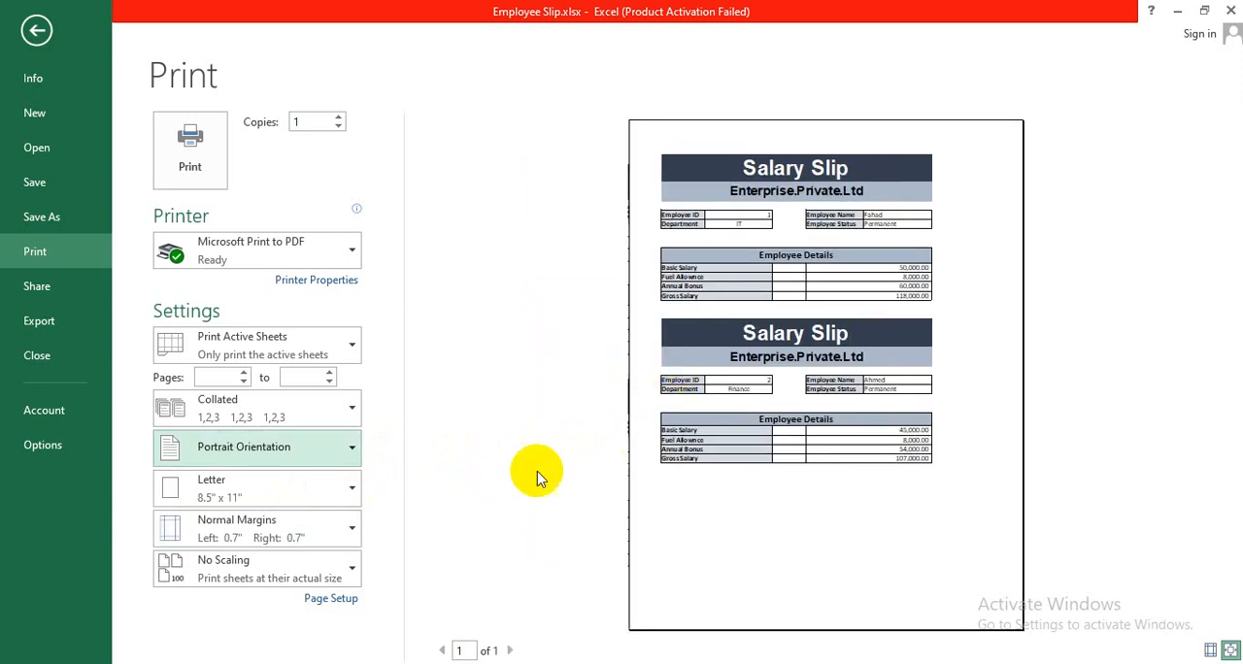
pyautogui.click(36, 30)
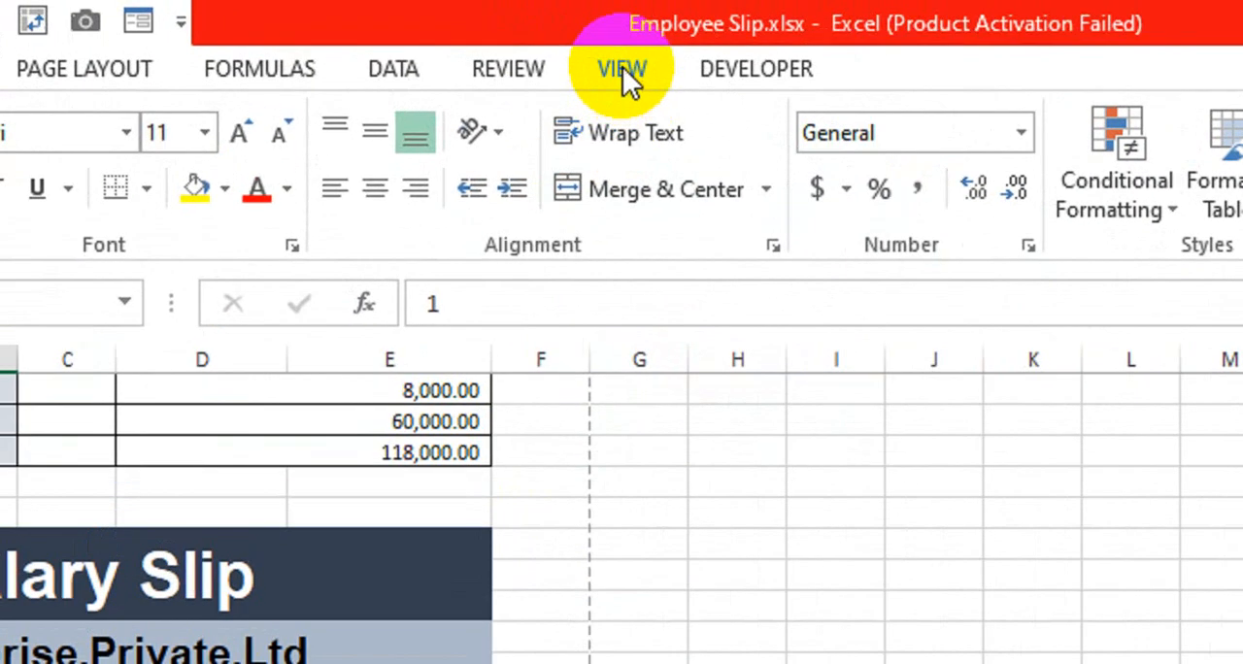
# Show Sheet1 in Page Layout view and examine how the two salary slips fit on the printed page.
pyautogui.click(490, 34)
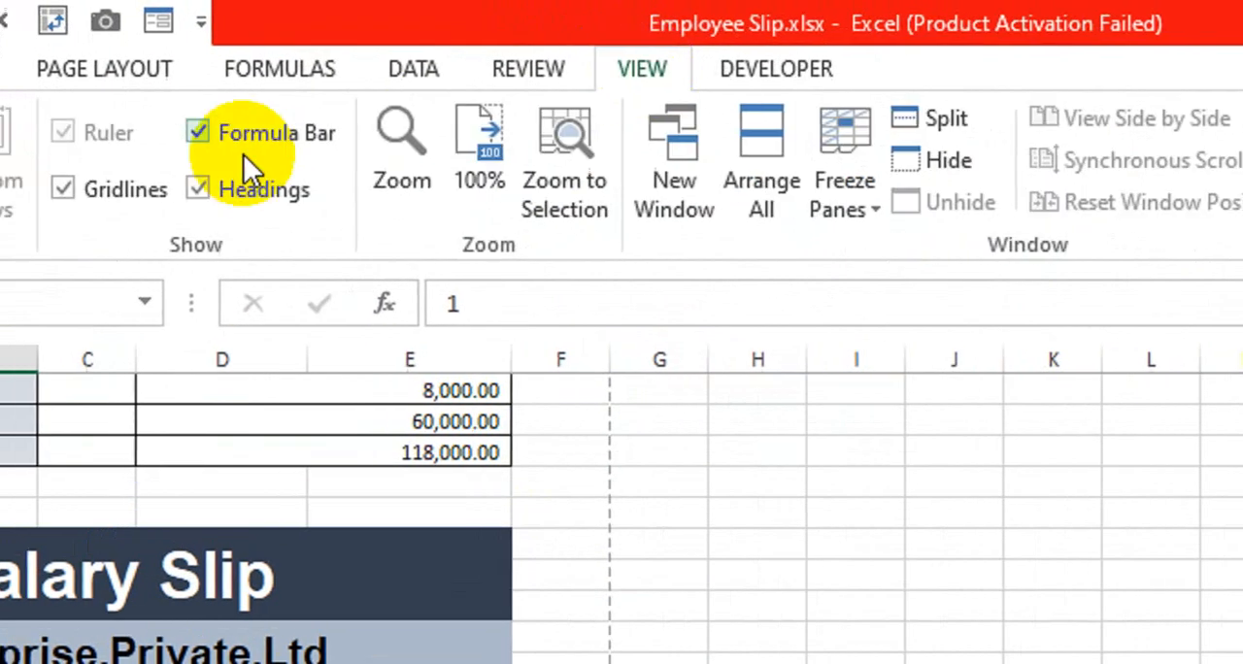
pyautogui.click(146, 223)
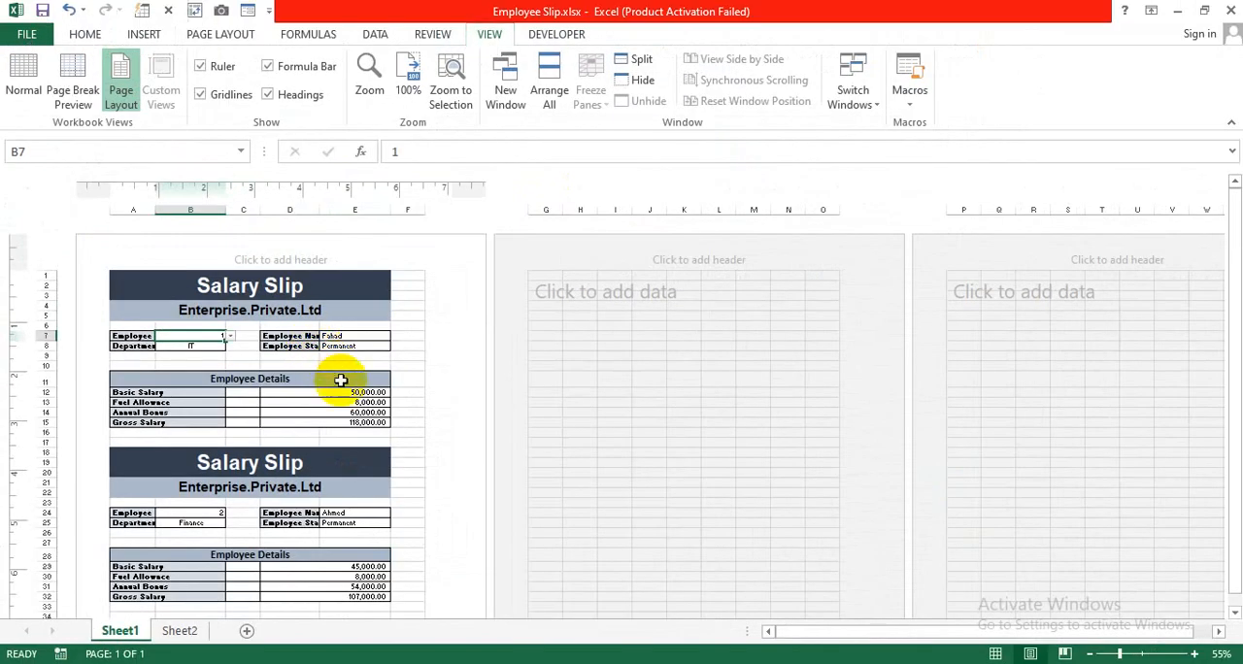
pyautogui.scroll(-3, 660, 312)
pyautogui.scroll(-3, 352, 394)
pyautogui.scroll(-2, 359, 424)
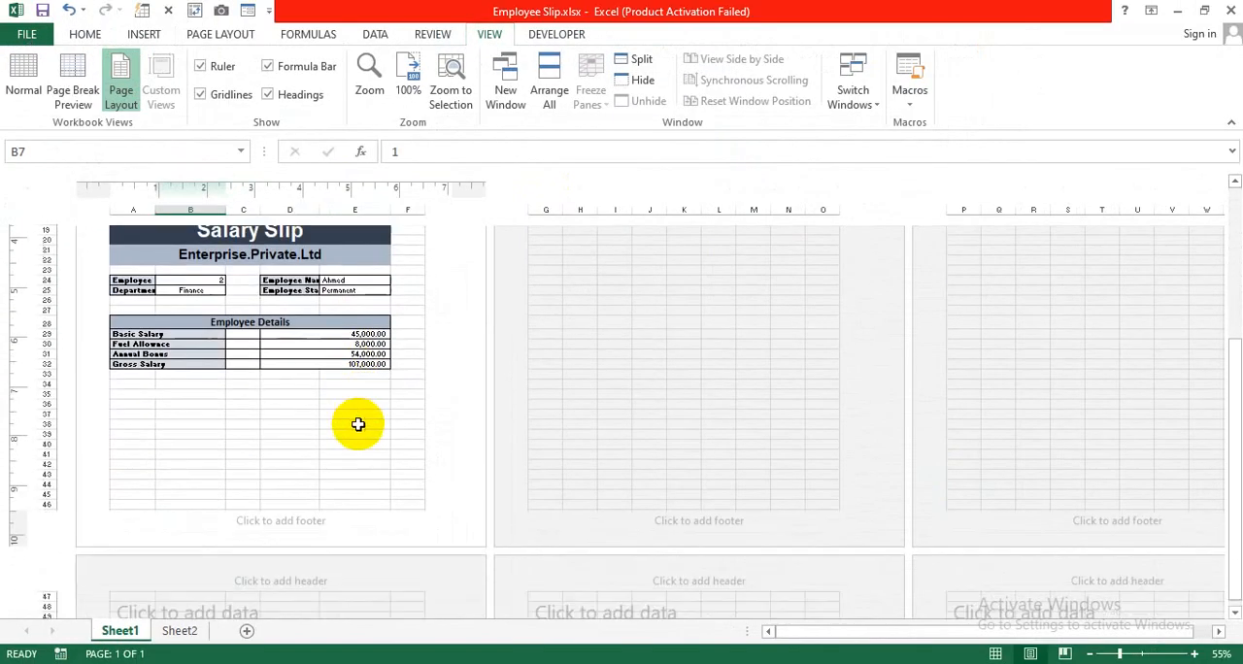
pyautogui.scroll(5, 358, 425)
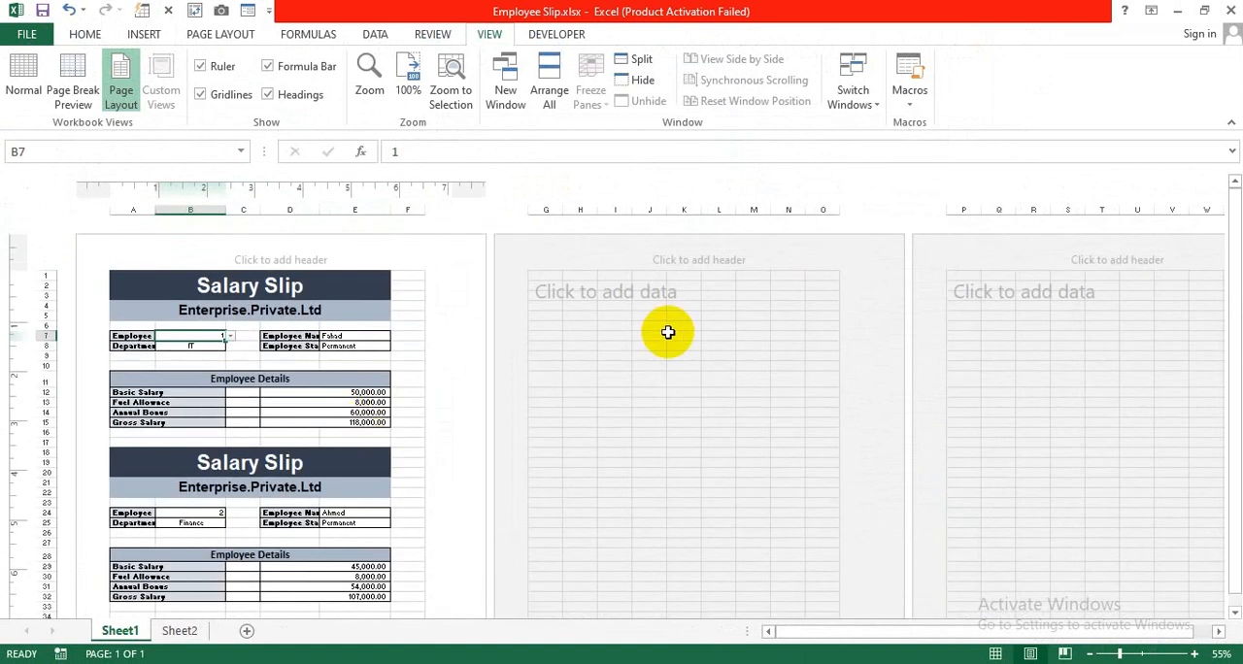
pyautogui.scroll(-5, 369, 390)
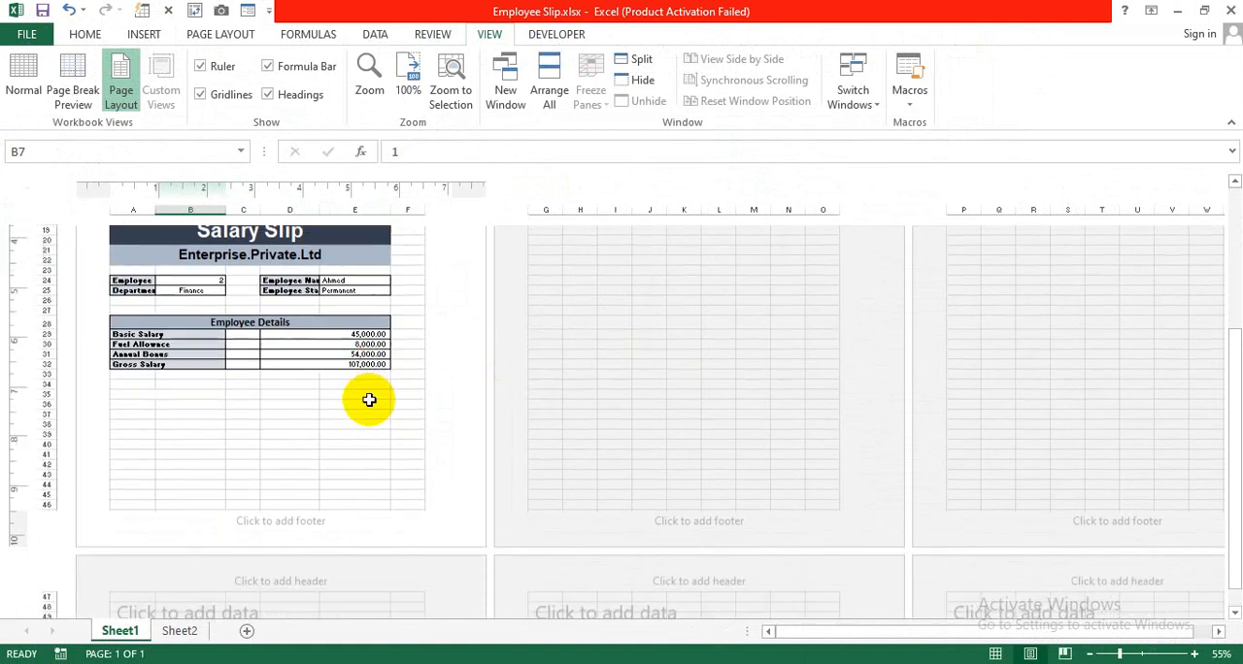
pyautogui.scroll(2, 307, 422)
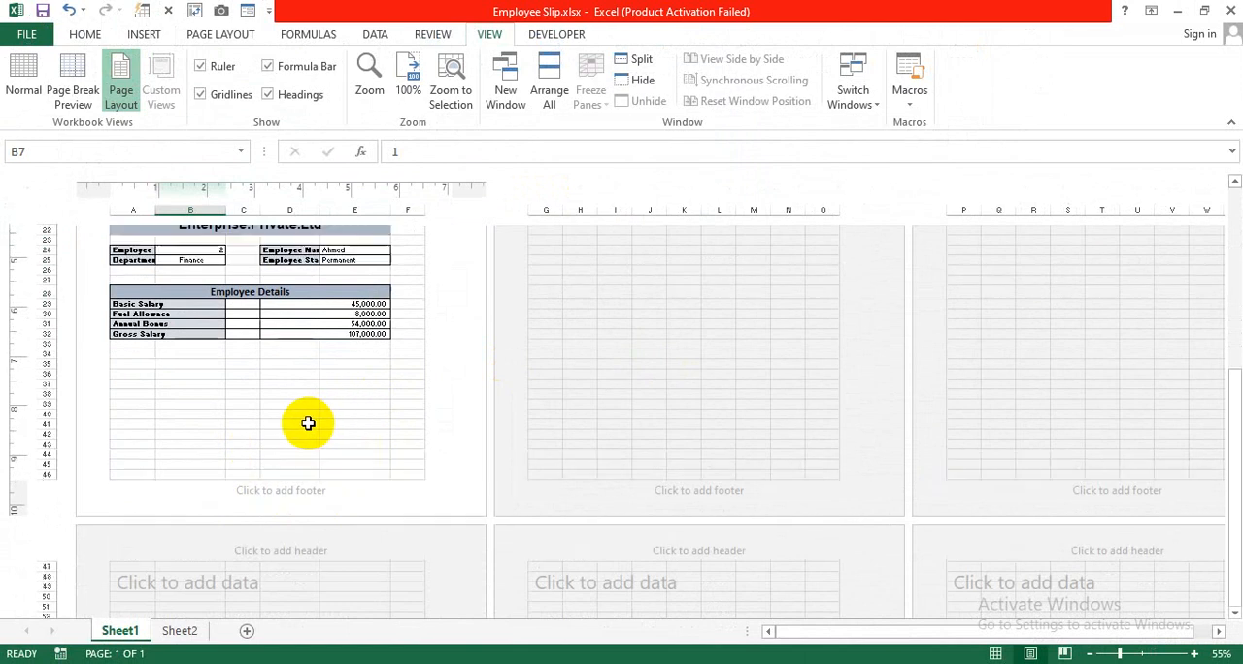
# Return Sheet1 to Normal view and look over both salary slips against the page break lines, ending at 100% zoom.
pyautogui.click(24, 82)
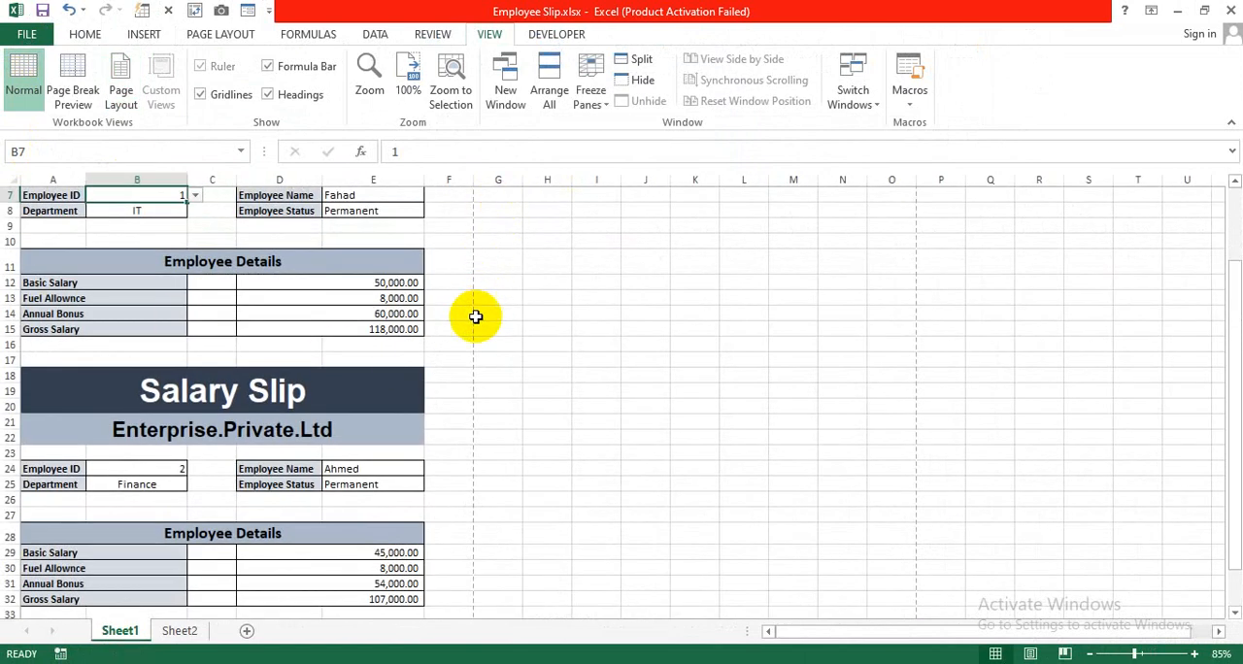
pyautogui.scroll(-9, 481, 321)
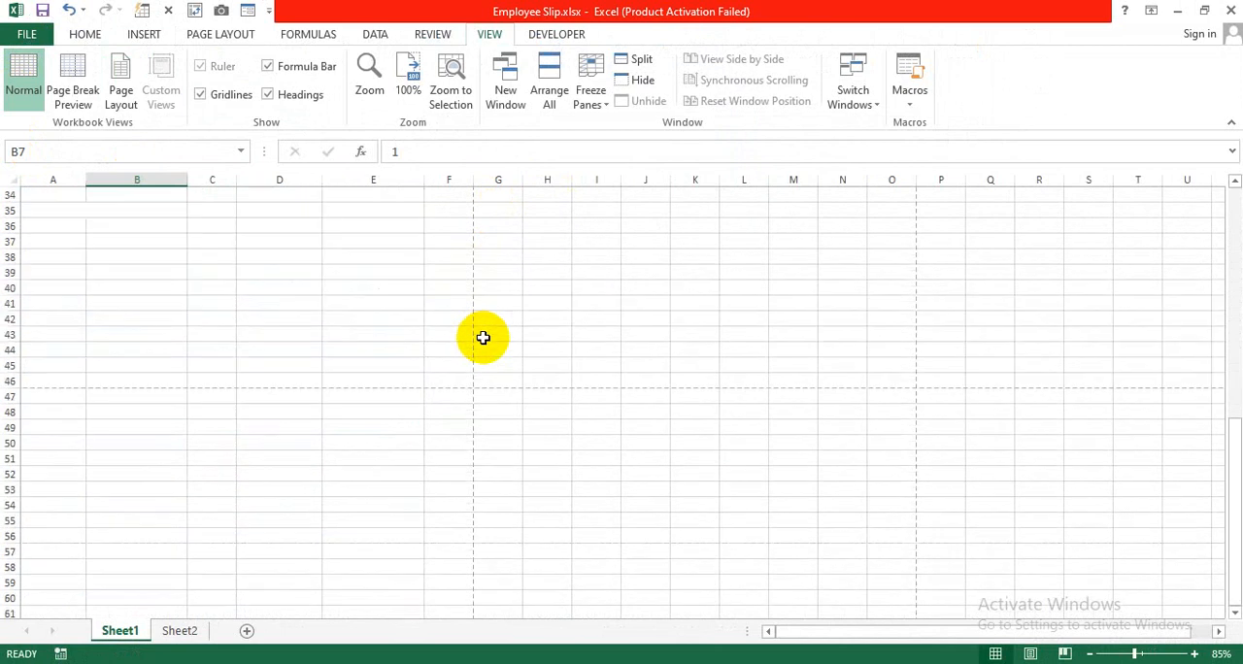
pyautogui.scroll(-2, 483, 338)
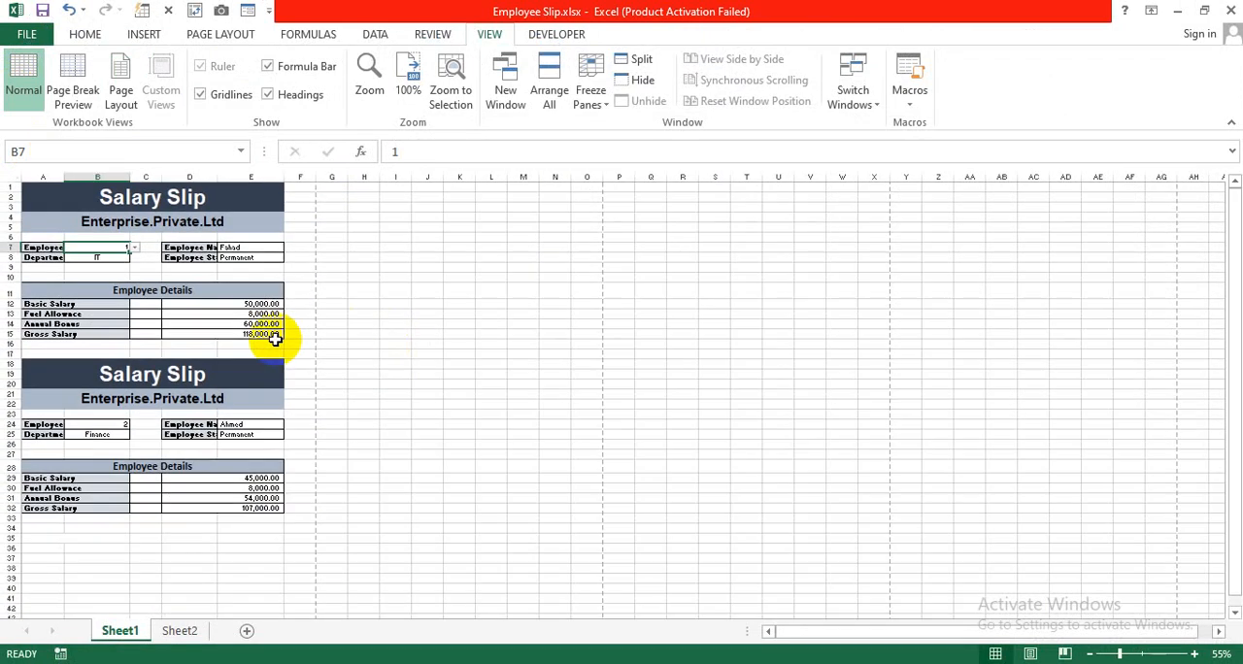
pyautogui.scroll(1, 276, 340)
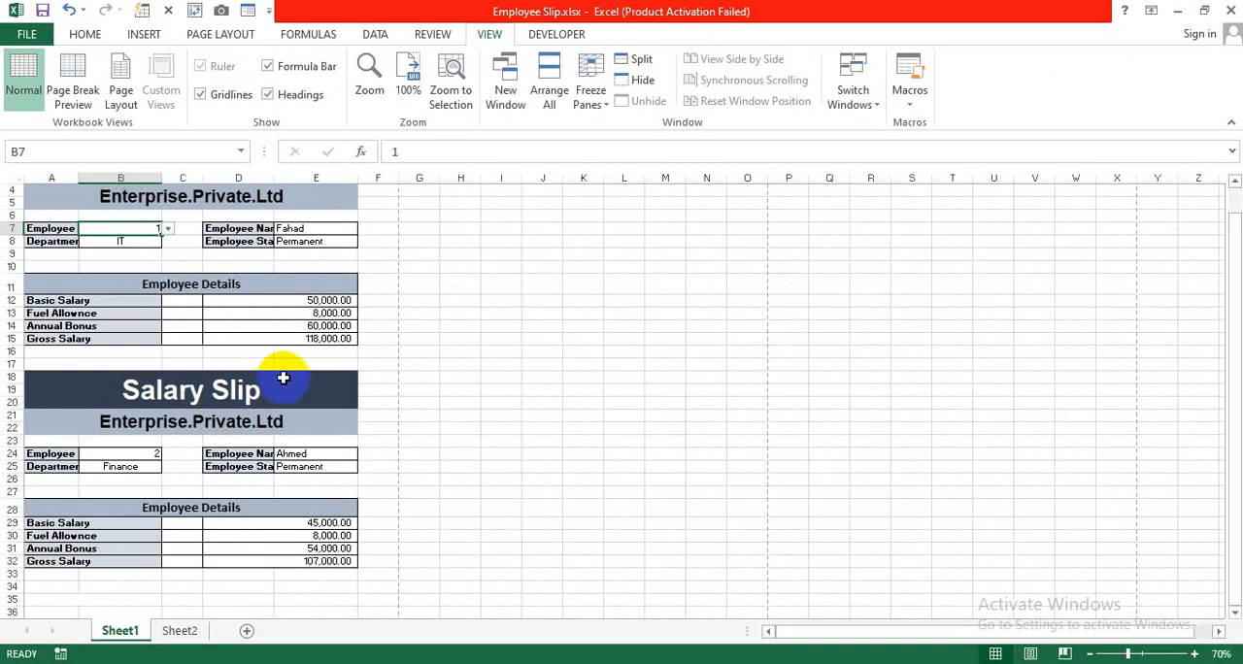
pyautogui.scroll(1, 283, 378)
pyautogui.click(460, 305)
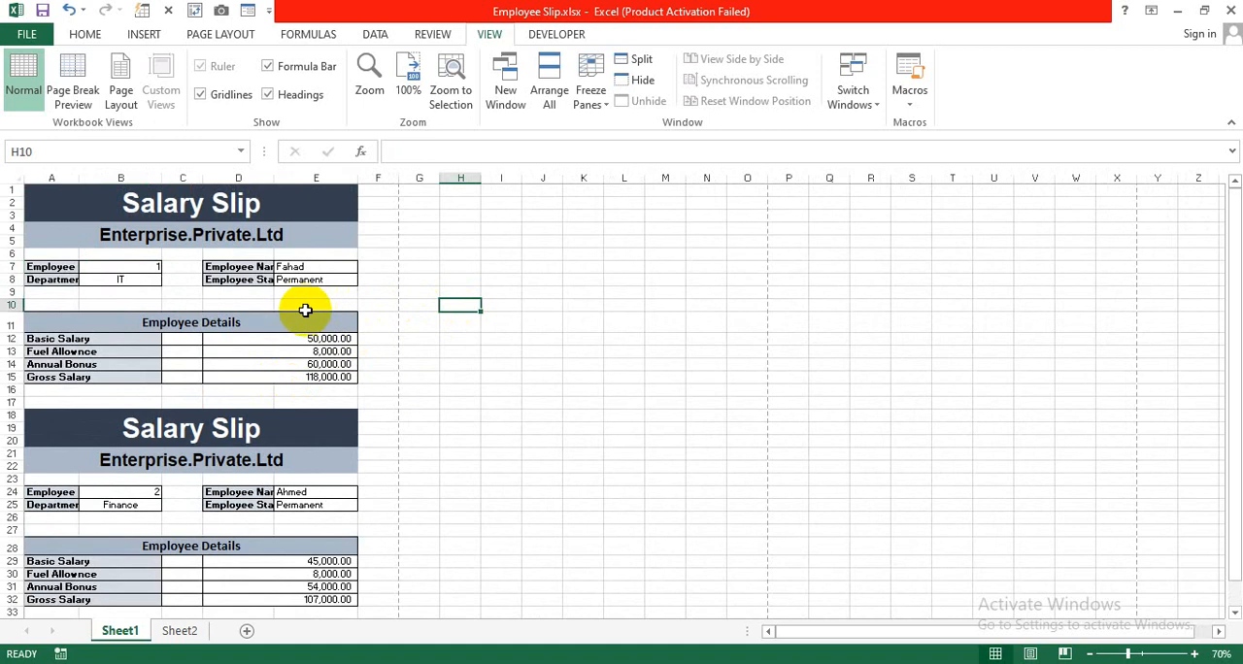
pyautogui.scroll(2, 305, 311)
pyautogui.scroll(2, 427, 348)
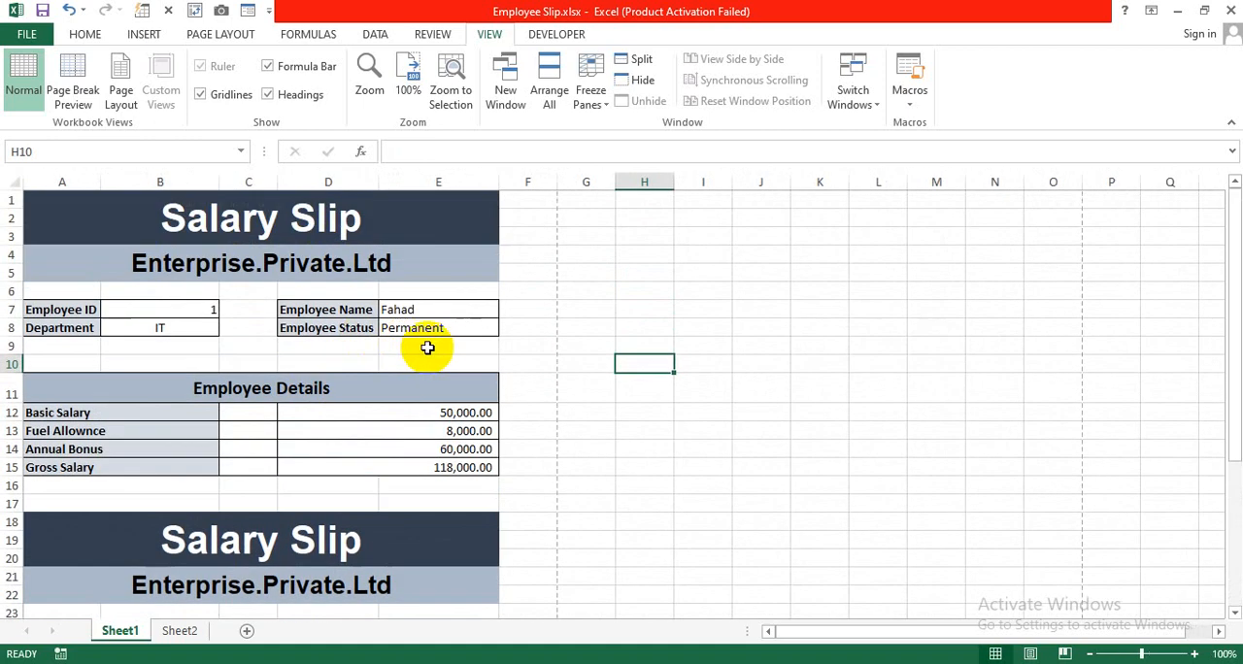